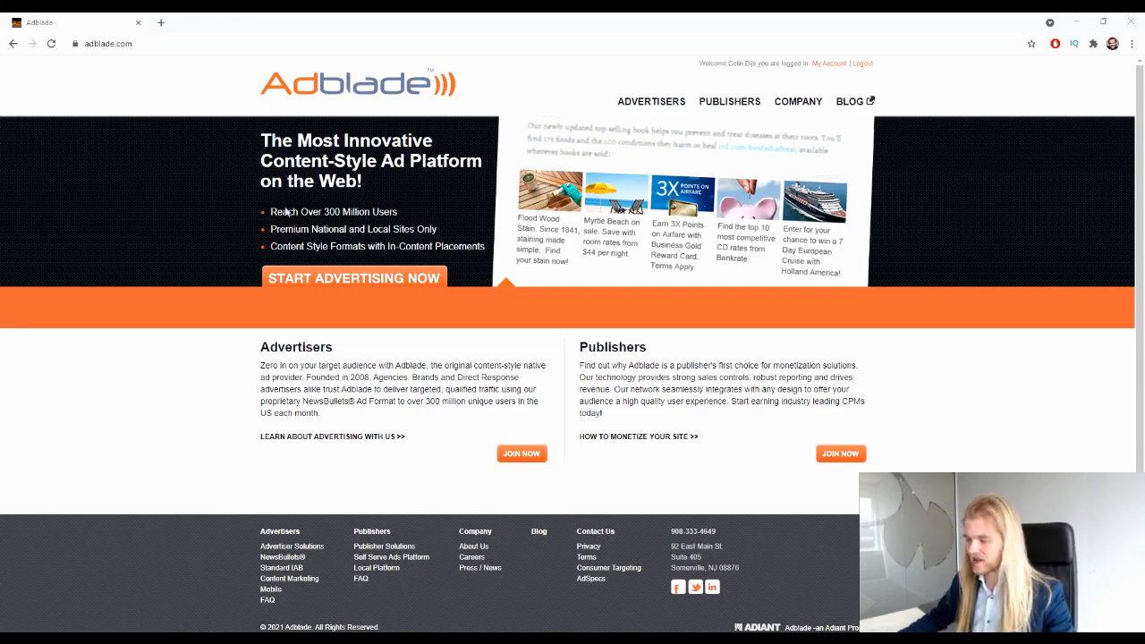
# Open the page about advertising with Adblade and review the Advertiser Solutions overview, including targeting and reporting.
pyautogui.scroll(-1, 287, 214)
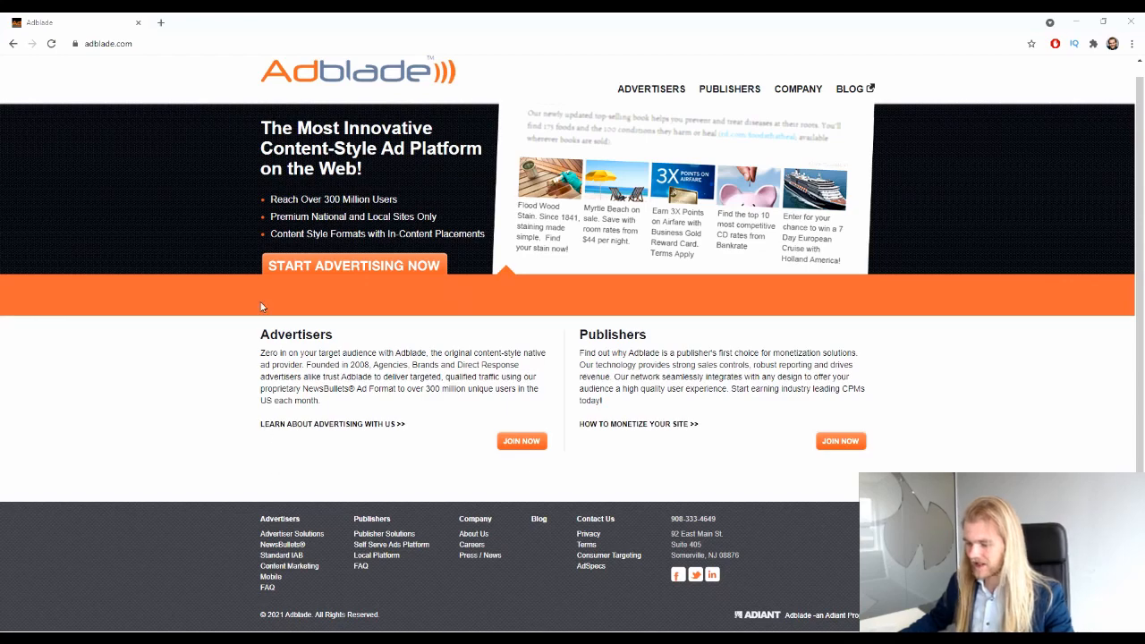
pyautogui.click(376, 424)
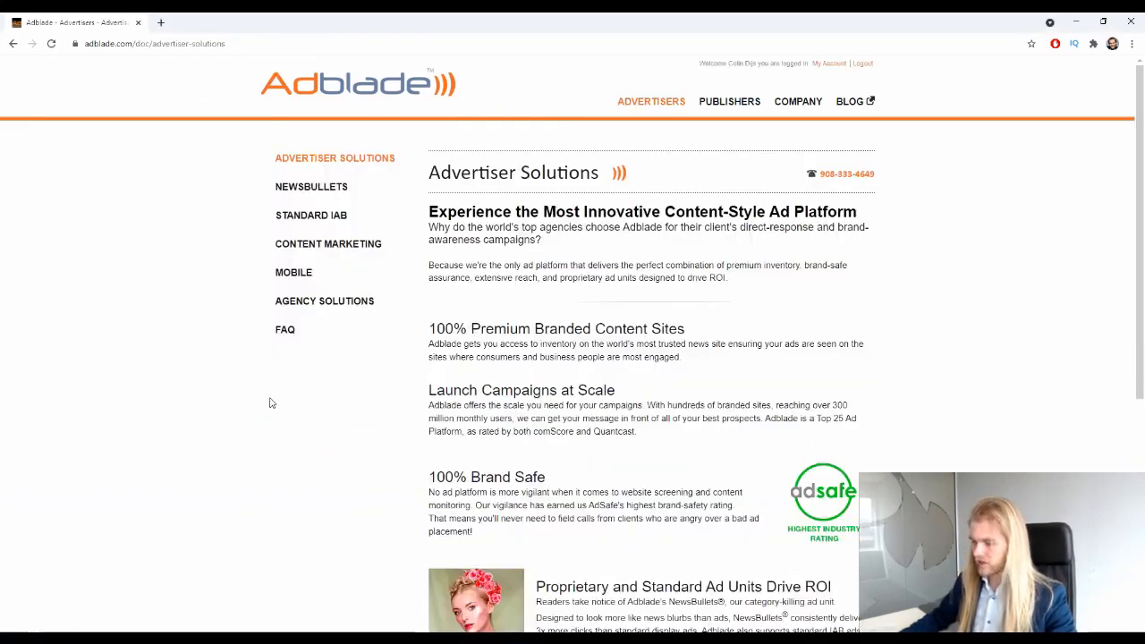
pyautogui.scroll(-1, 428, 361)
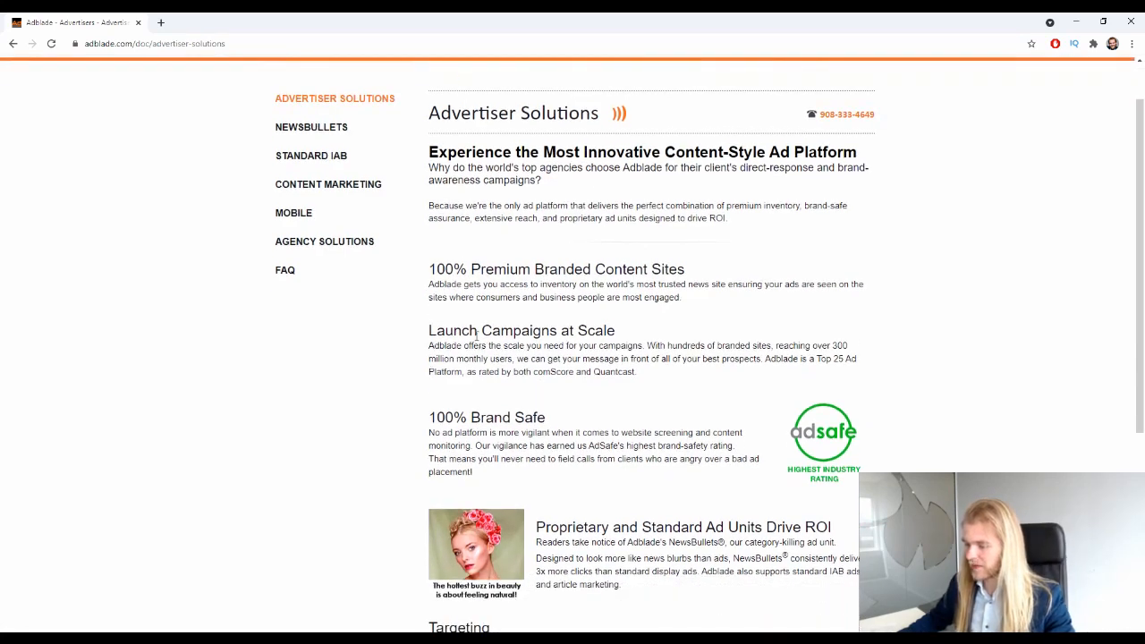
pyautogui.scroll(-2, 475, 336)
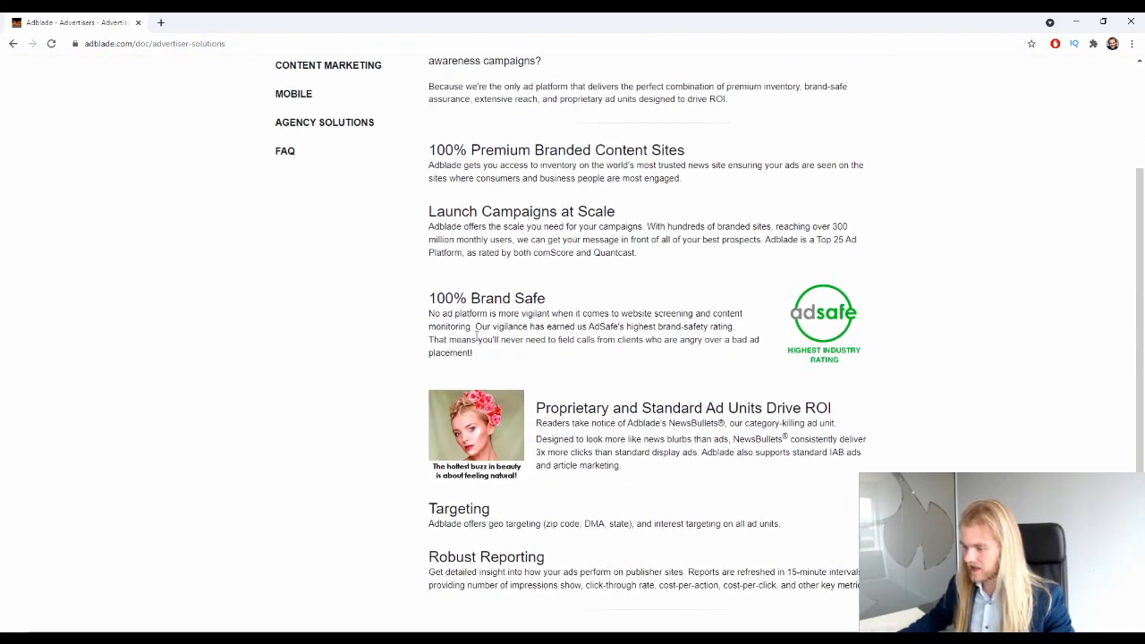
pyautogui.scroll(-3, 477, 337)
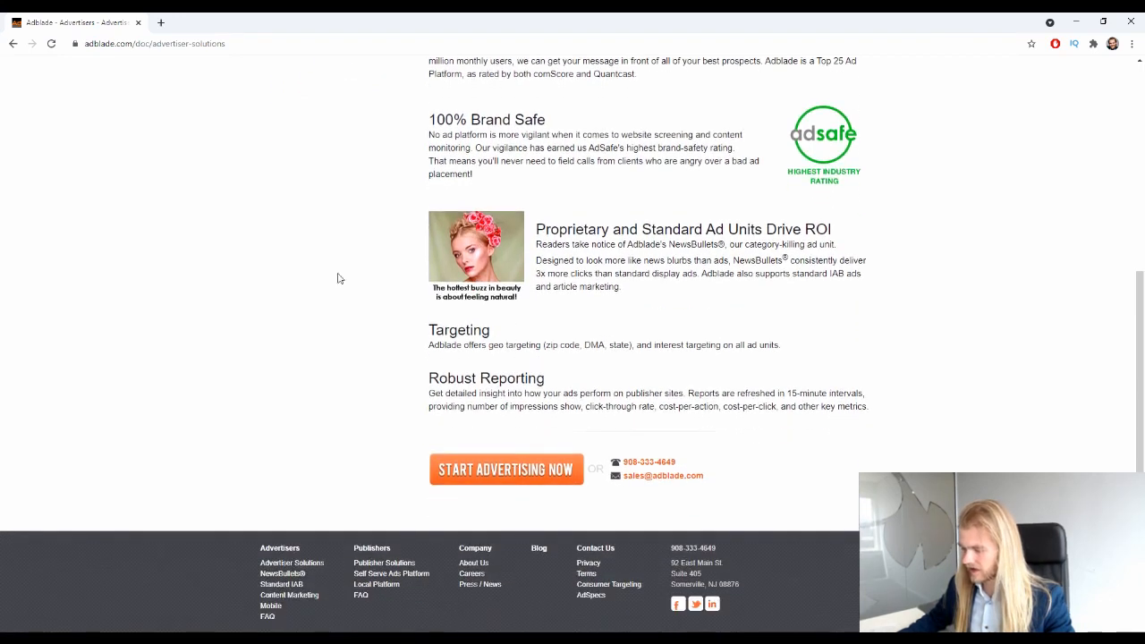
pyautogui.scroll(6, 437, 402)
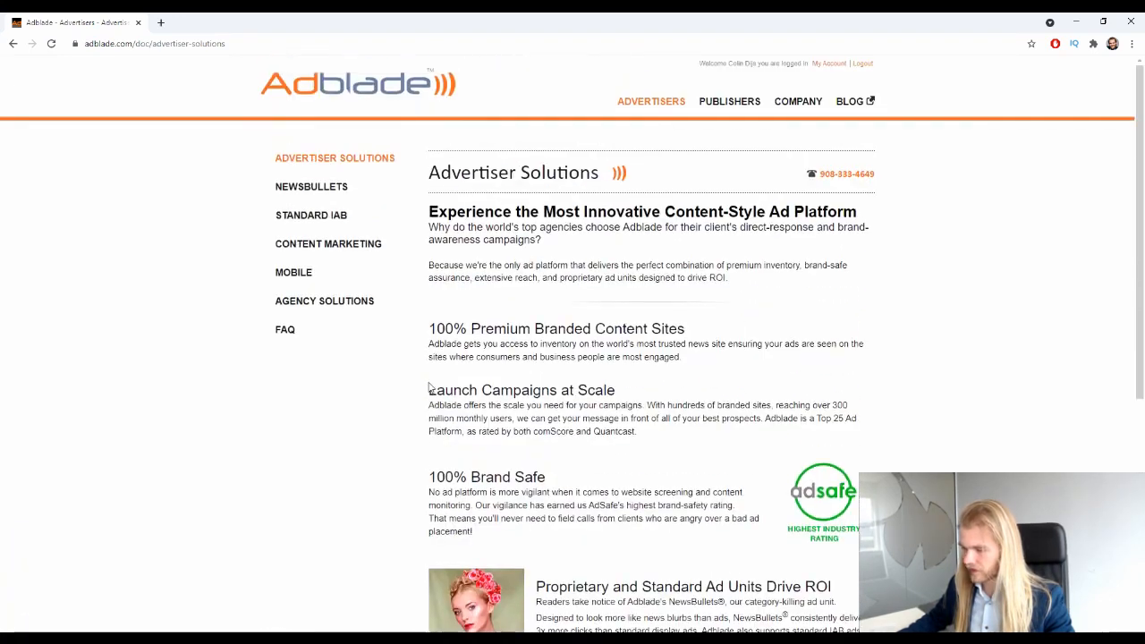
# Open the Content Marketing page of the advertiser section and read through it.
pyautogui.click(332, 244)
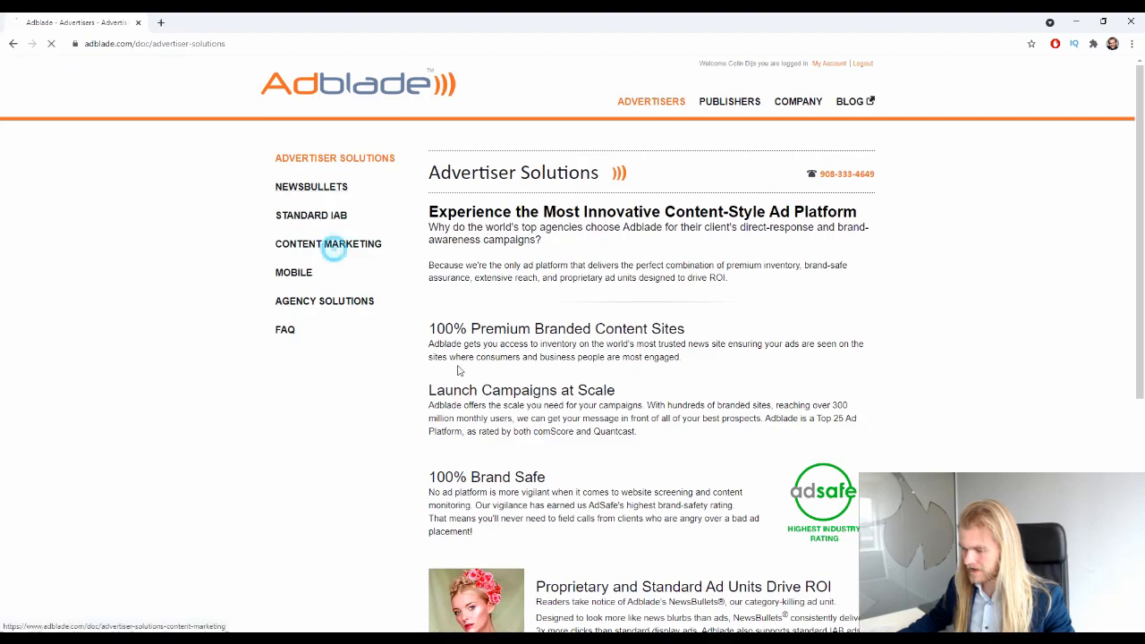
pyautogui.scroll(-7, 548, 432)
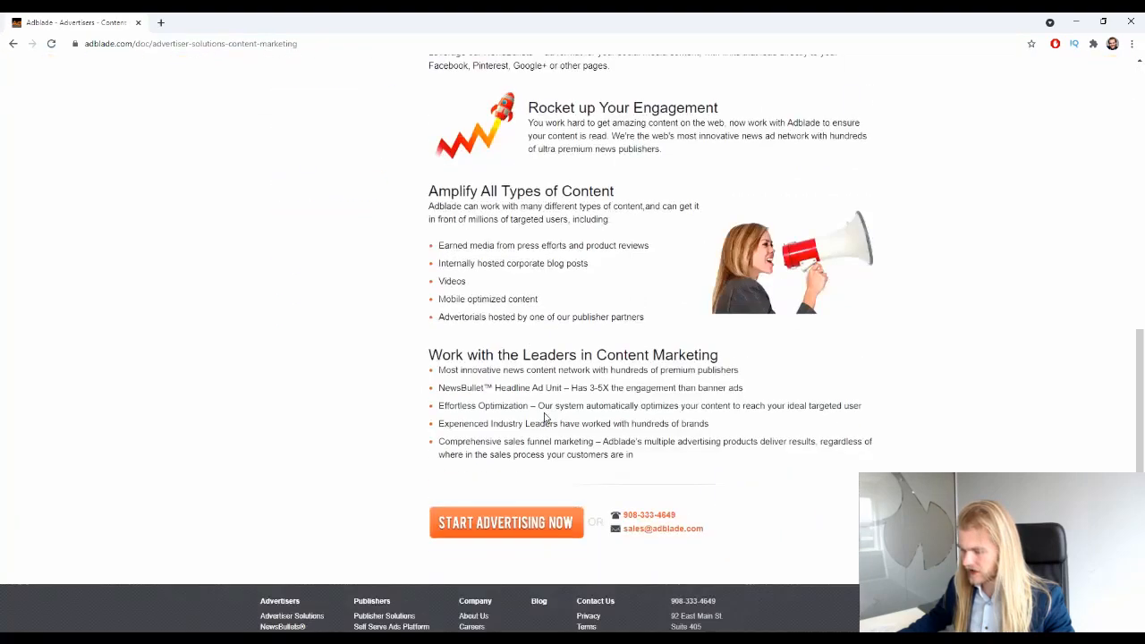
pyautogui.scroll(7, 543, 417)
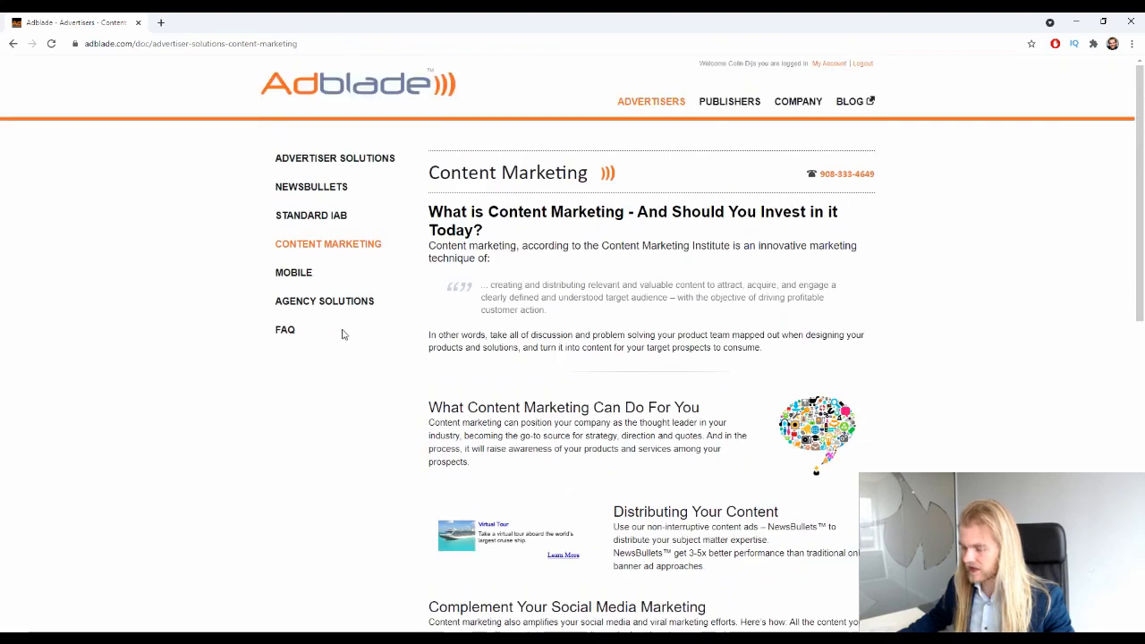
# Open the Mobile advertising page and review its native ad examples and audience targeting information.
pyautogui.click(288, 272)
pyautogui.scroll(-5, 485, 255)
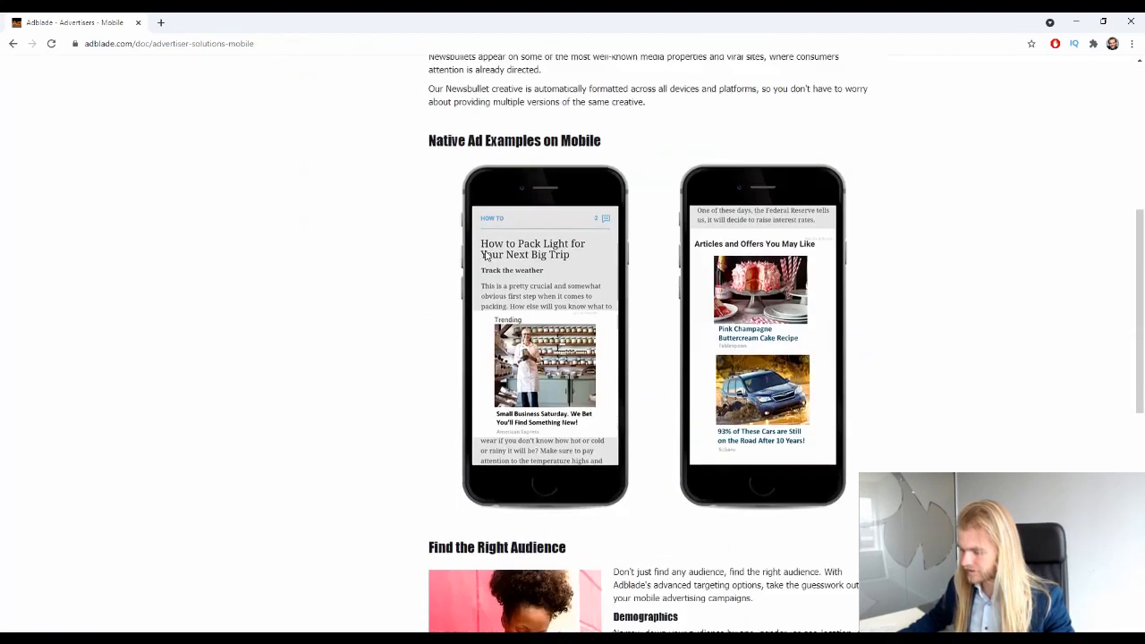
pyautogui.scroll(-10, 485, 255)
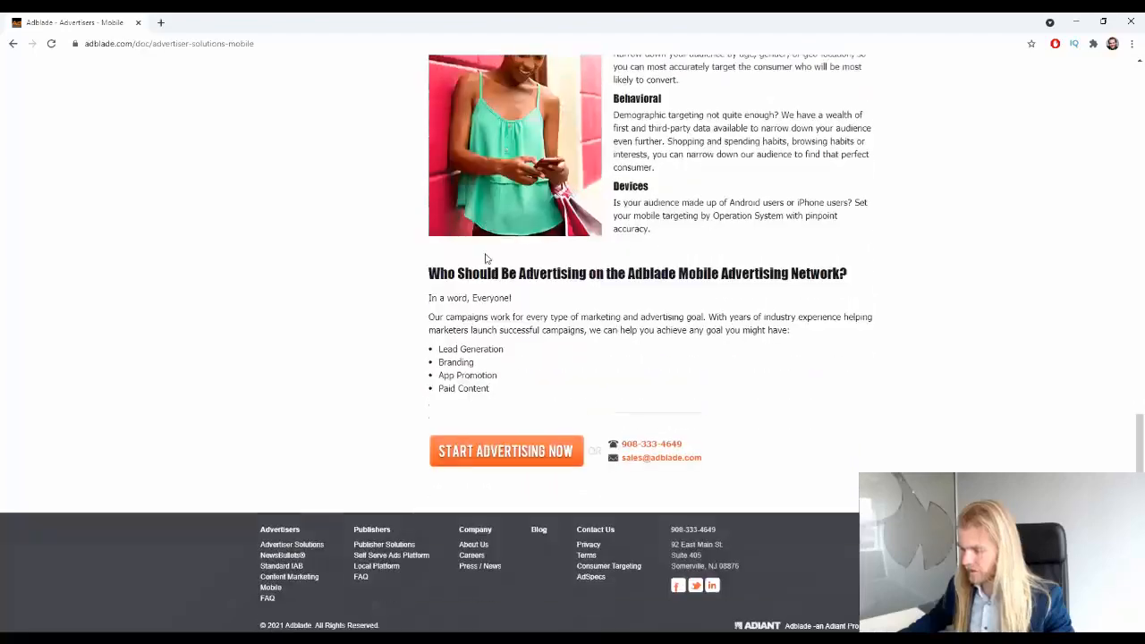
pyautogui.scroll(9, 486, 259)
pyautogui.scroll(5, 486, 259)
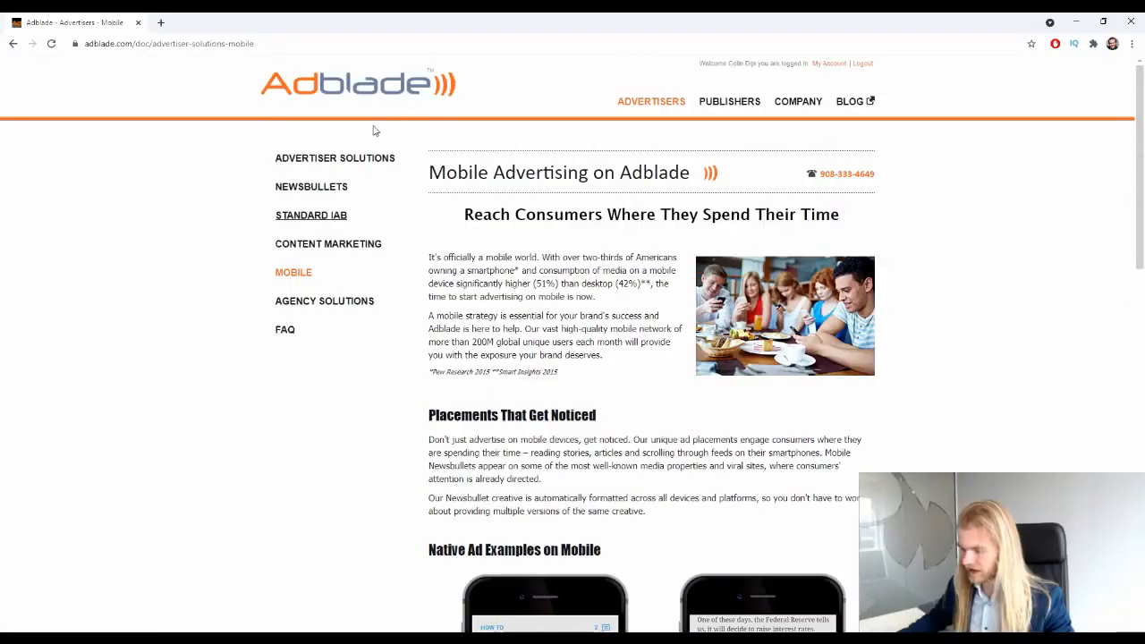
# Open the NewsBullets page and look over the ad format examples and placements.
pyautogui.click(320, 191)
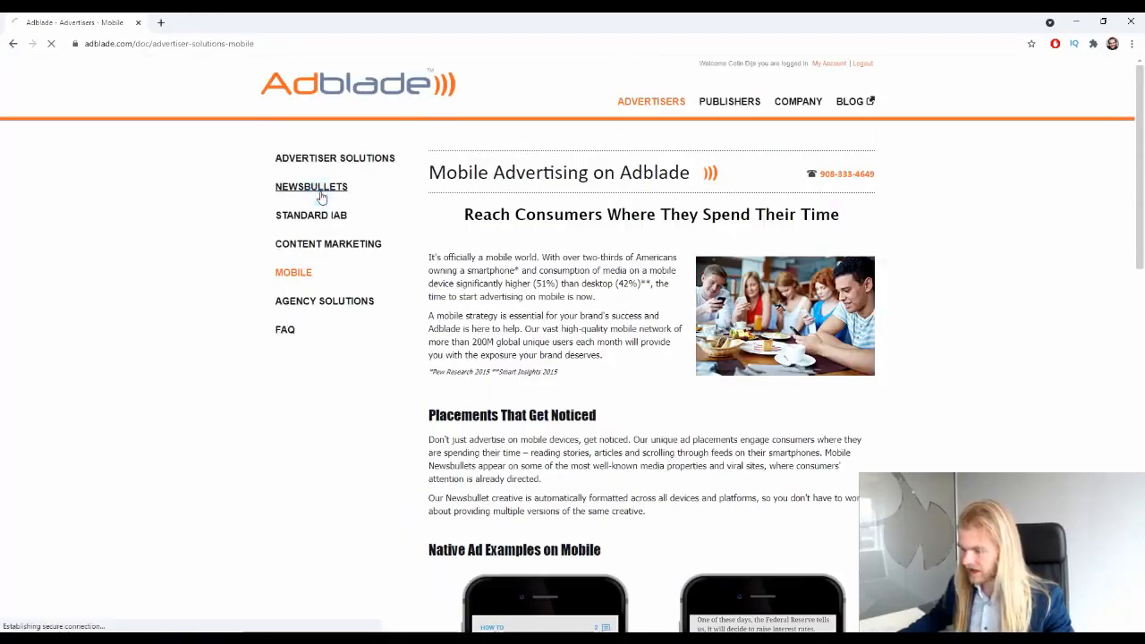
pyautogui.scroll(-10, 524, 271)
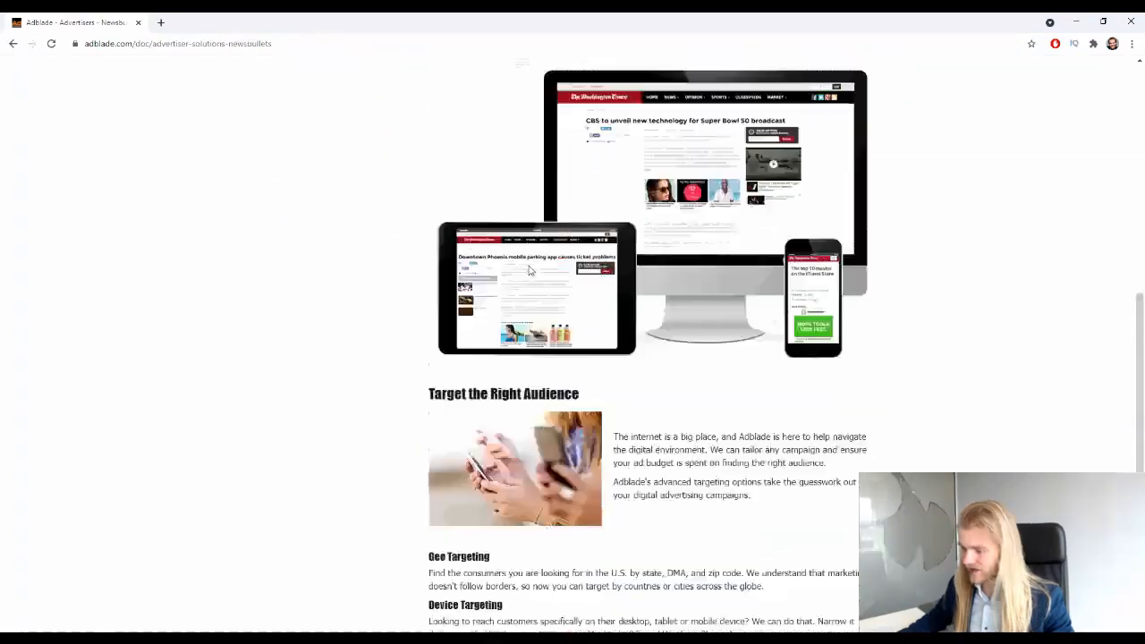
pyautogui.scroll(10, 526, 273)
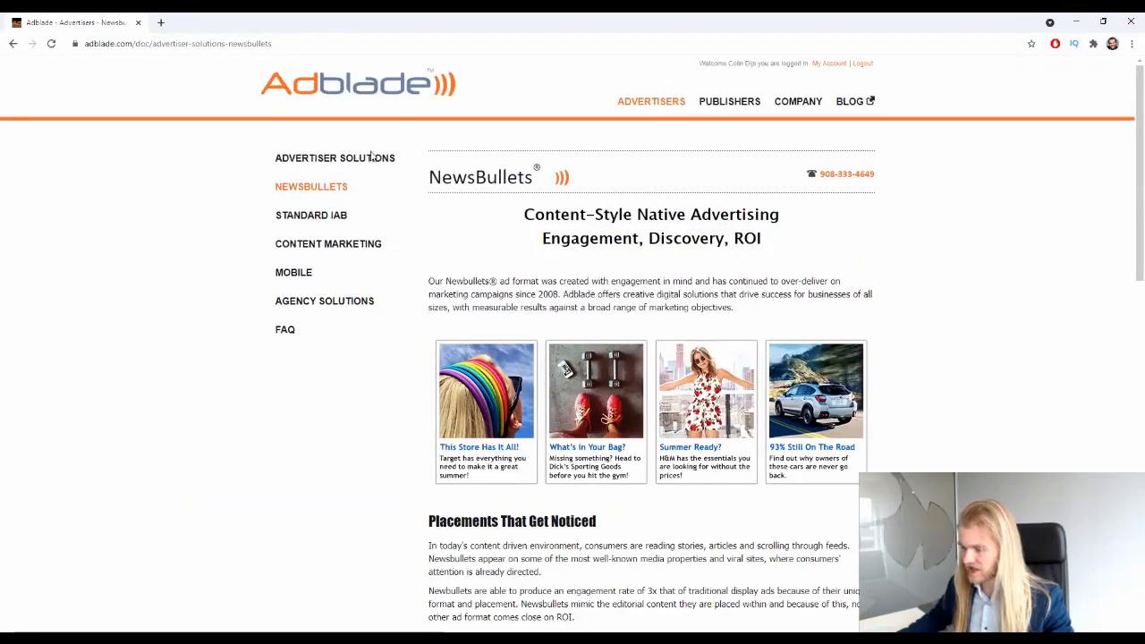
# Return through Advertiser Solutions to the home page, enter the account area and start creating a new ad.
pyautogui.click(363, 152)
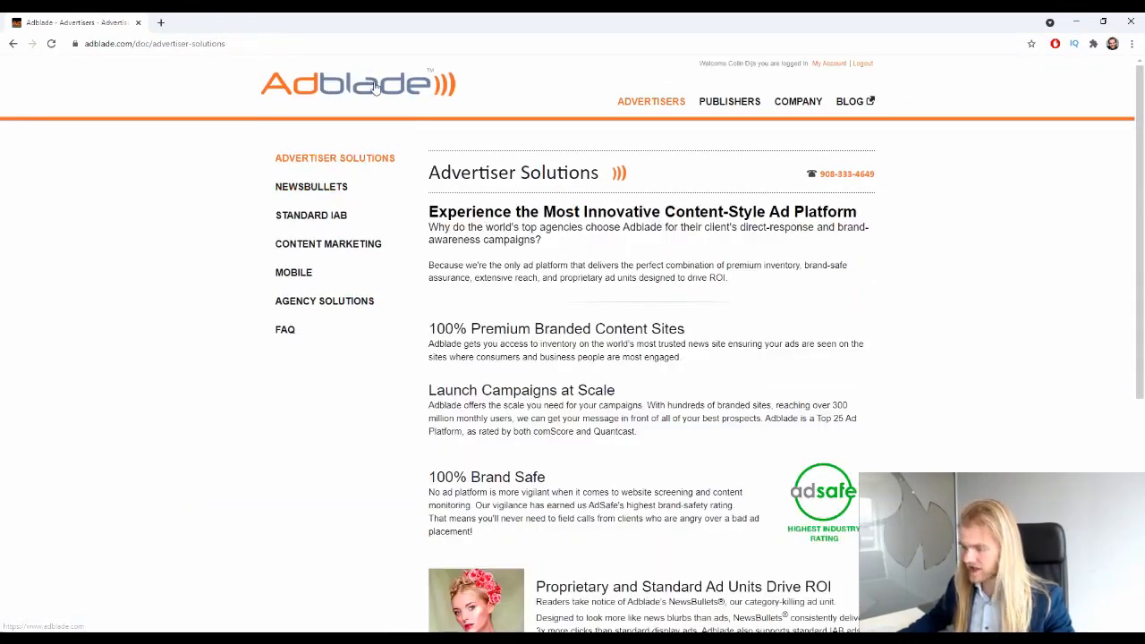
pyautogui.click(374, 84)
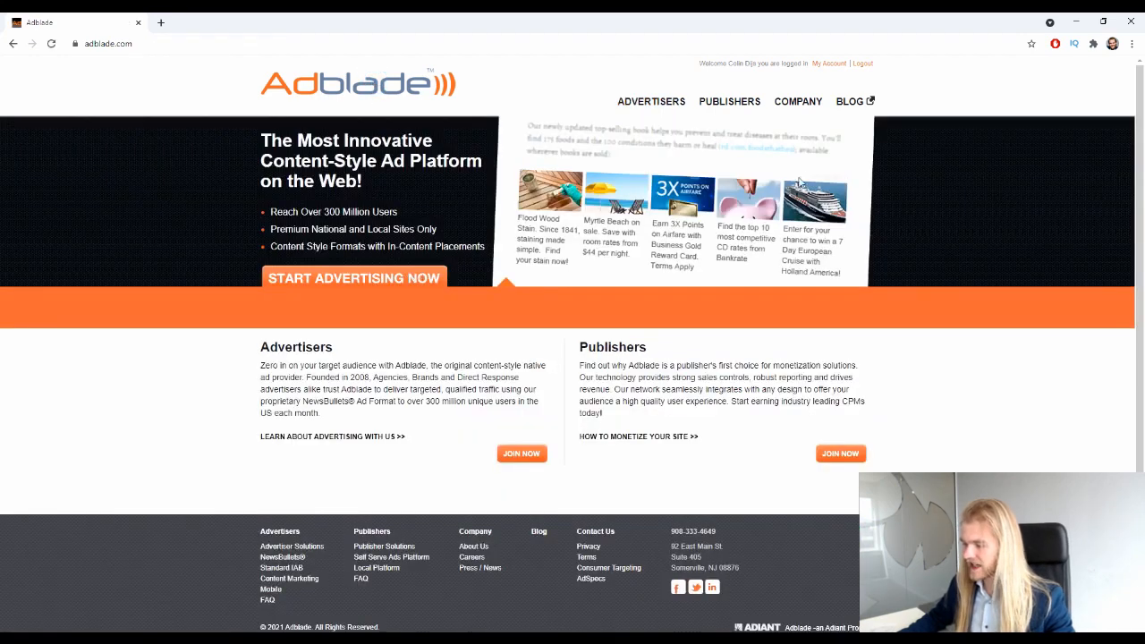
pyautogui.click(828, 67)
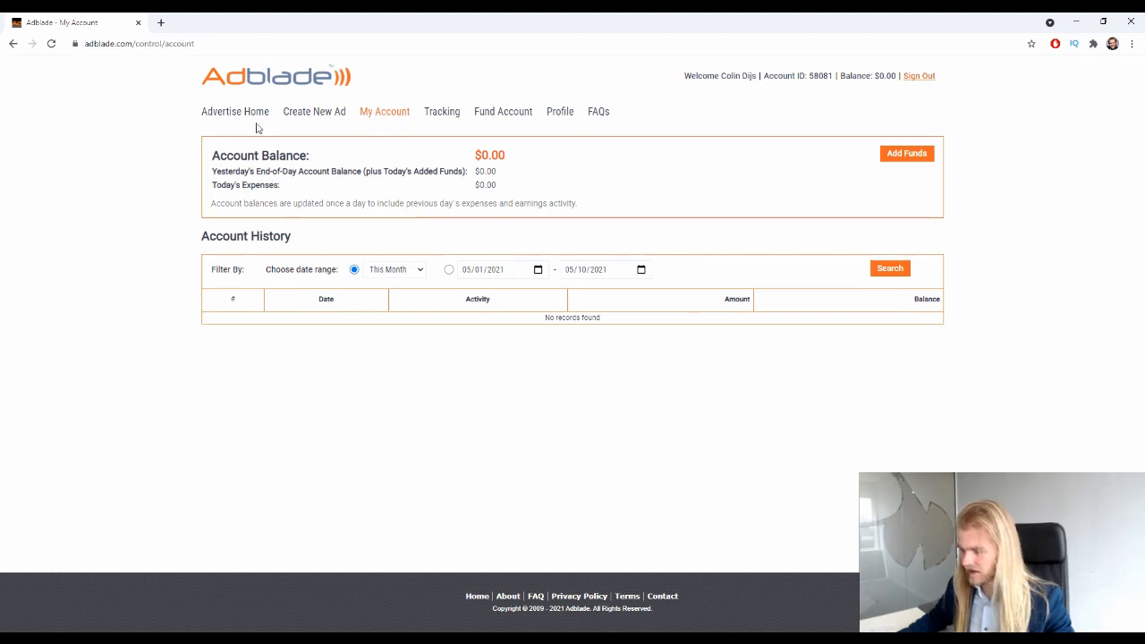
pyautogui.click(316, 112)
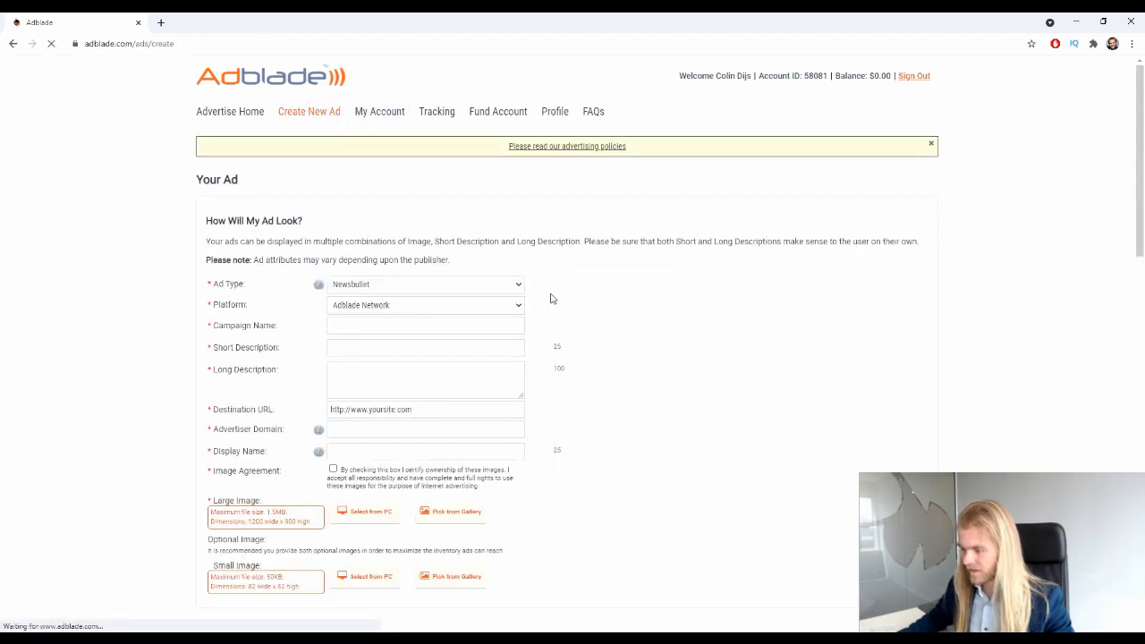
# Choose Newsbullet as the ad type in the new ad form.
pyautogui.scroll(-1, 529, 298)
pyautogui.click(483, 228)
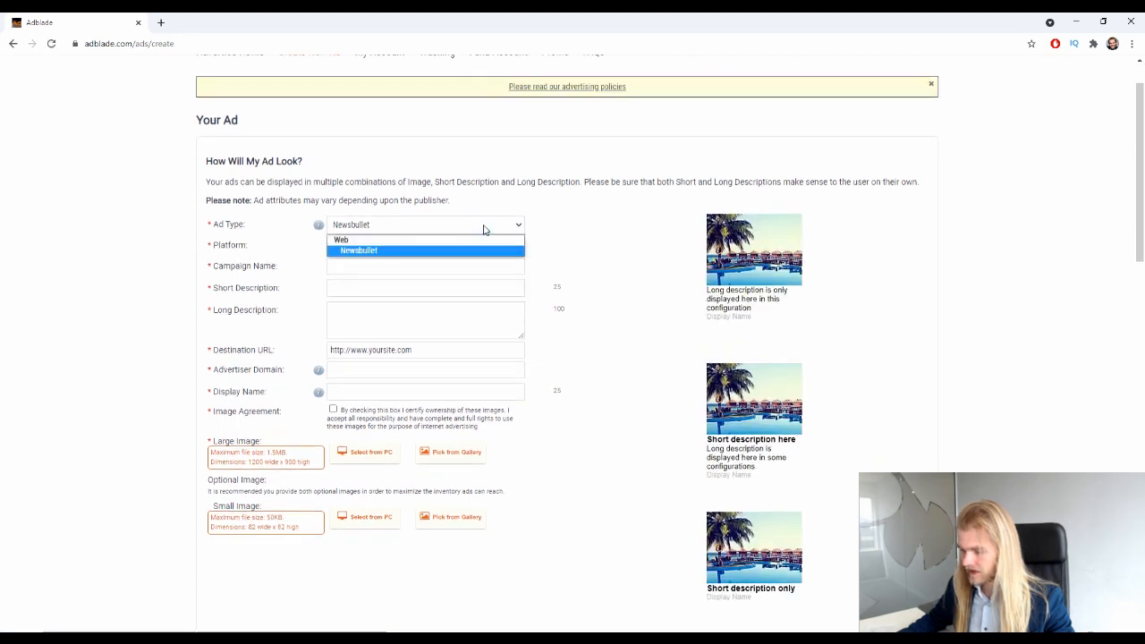
pyautogui.click(365, 253)
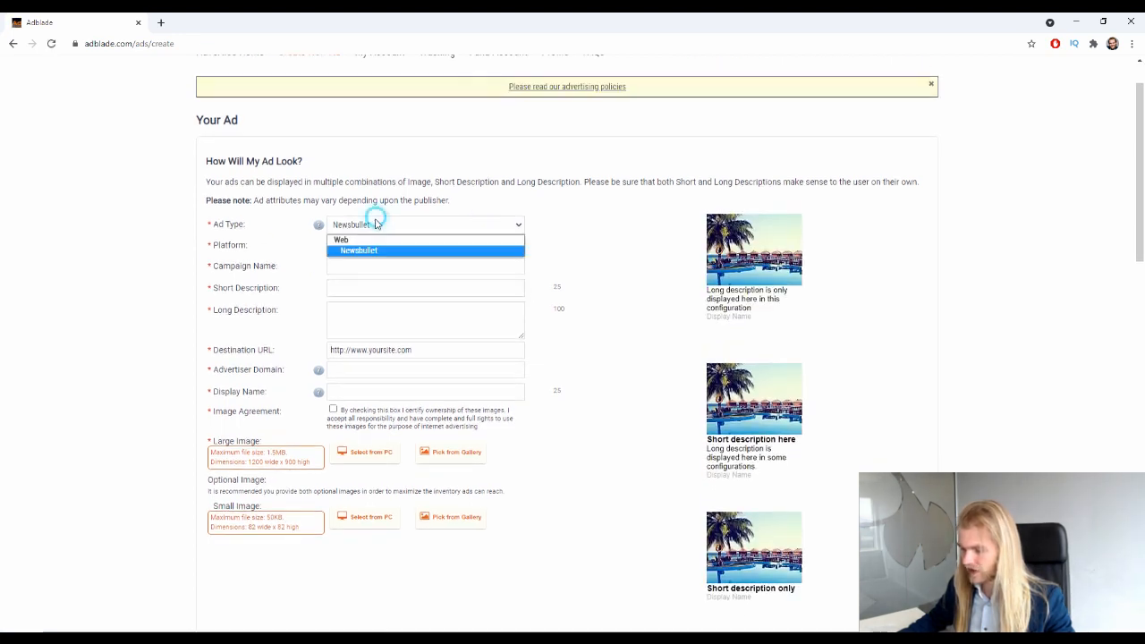
pyautogui.click(373, 250)
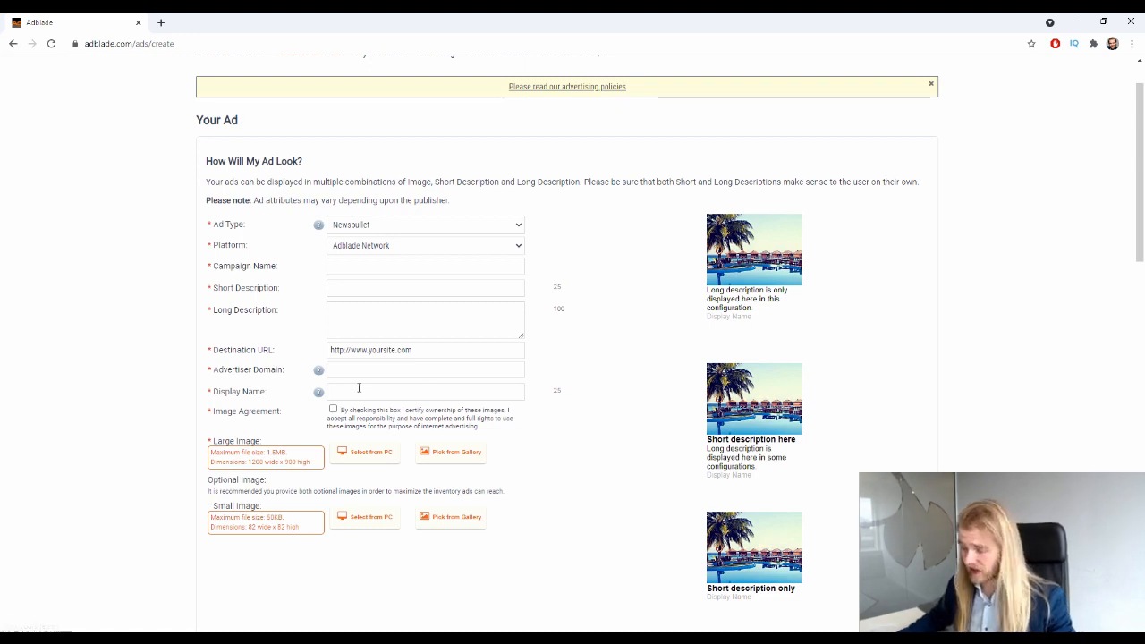
# Try the Desktop and Mobile options for the ad's platform and set it back to Adblade Network.
pyautogui.click(425, 245)
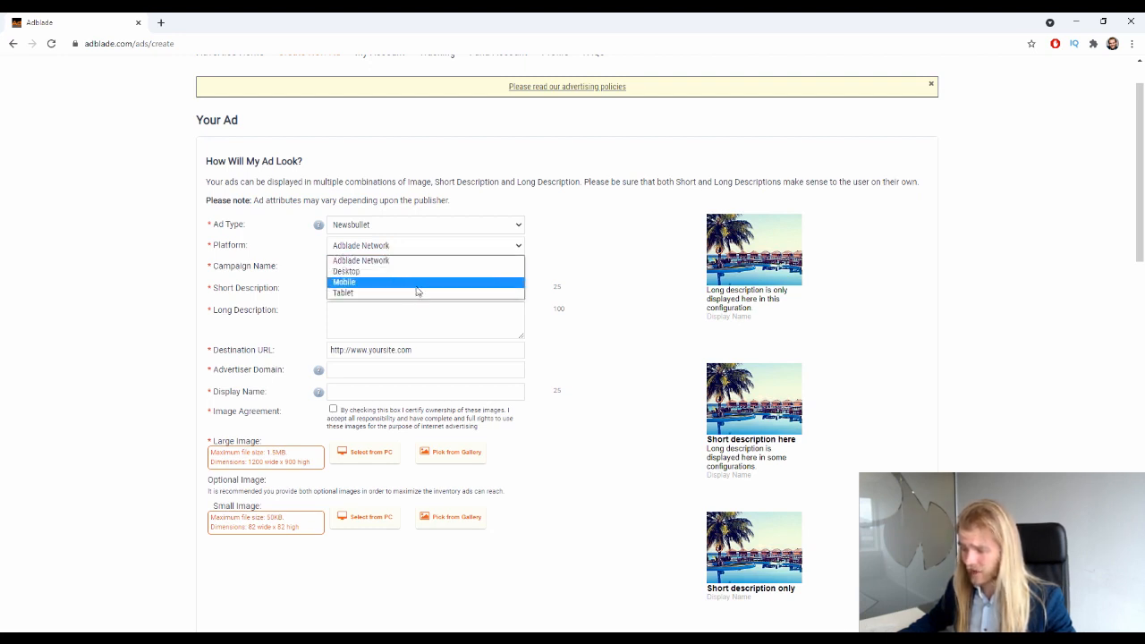
pyautogui.click(366, 271)
pyautogui.click(358, 245)
pyautogui.click(382, 284)
pyautogui.click(387, 248)
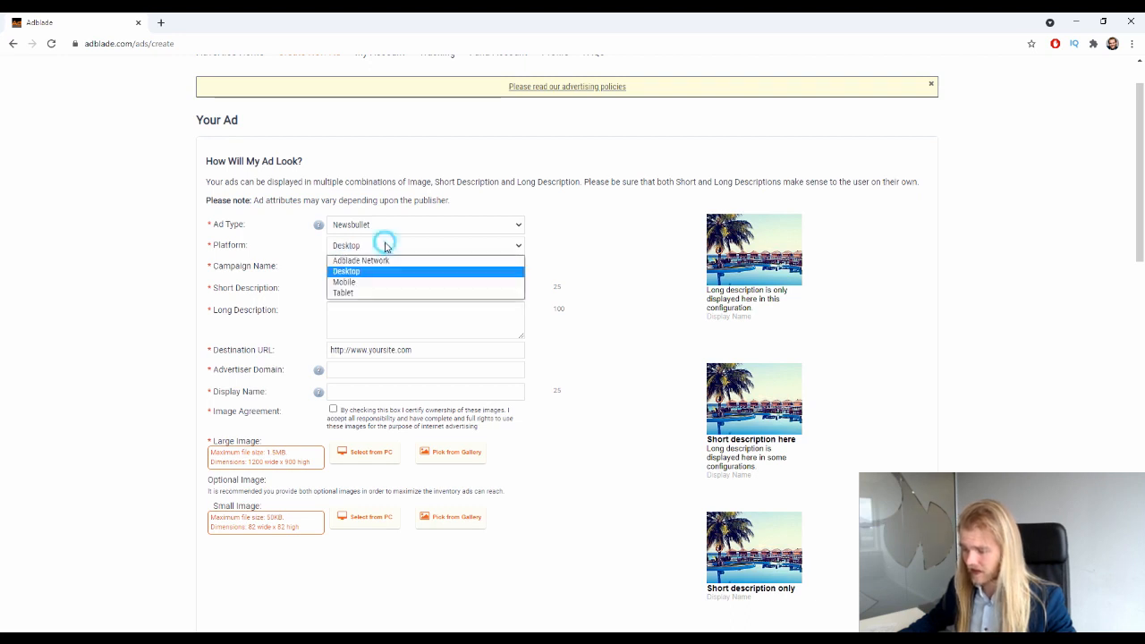
pyautogui.click(376, 285)
pyautogui.click(386, 249)
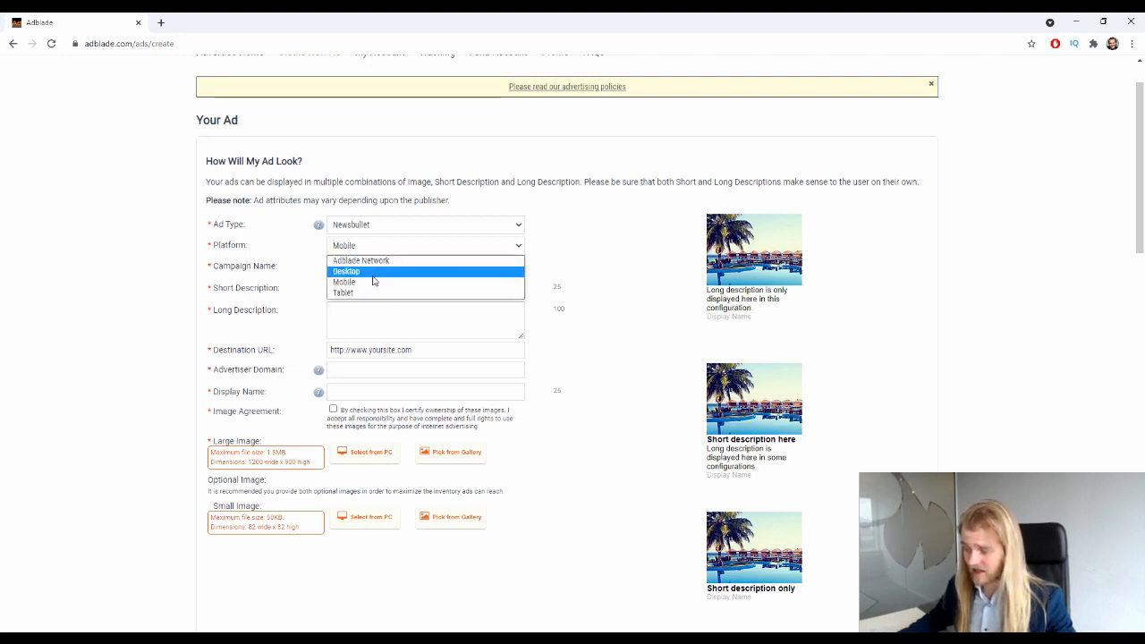
pyautogui.click(342, 262)
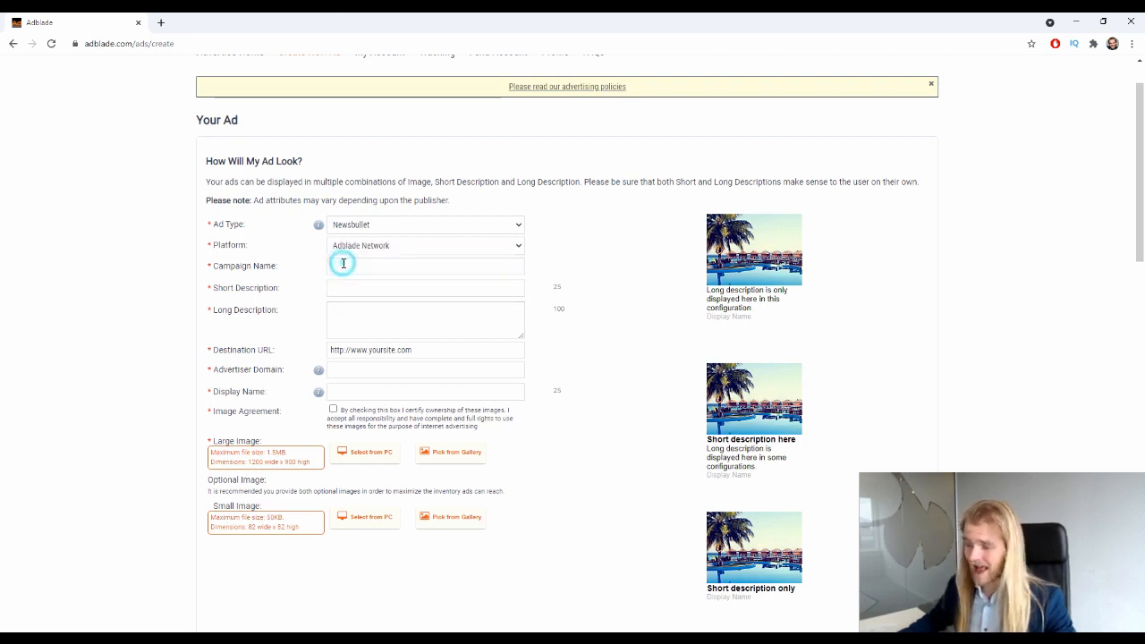
# Set the ad's platform to Desktop and name the campaign Deberoo.
pyautogui.click(396, 246)
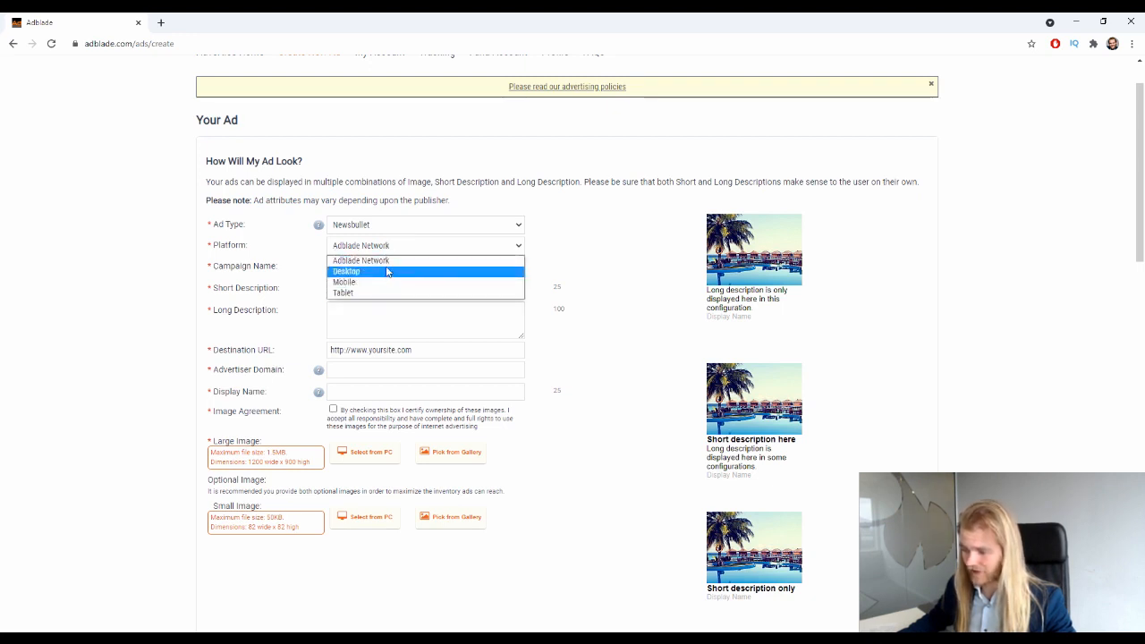
pyautogui.click(387, 273)
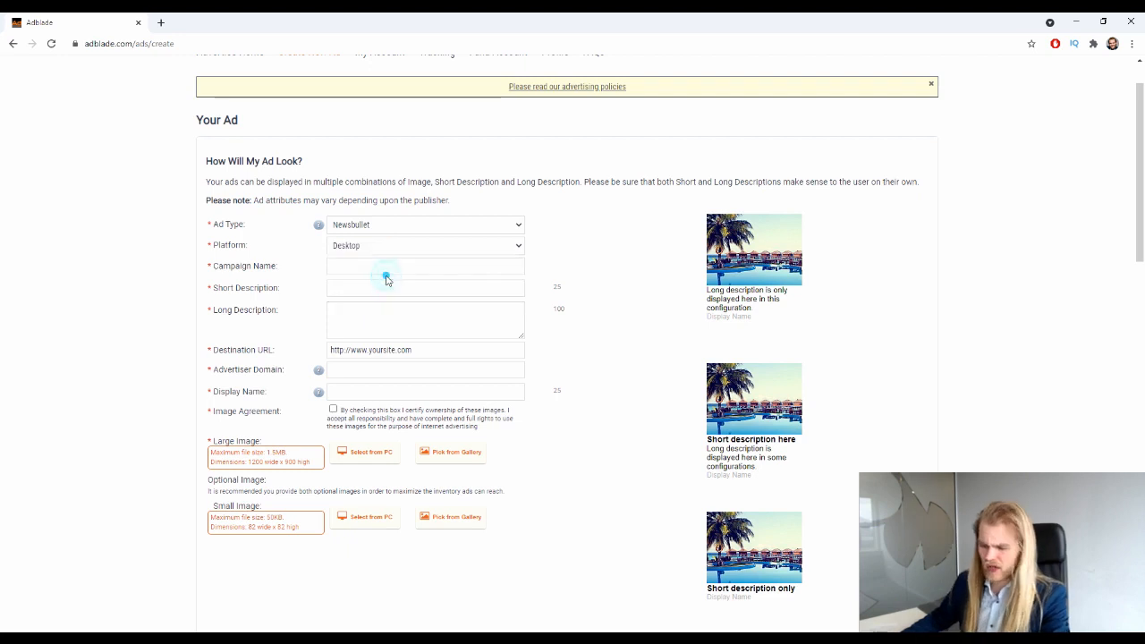
pyautogui.click(391, 269)
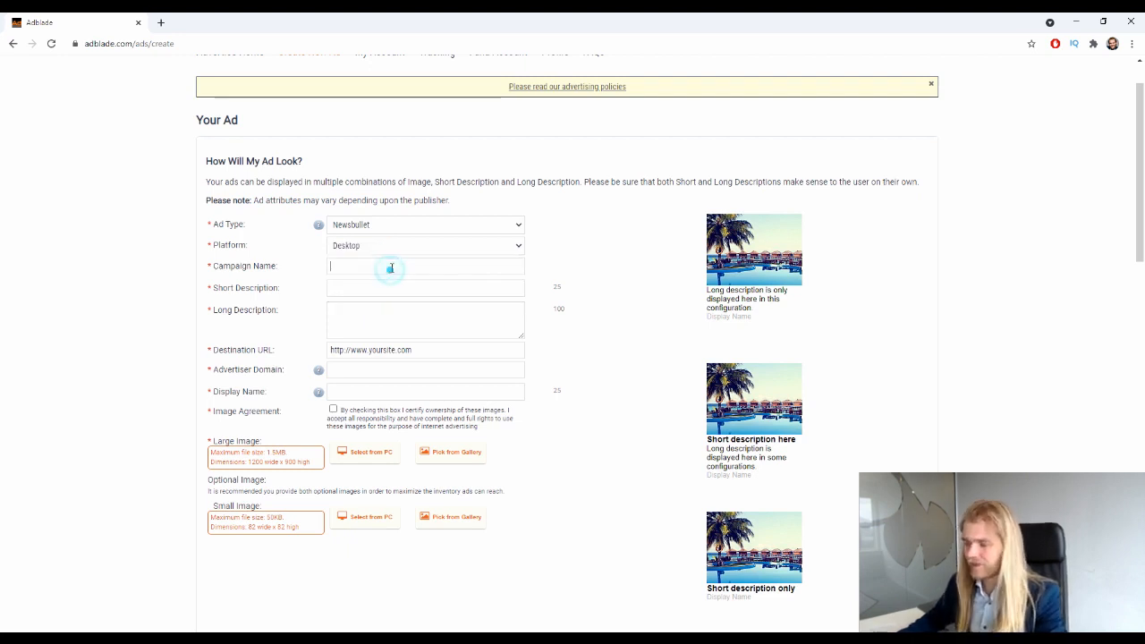
pyautogui.write('Deberoo')
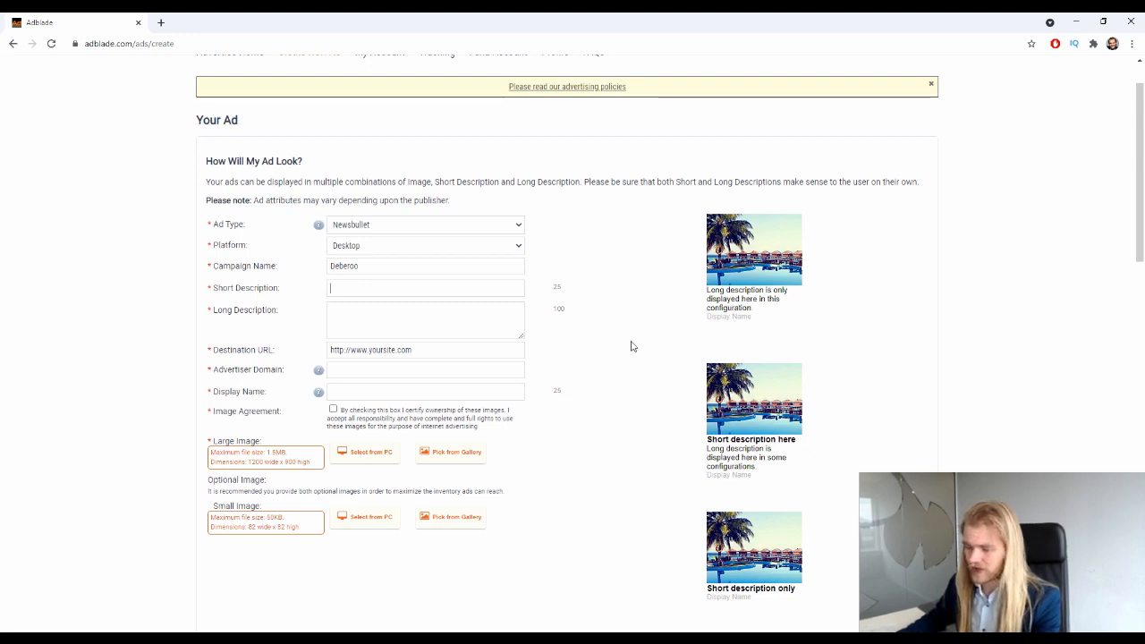
# Enter "Headline 1" as the ad's short description, replacing any text already in the field.
pyautogui.moveTo(205, 284); pyautogui.dragTo(331, 292)
pyautogui.moveTo(402, 288); pyautogui.dragTo(307, 297)
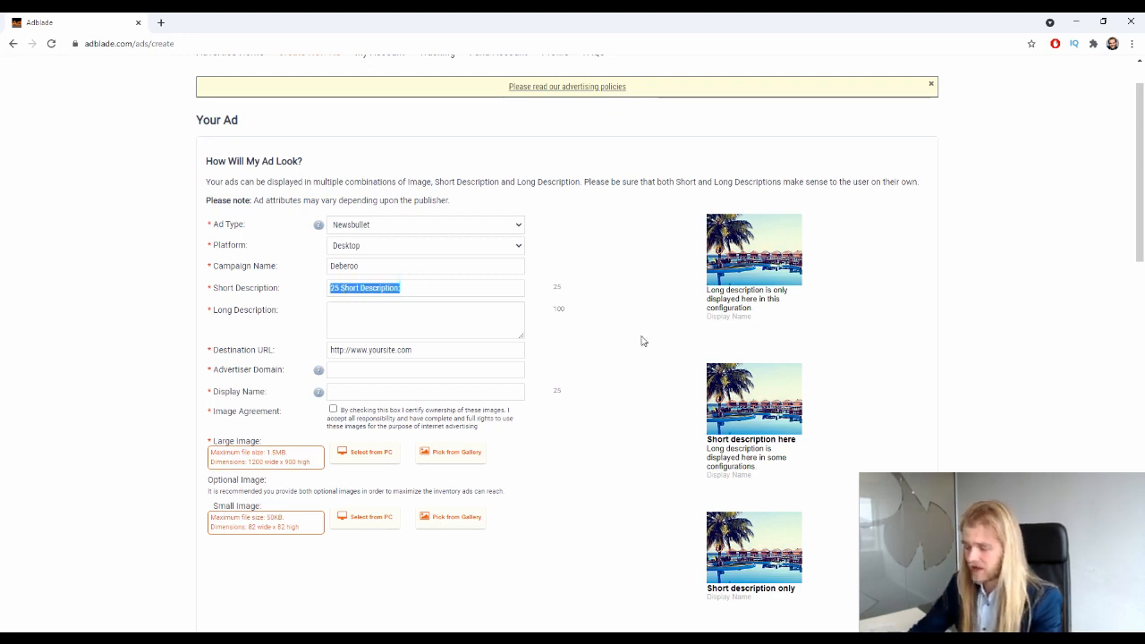
pyautogui.write('Headline')
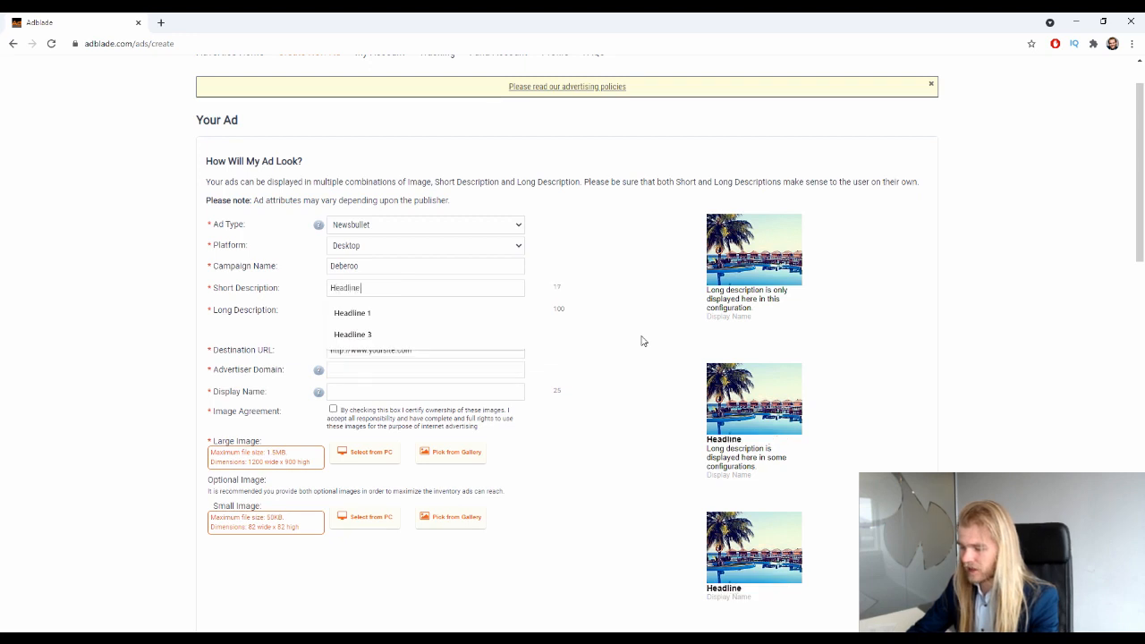
pyautogui.write(' 1')
# Enter "Description 1" as the ad's long description.
pyautogui.click(446, 338)
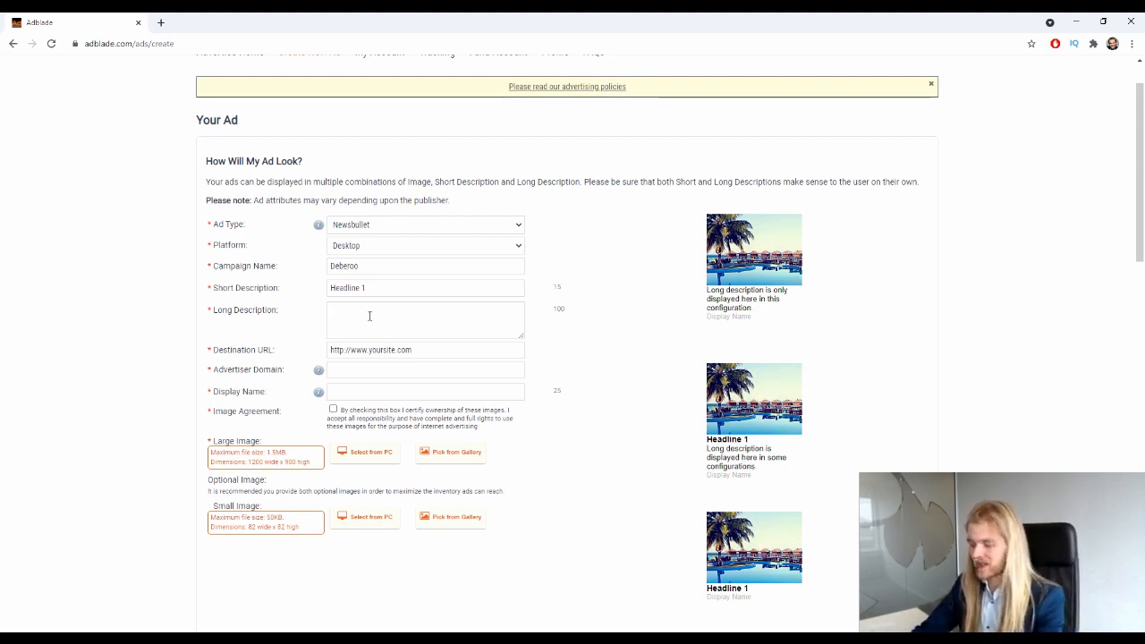
pyautogui.write('Des')
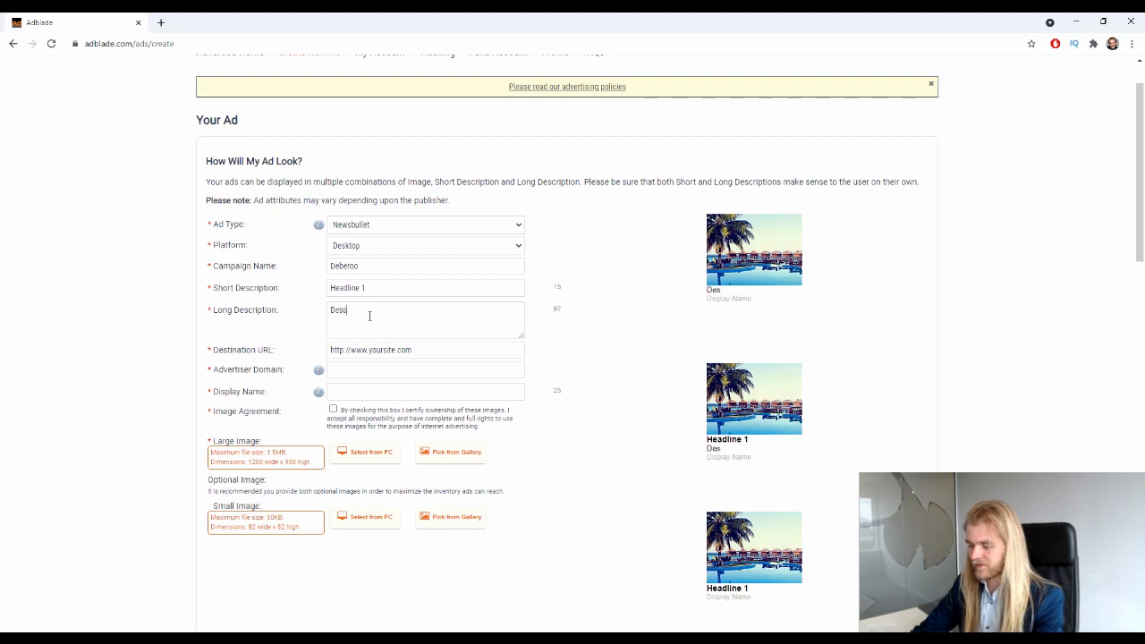
pyautogui.write('cription 1')
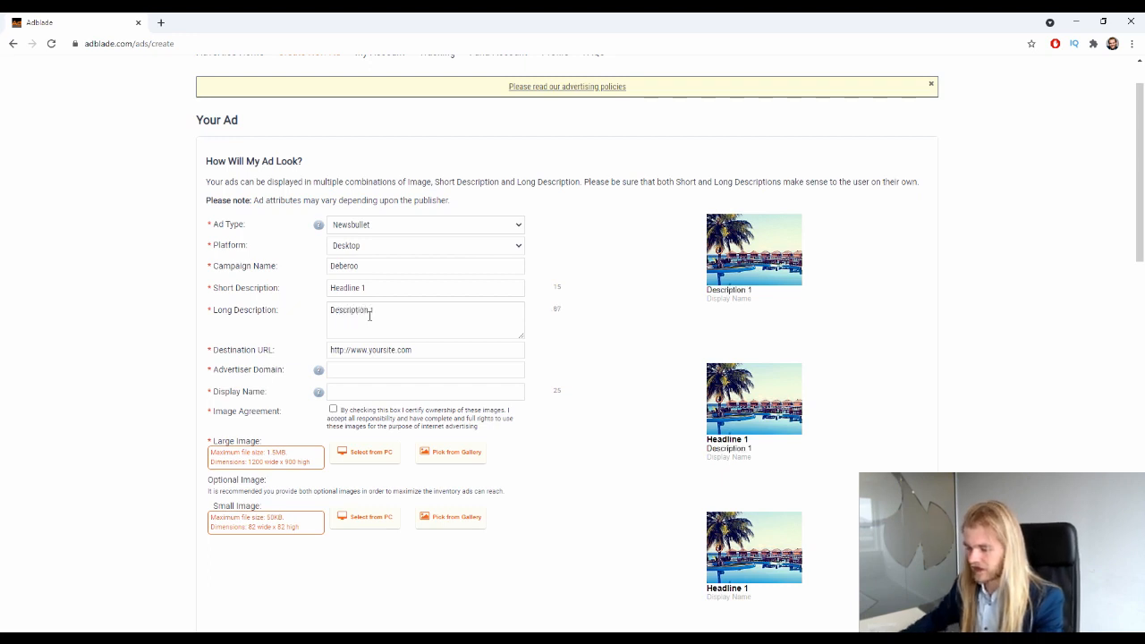
# Replace the ad's placeholder destination URL with campaignurl.com/.
pyautogui.click(475, 354)
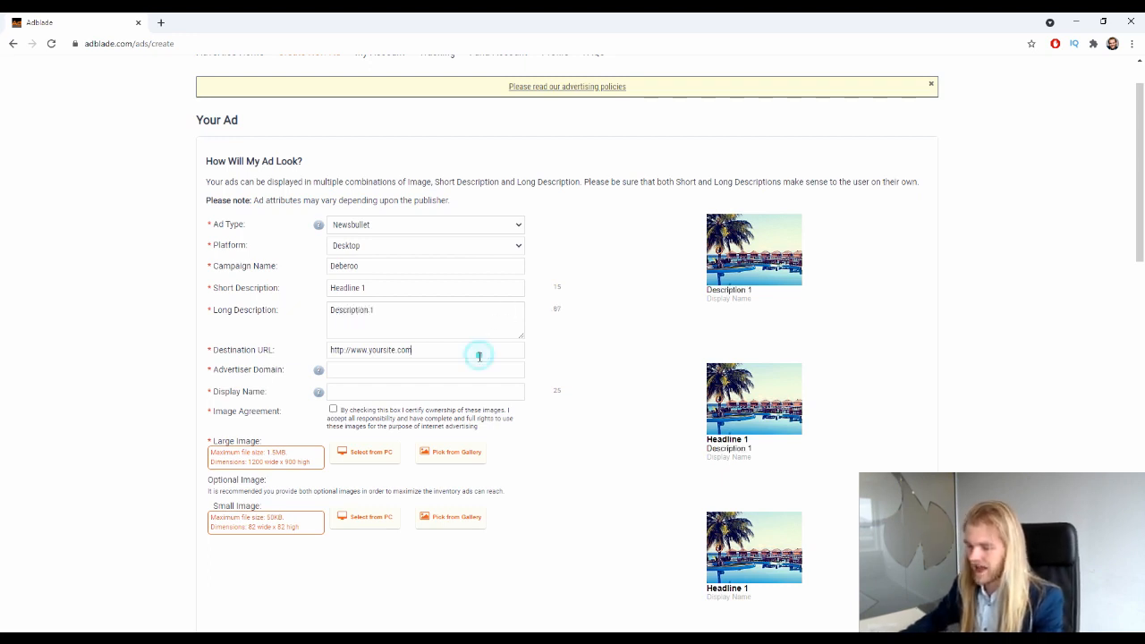
pyautogui.moveTo(284, 350); pyautogui.dragTo(209, 361)
pyautogui.click(369, 350)
pyautogui.moveTo(429, 352); pyautogui.dragTo(270, 355)
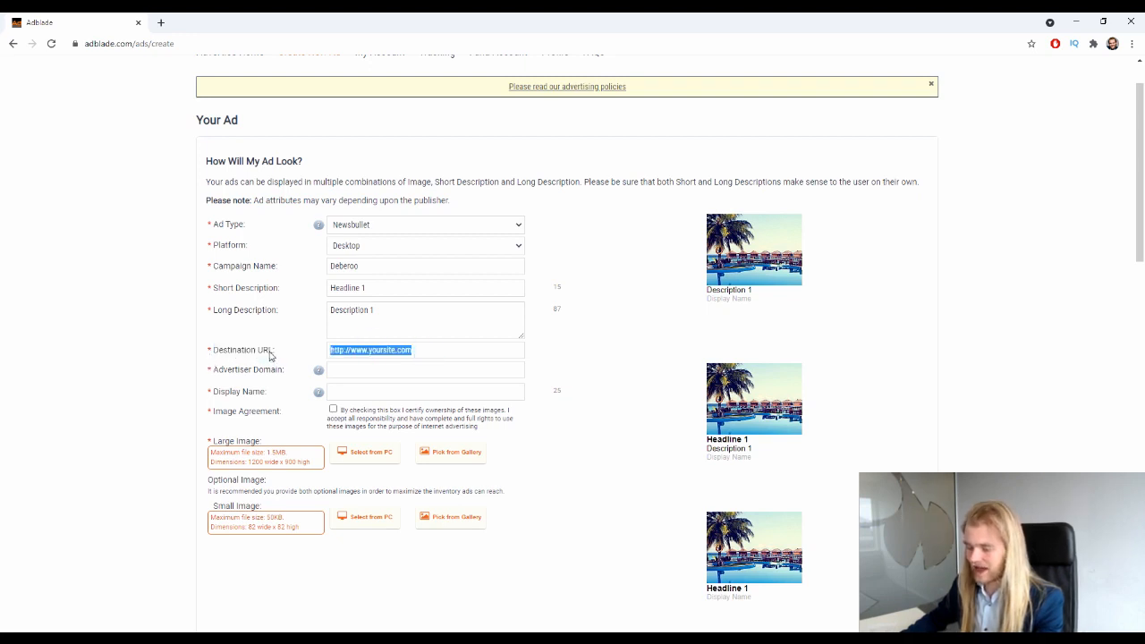
pyautogui.write('ch')
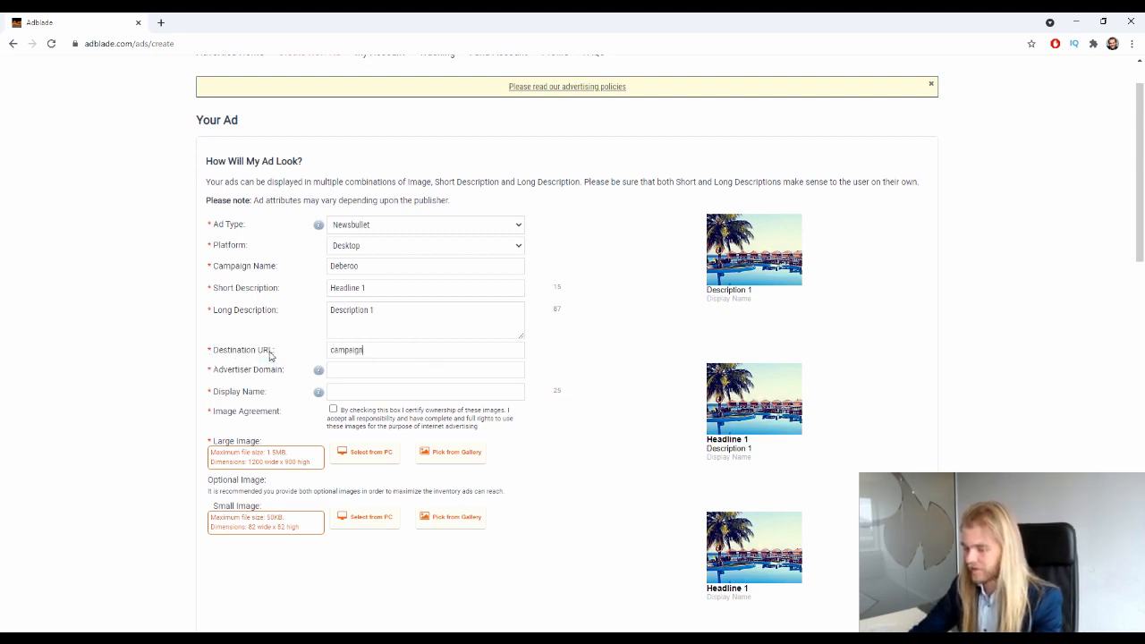
pyautogui.write('mpaignurl.com/')
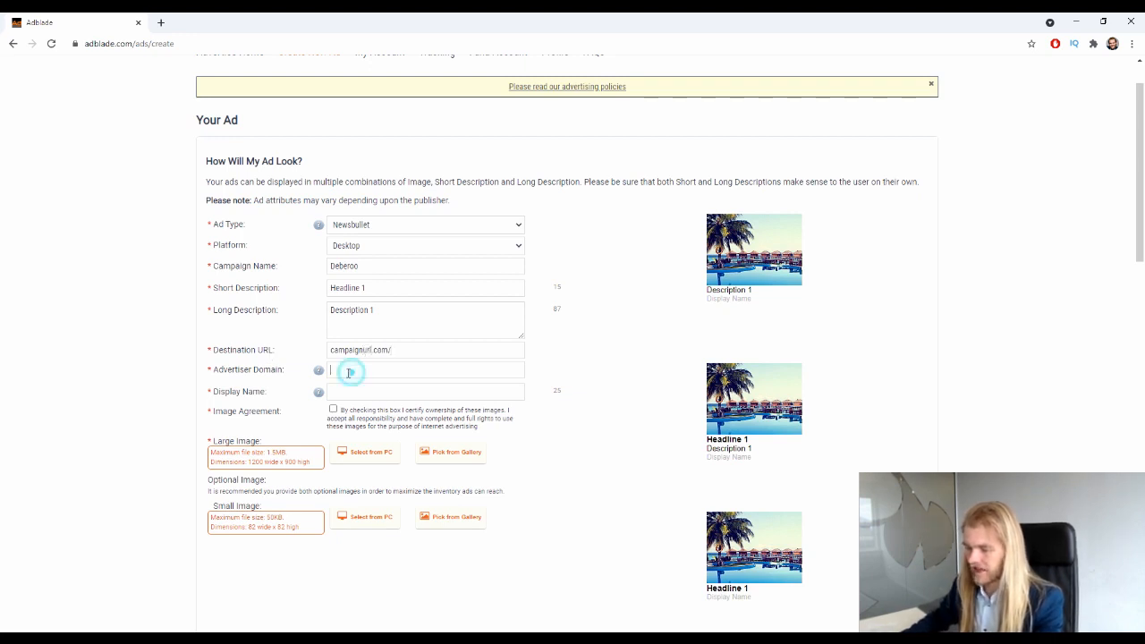
# Enter kellogs.com as the ad's advertiser domain.
pyautogui.moveTo(318, 371)
pyautogui.press('Tab')
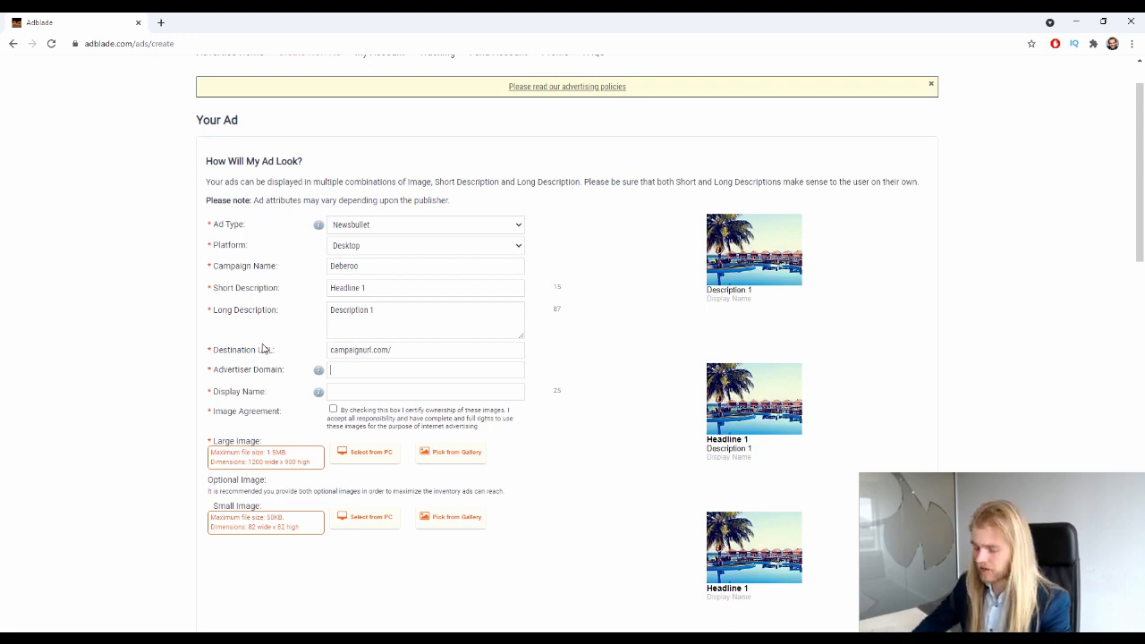
pyautogui.write('gs.com')
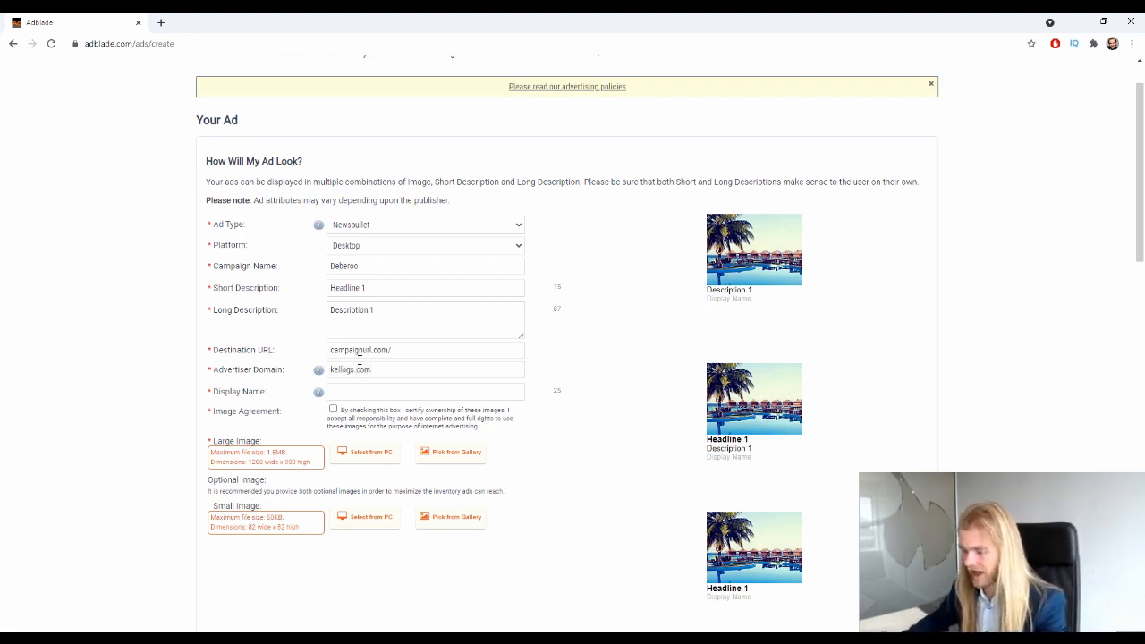
# Enter Kellogs as the ad's display name.
pyautogui.click(495, 396)
pyautogui.scroll(-1, 573, 380)
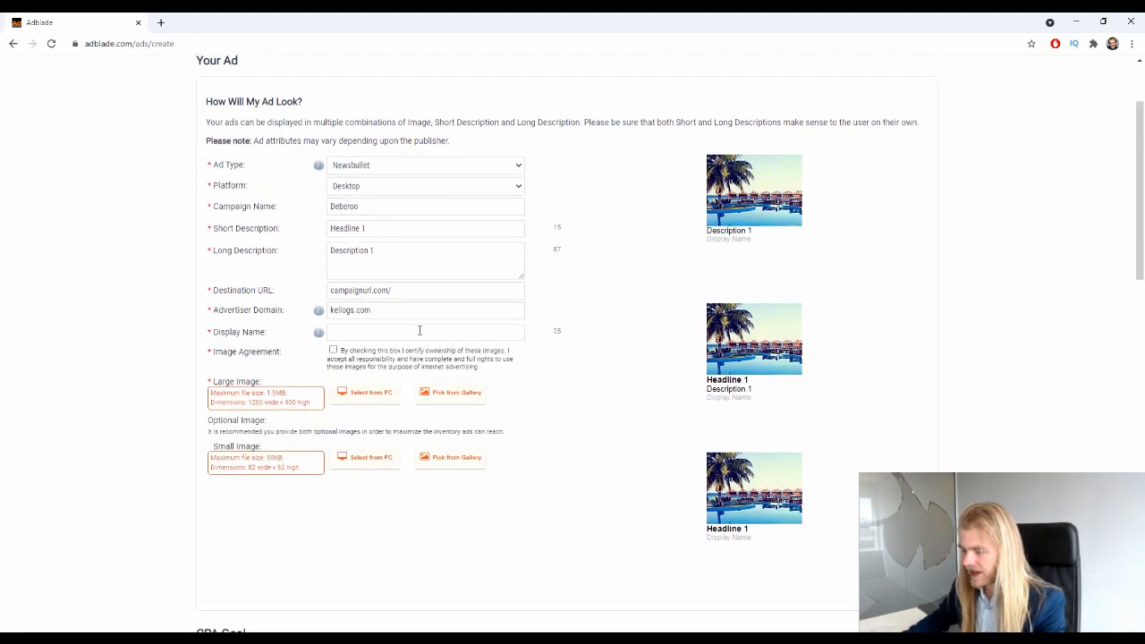
pyautogui.click(417, 330)
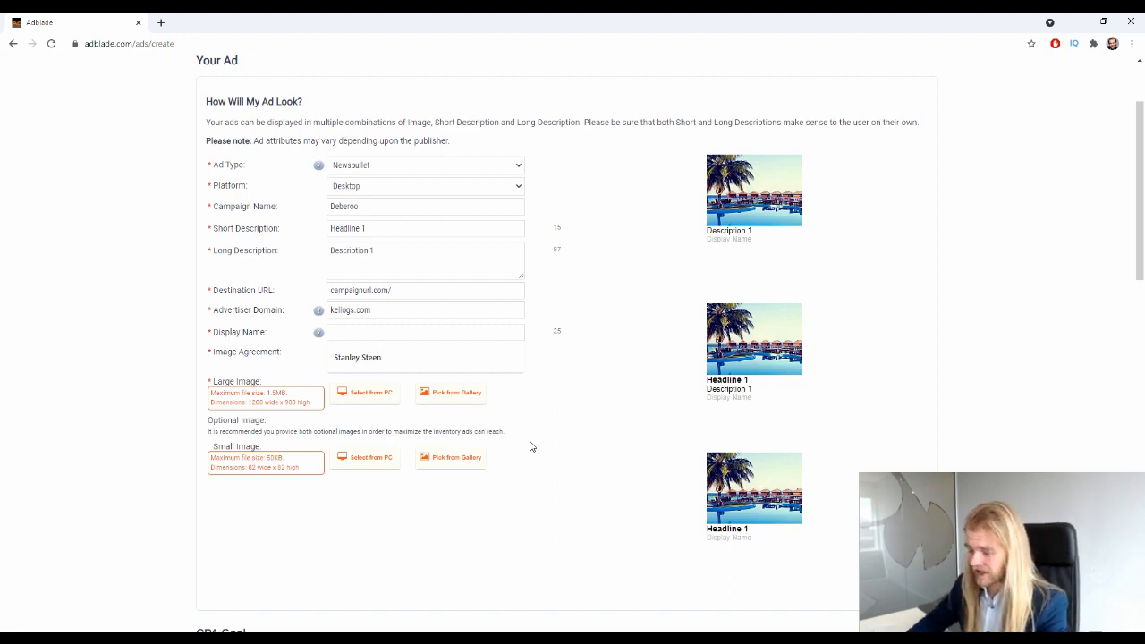
pyautogui.write('Kello')
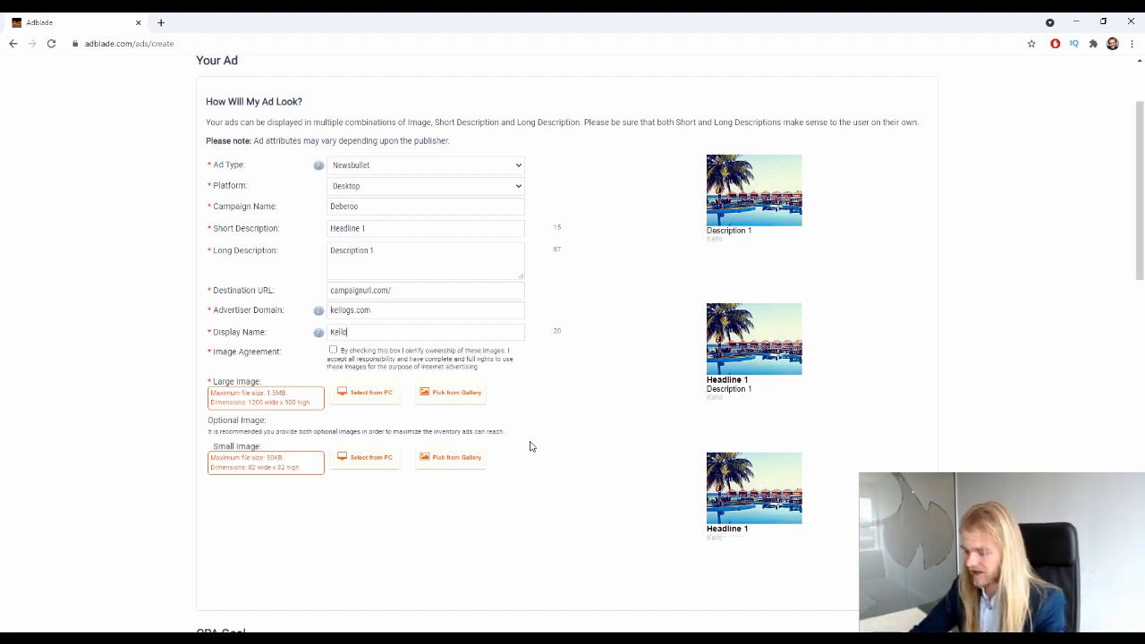
pyautogui.write('gs')
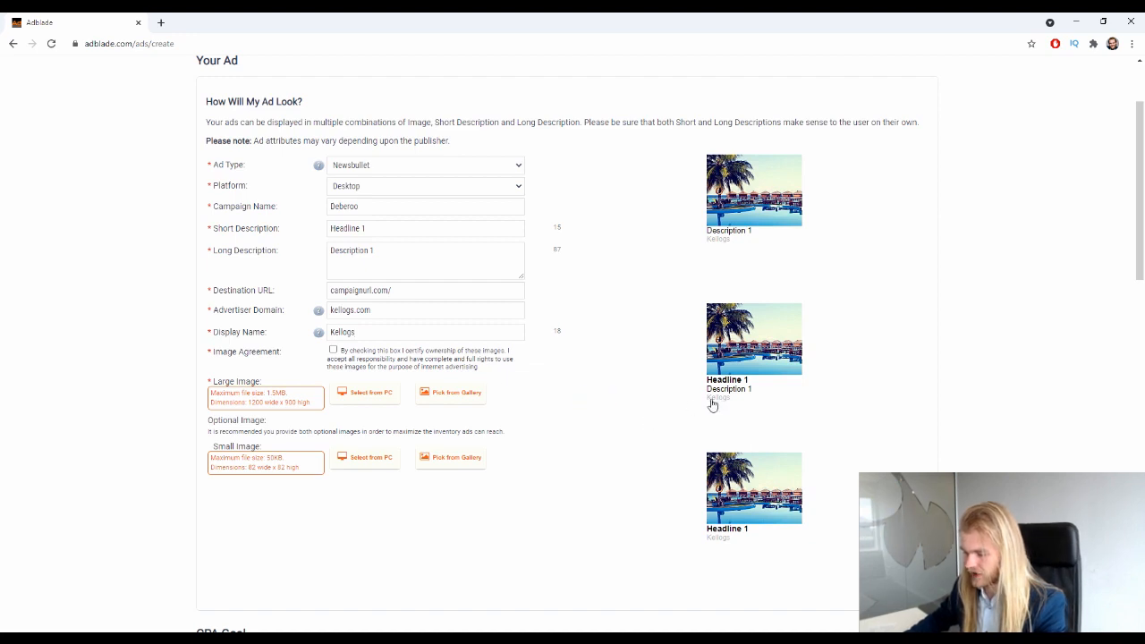
# Accept the image agreement certifying ownership of the images and review the large and optional image requirements.
pyautogui.scroll(-1, 268, 353)
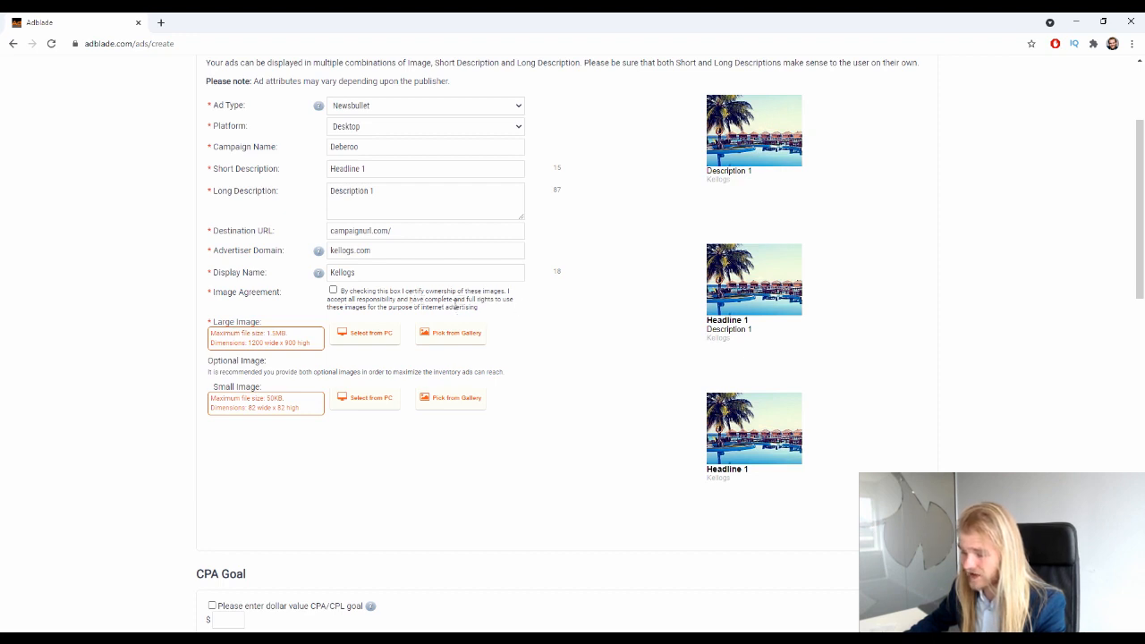
pyautogui.click(333, 290)
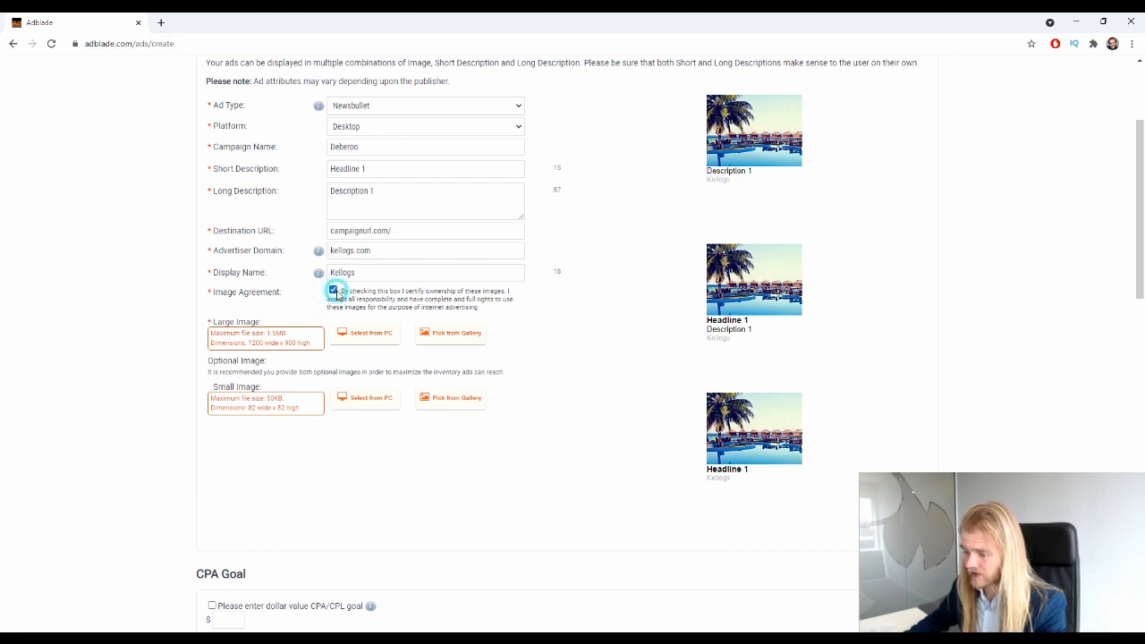
pyautogui.scroll(-1, 194, 301)
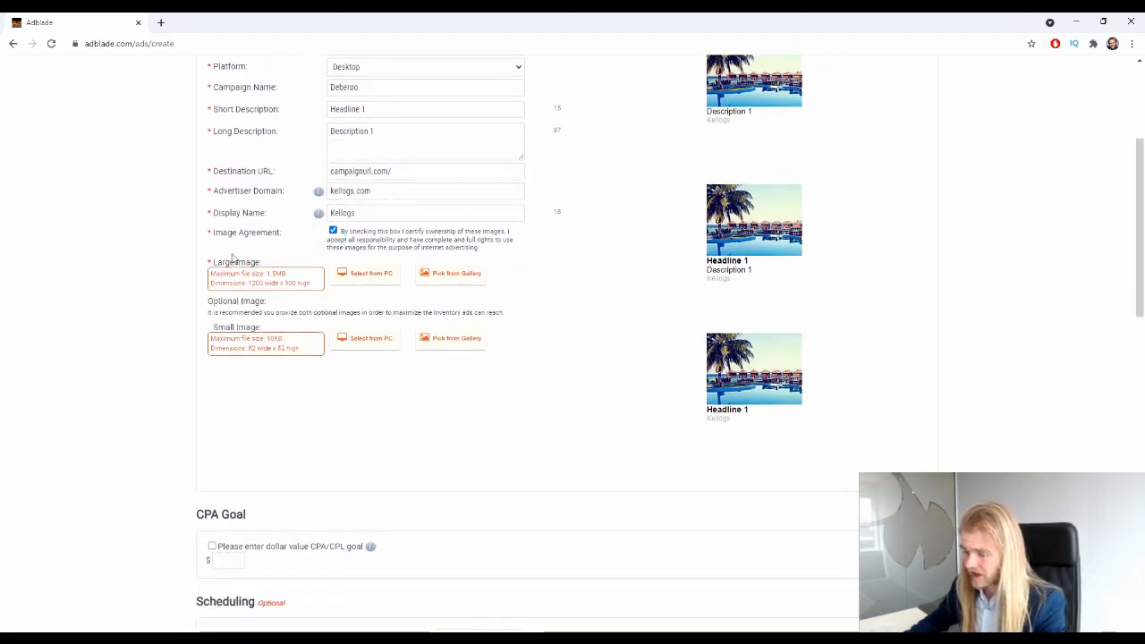
pyautogui.scroll(1, 240, 271)
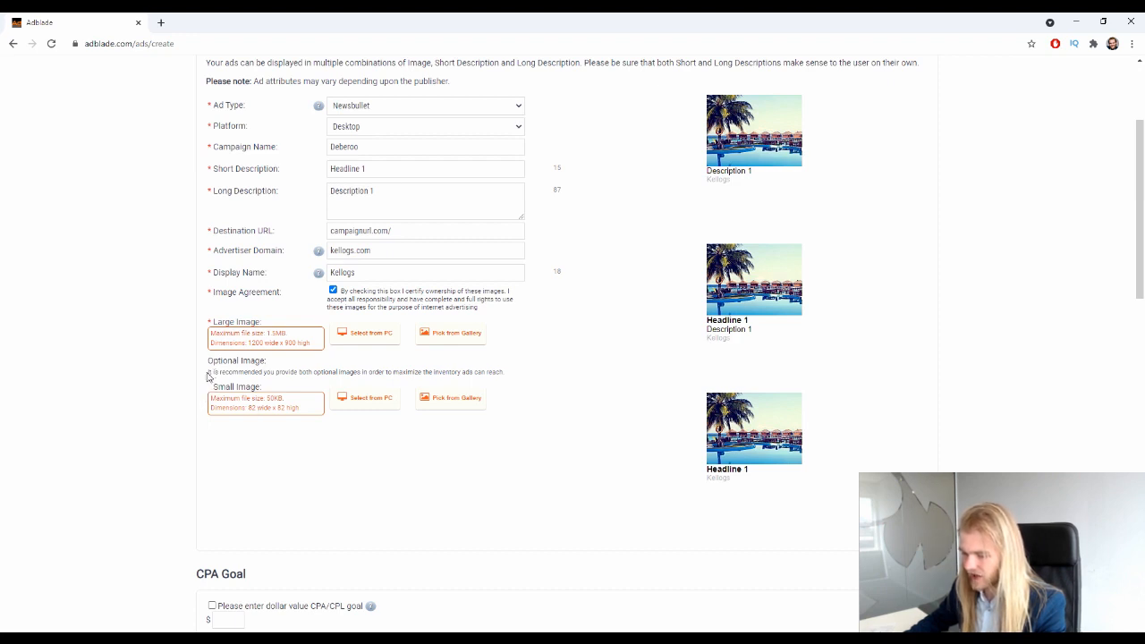
pyautogui.moveTo(208, 375); pyautogui.dragTo(325, 375)
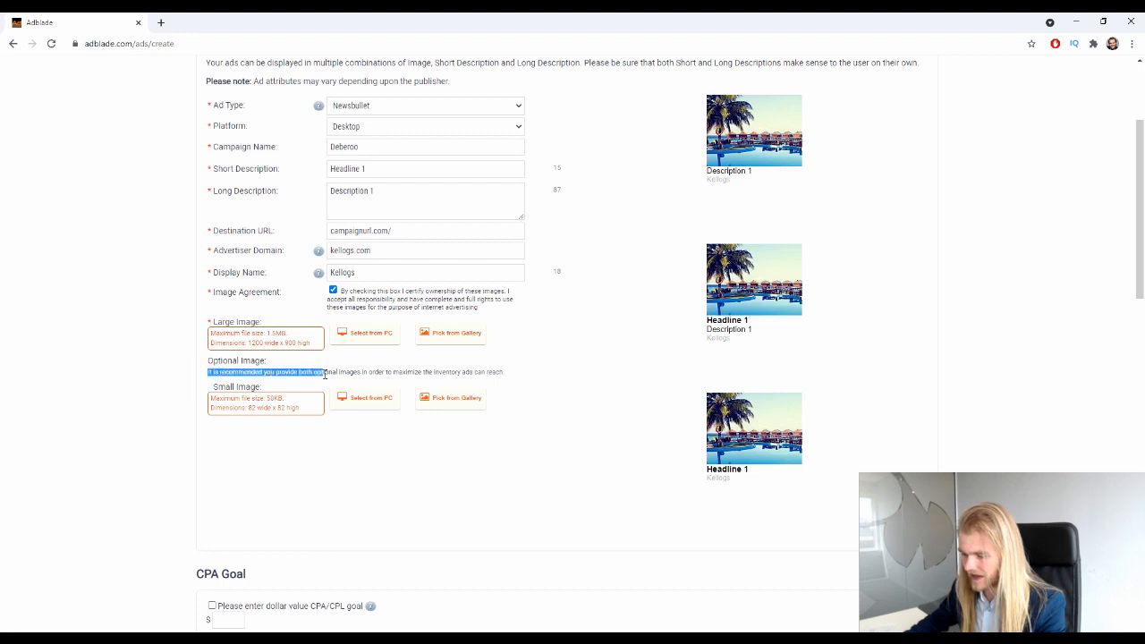
pyautogui.click(344, 373)
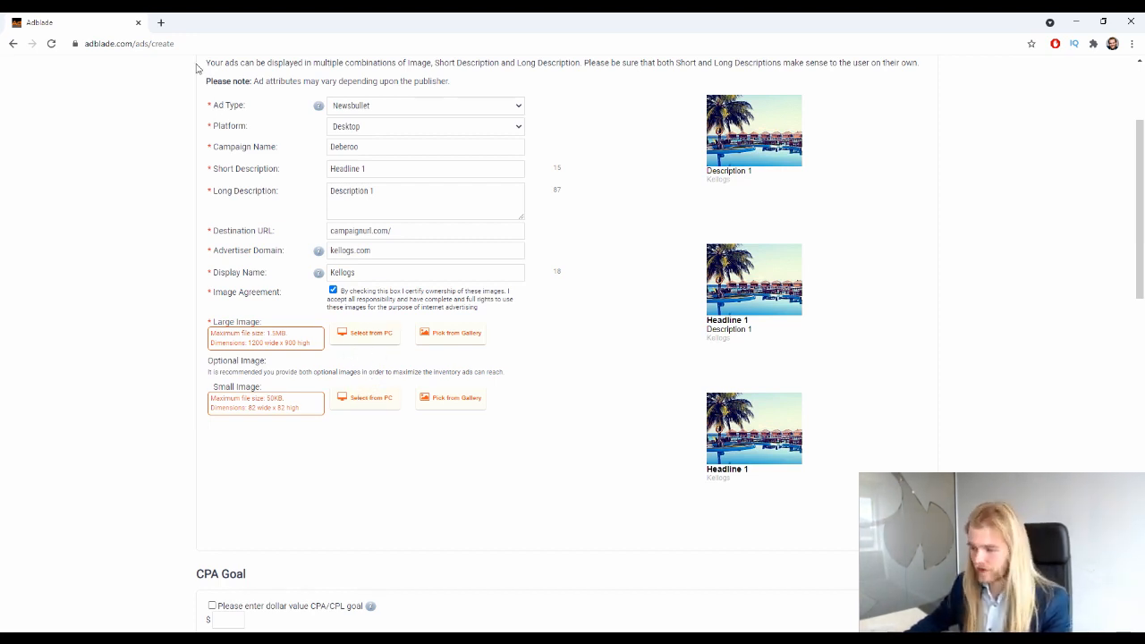
# Open canva.com in a new browser tab, and check the large image's required dimensions back in the Adblade form.
pyautogui.click(162, 22)
pyautogui.write('canva.com')
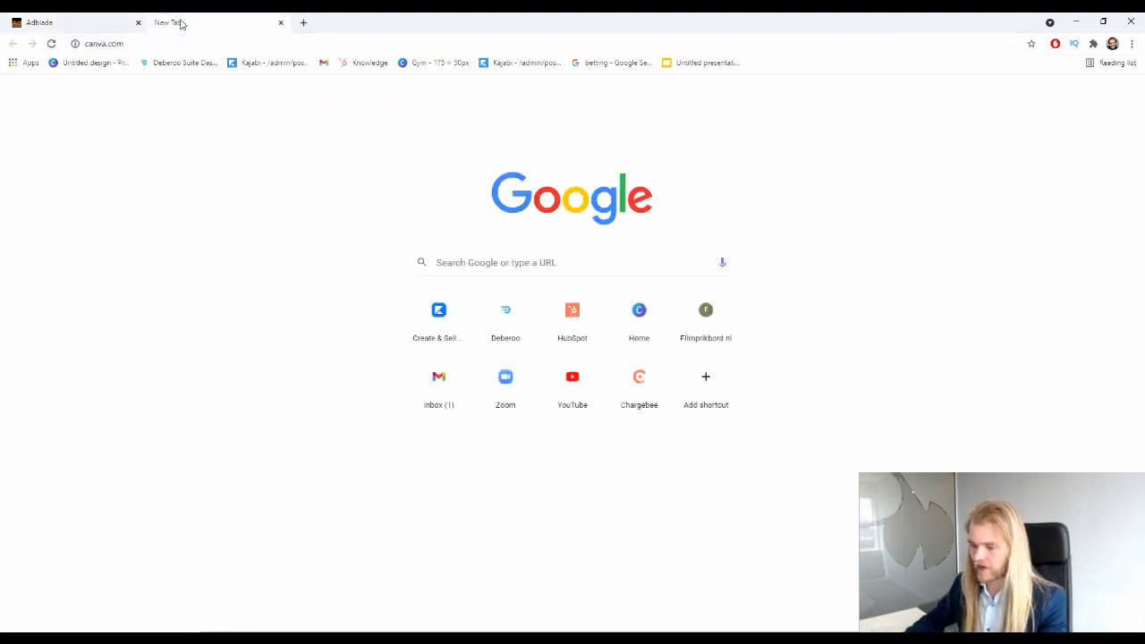
pyautogui.press('Return')
pyautogui.click(119, 19)
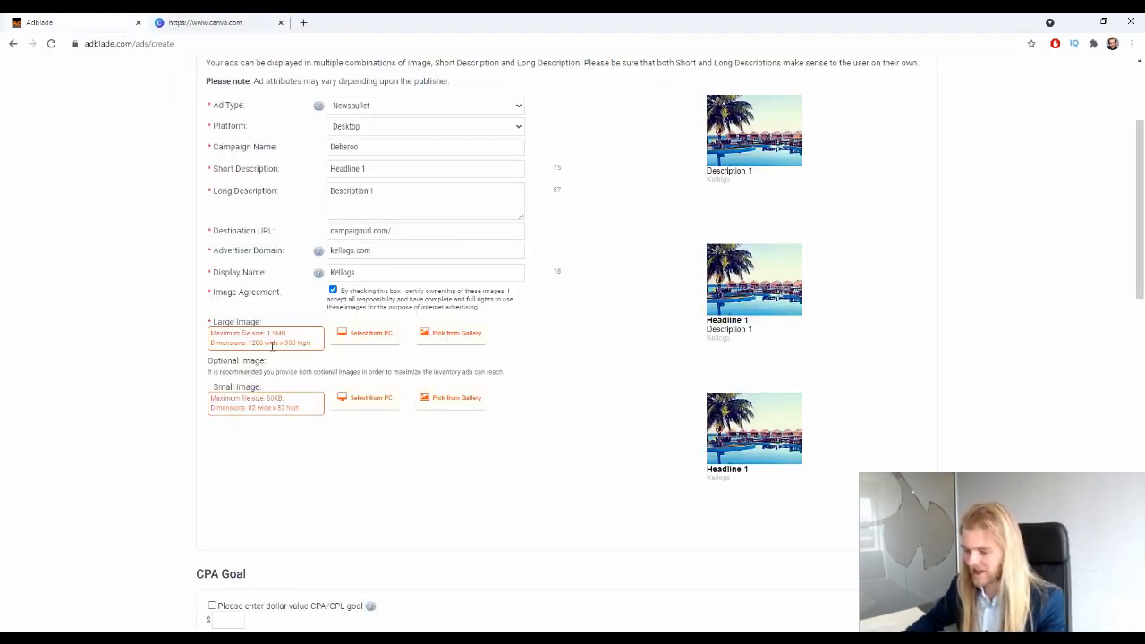
pyautogui.moveTo(251, 345); pyautogui.dragTo(297, 346)
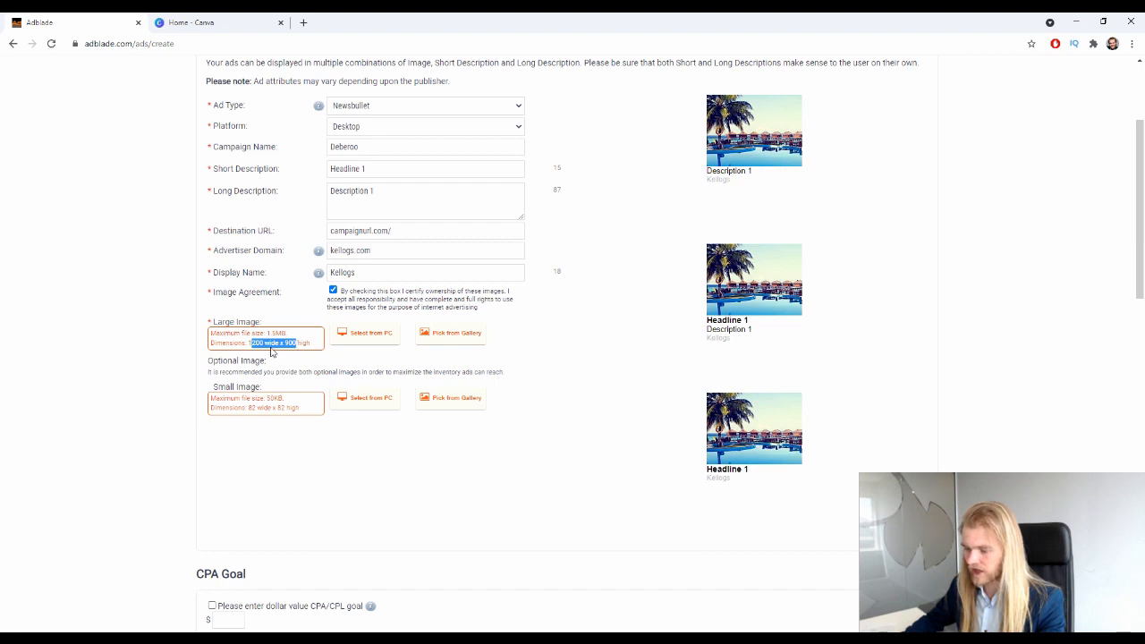
pyautogui.click(301, 331)
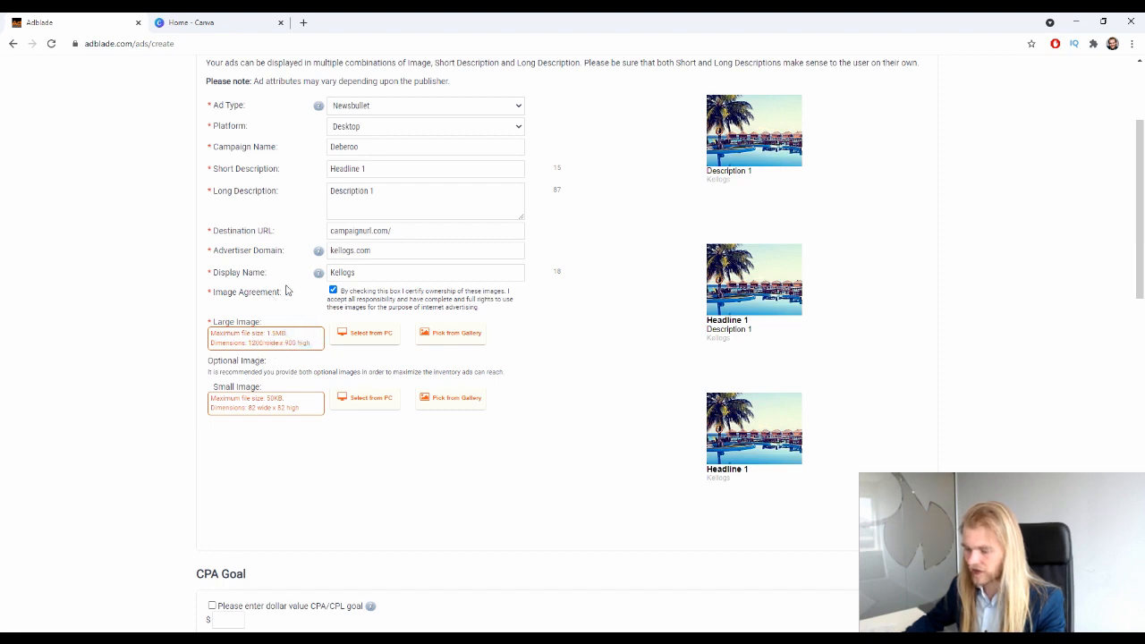
# Switch to Canva and create a new custom-size design of 1200 x 900 px.
pyautogui.click(238, 29)
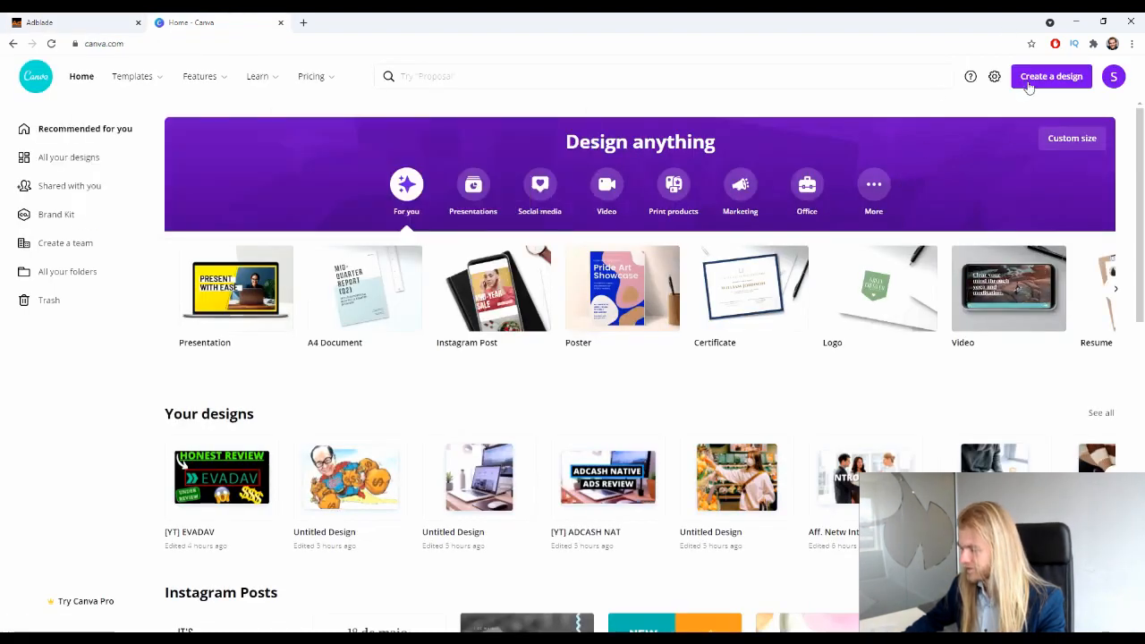
pyautogui.click(1037, 79)
pyautogui.click(988, 390)
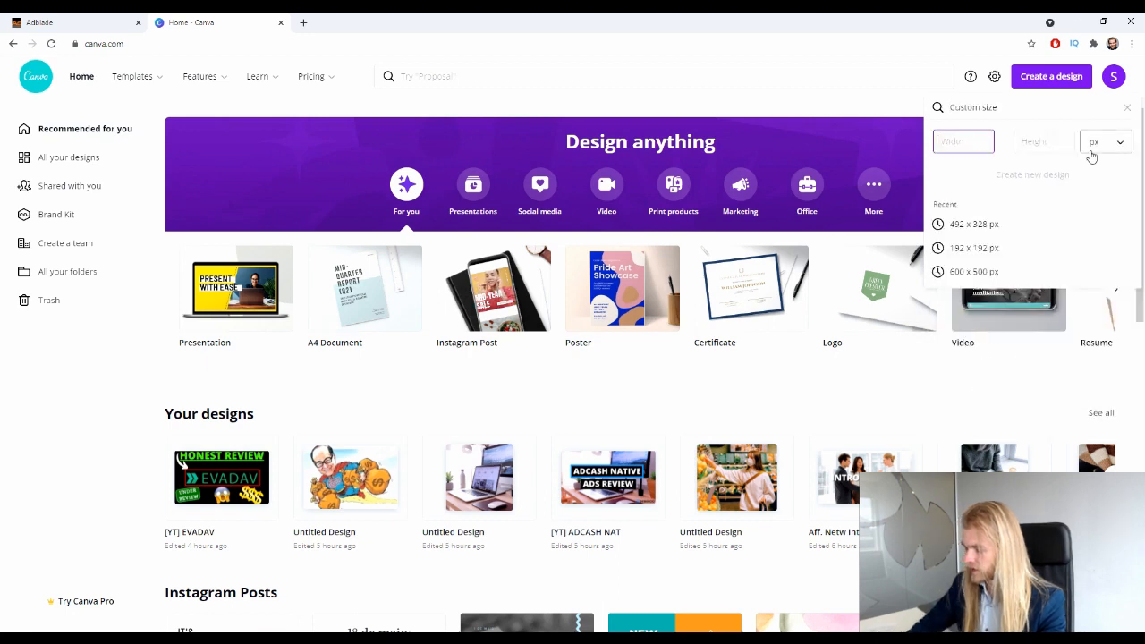
pyautogui.write('1200')
pyautogui.press('Tab')
pyautogui.write('900')
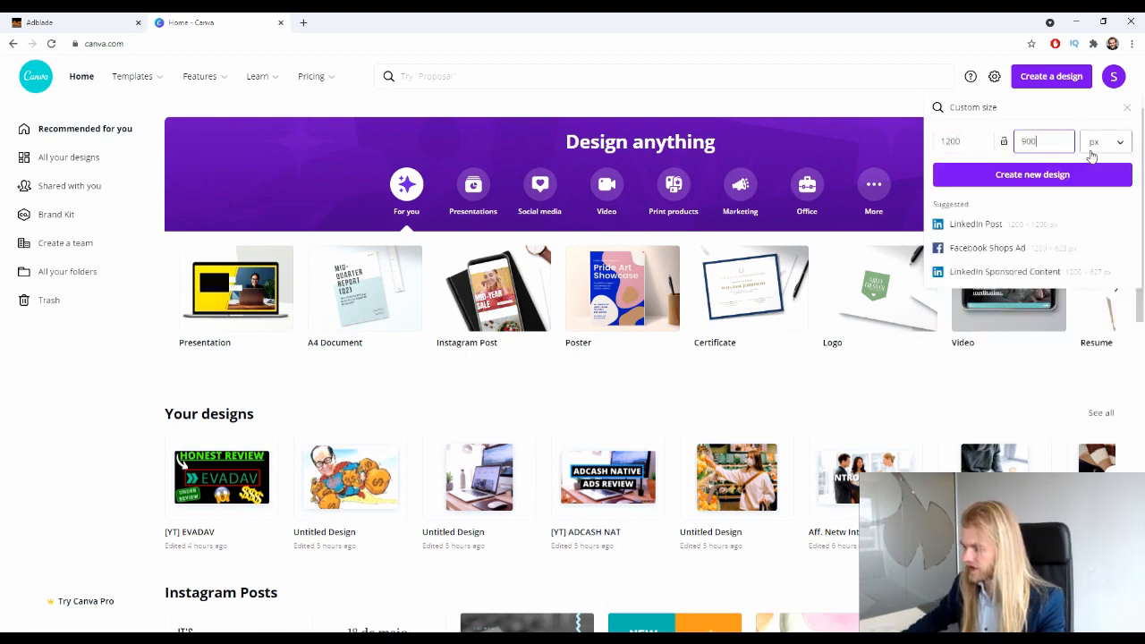
pyautogui.click(1033, 177)
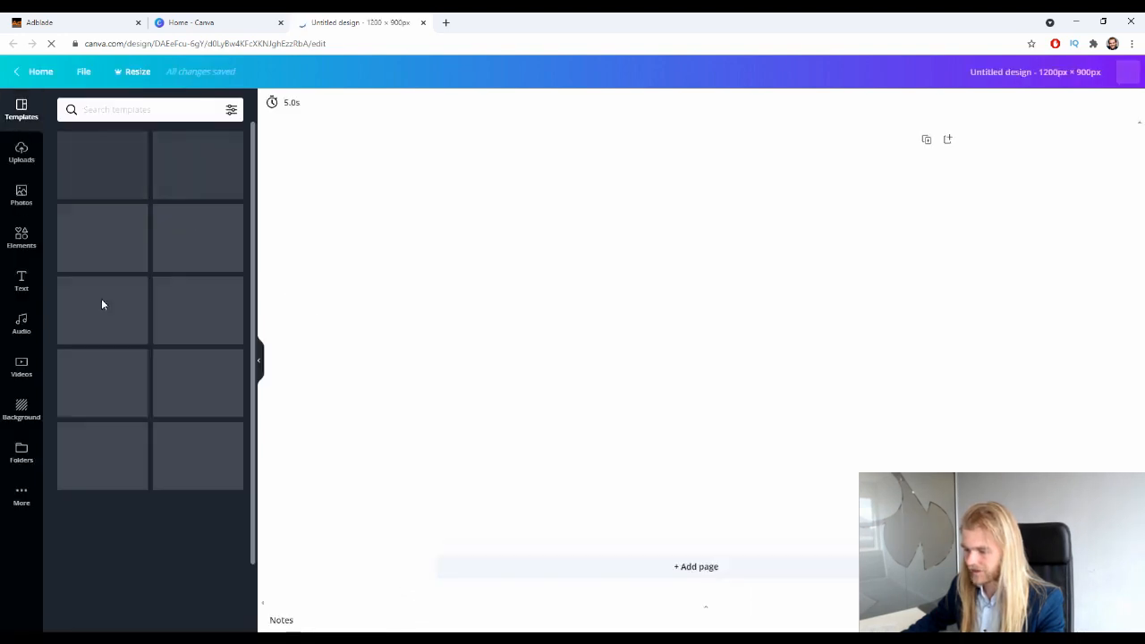
# Fill the design with the recently used photo of the woman picking oranges and download it as a PNG.
pyautogui.click(19, 237)
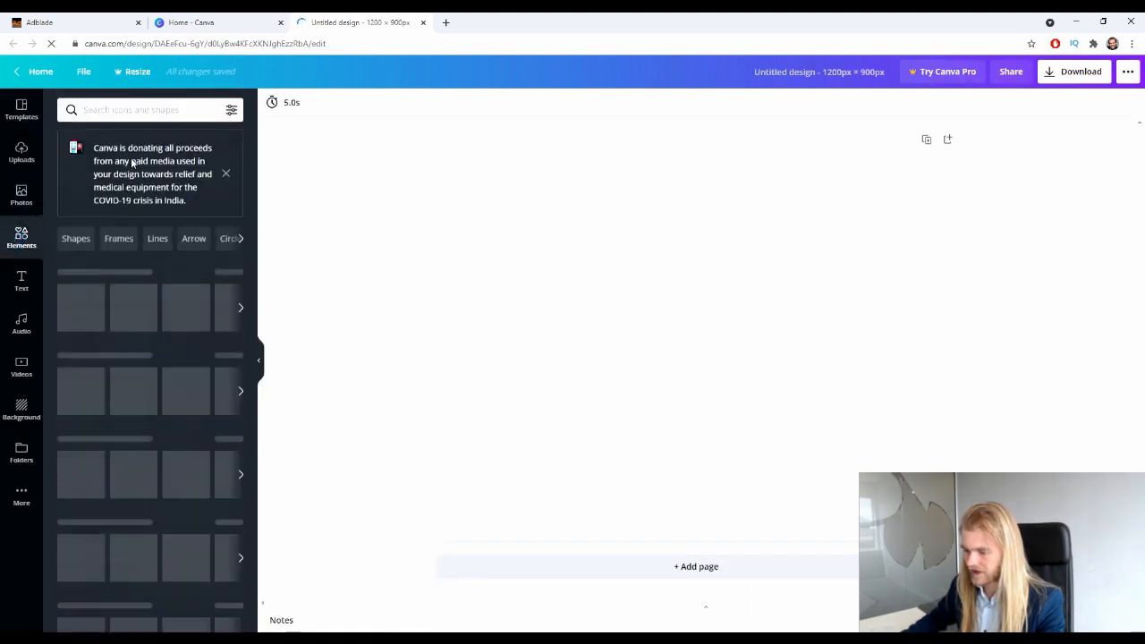
pyautogui.click(32, 202)
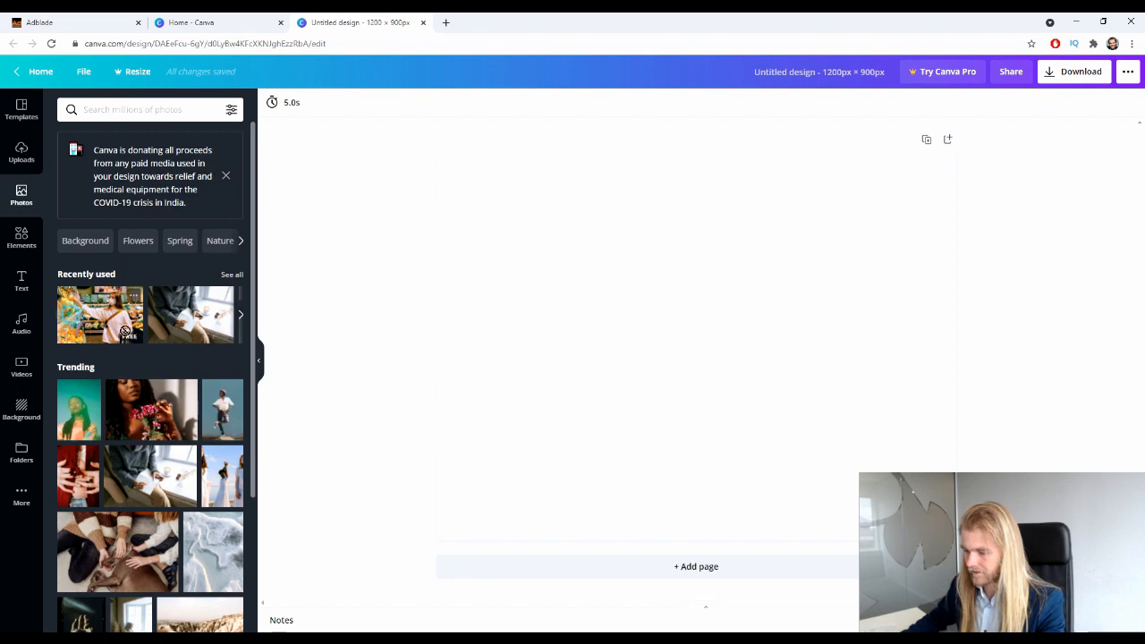
pyautogui.moveTo(125, 331); pyautogui.dragTo(490, 305)
pyautogui.click(1078, 71)
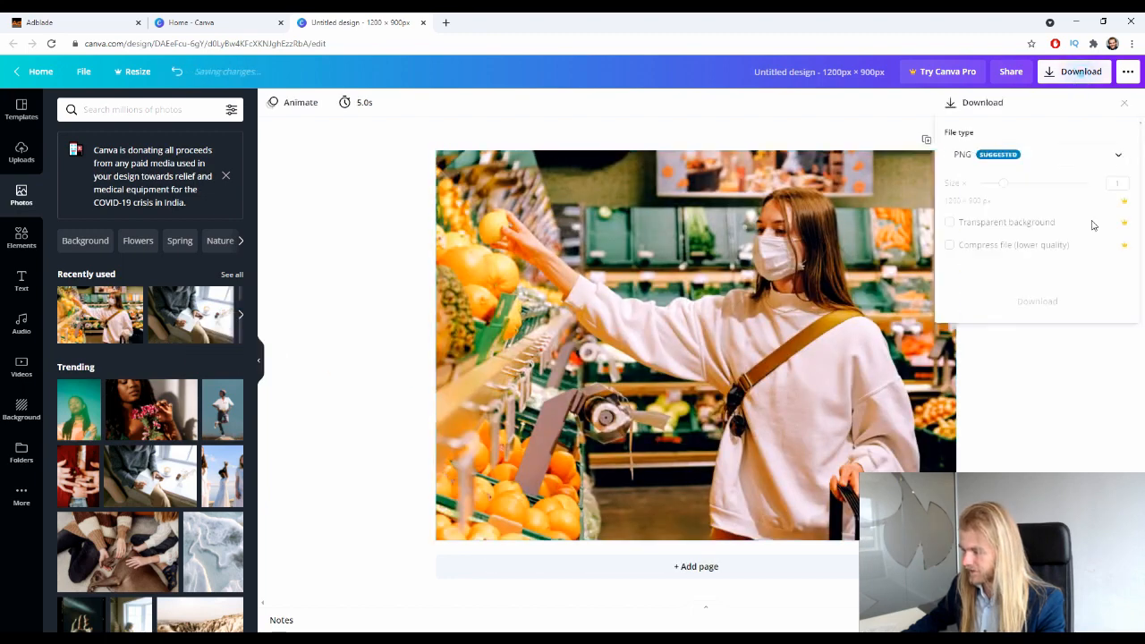
pyautogui.click(1047, 281)
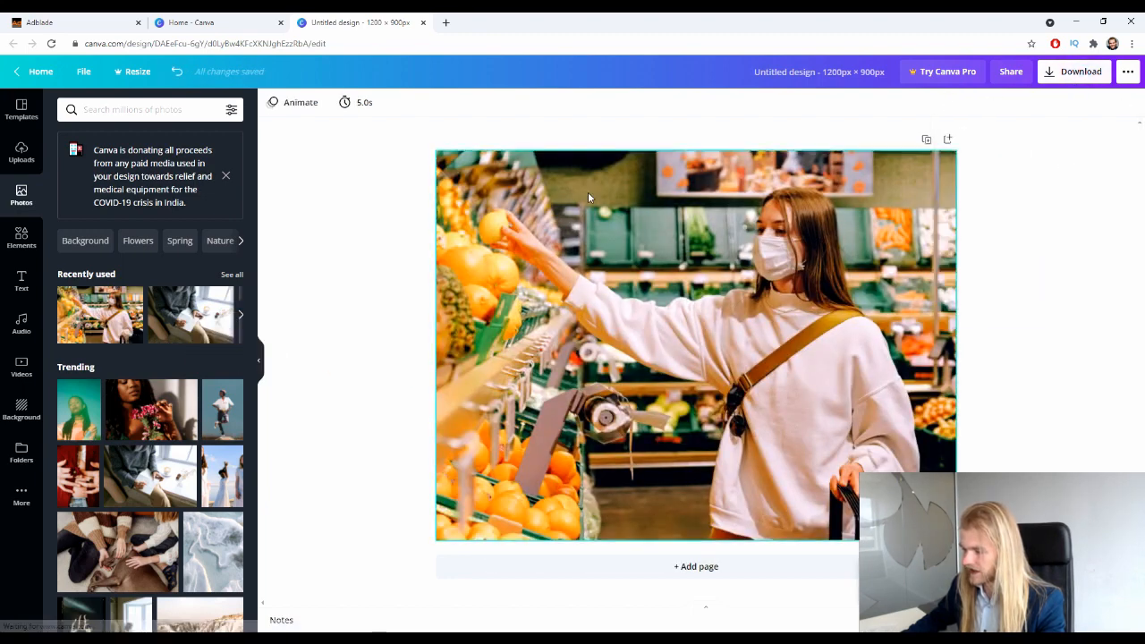
# Return to the Adblade form and check the required dimensions of the small image.
pyautogui.click(63, 22)
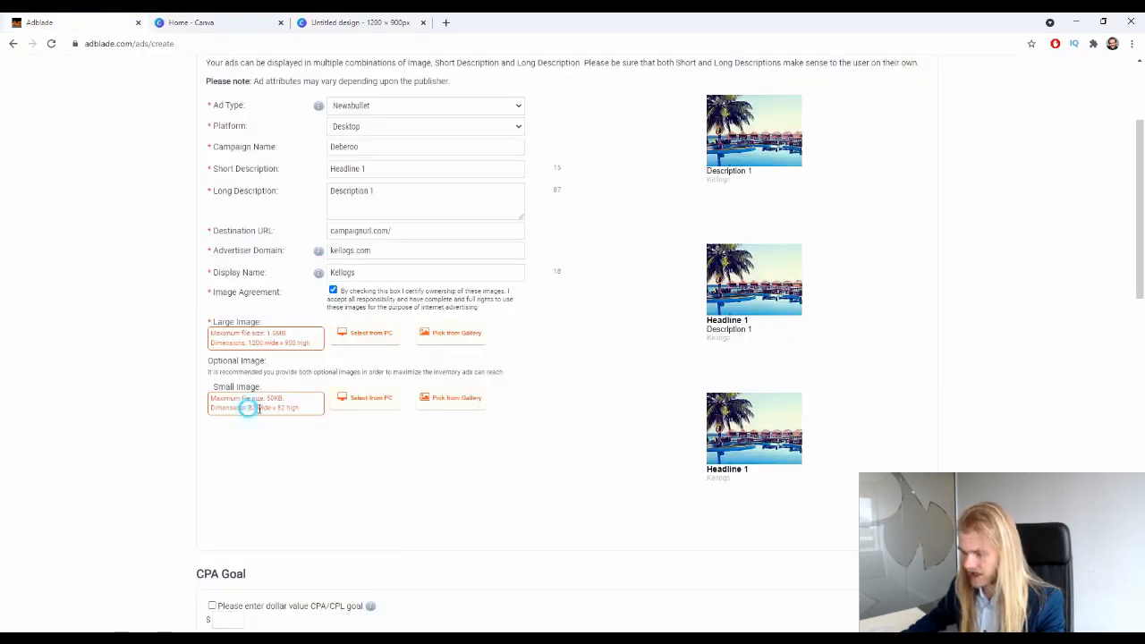
pyautogui.moveTo(249, 408); pyautogui.dragTo(300, 406)
pyautogui.click(287, 369)
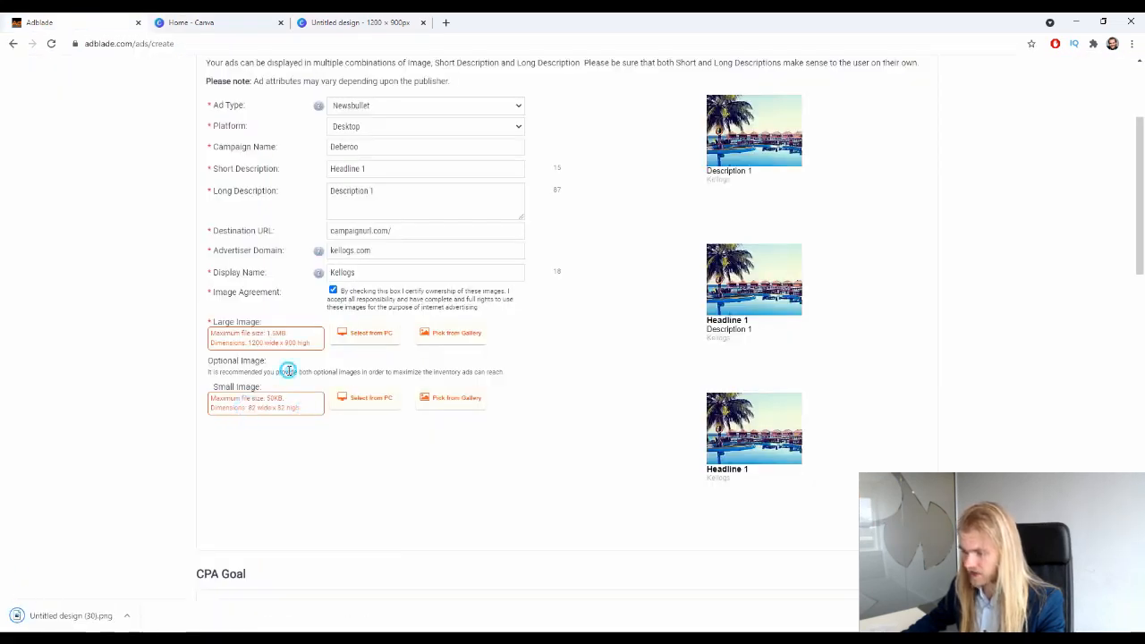
# Dismiss Canva's referral dialog and create another custom-size design for the small image, with a width of 82 px and its own height.
pyautogui.click(338, 19)
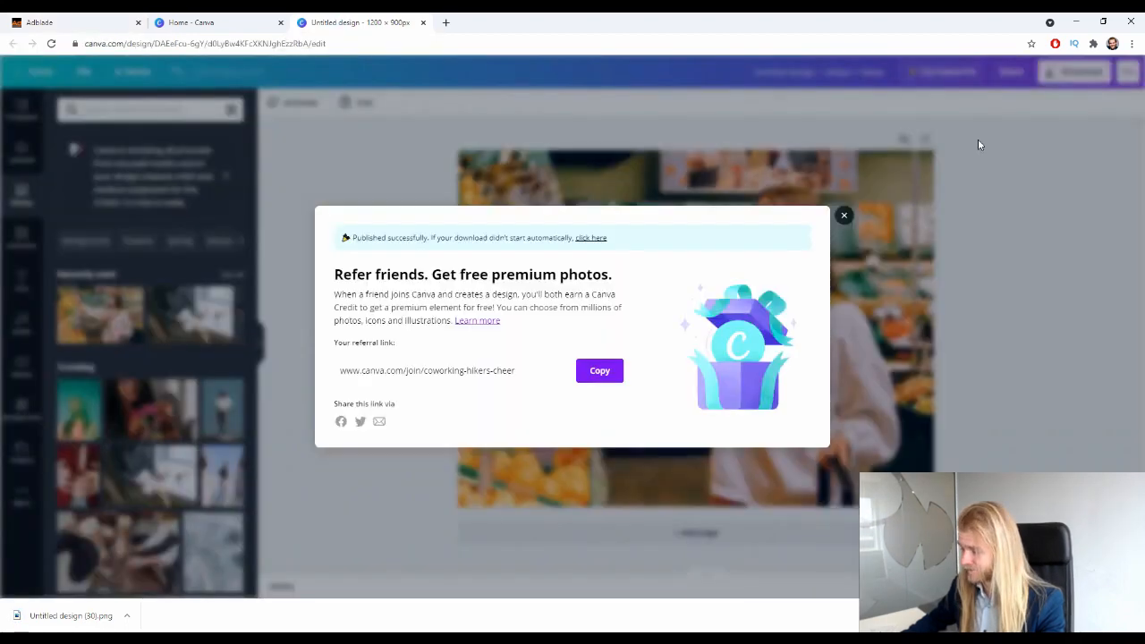
pyautogui.click(843, 220)
pyautogui.click(219, 22)
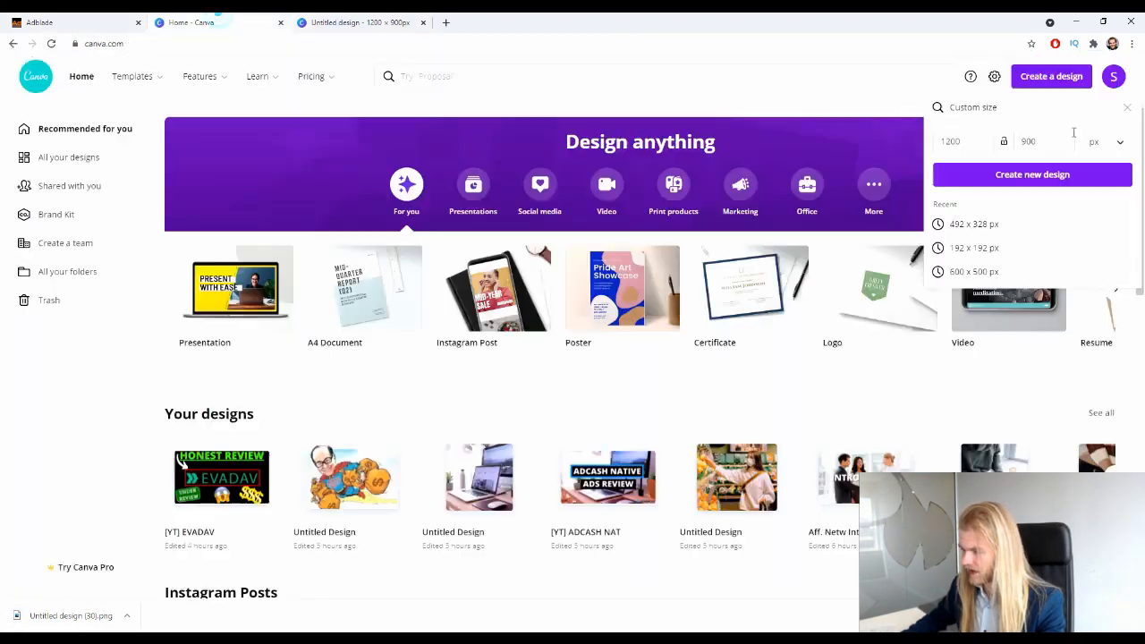
pyautogui.moveTo(972, 141); pyautogui.dragTo(791, 144)
pyautogui.press('super+space')
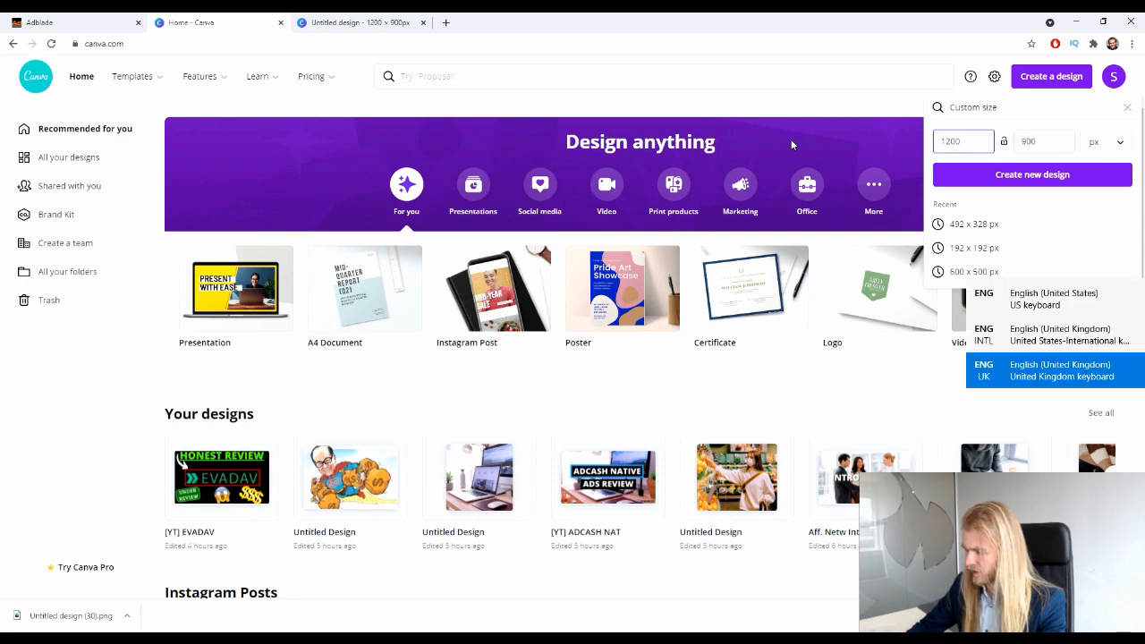
pyautogui.hotkey('ctrl', 'a')
pyautogui.write('82')
pyautogui.press('Tab')
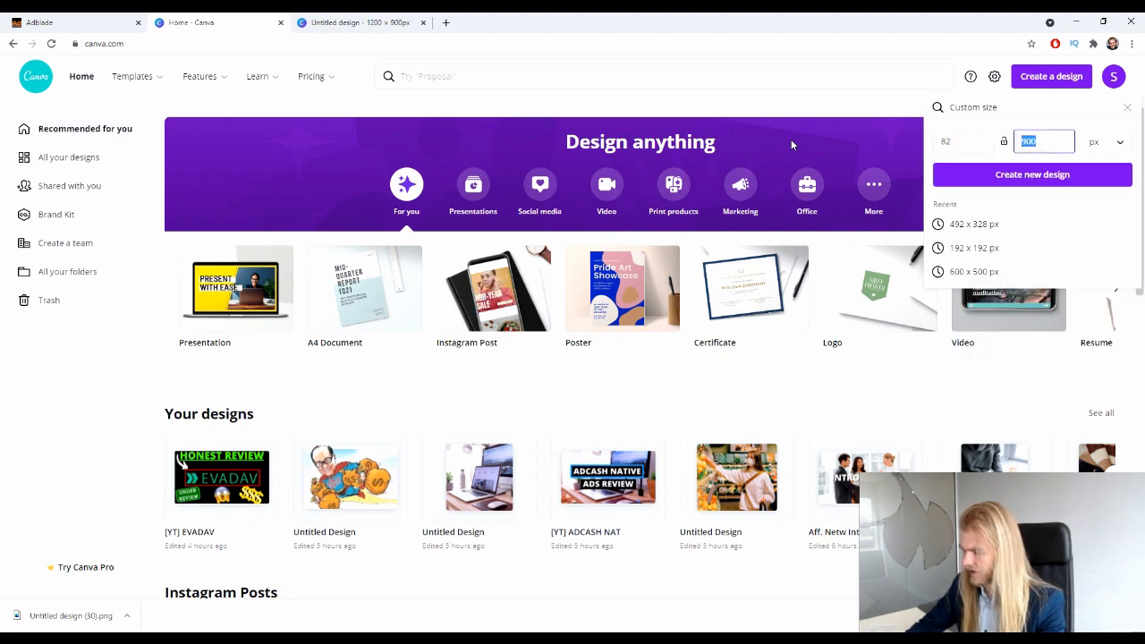
pyautogui.write('812')
pyautogui.press('Return')
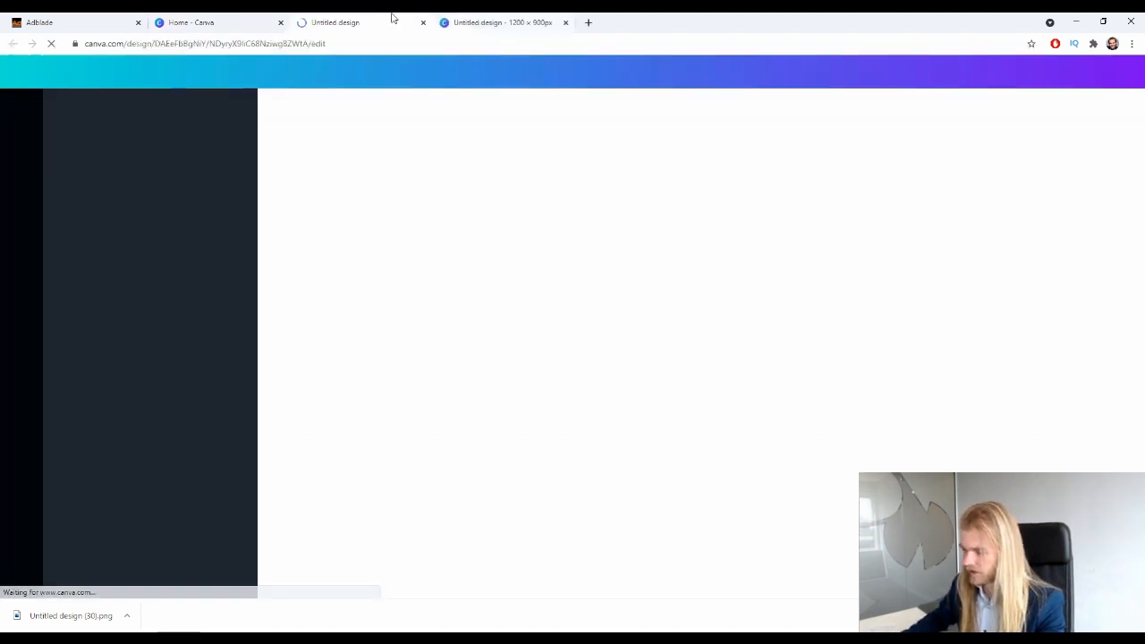
# Close the wrongly sized small-image design and create a new custom-size design of 82 x 82 px.
pyautogui.click(423, 22)
pyautogui.click(1029, 143)
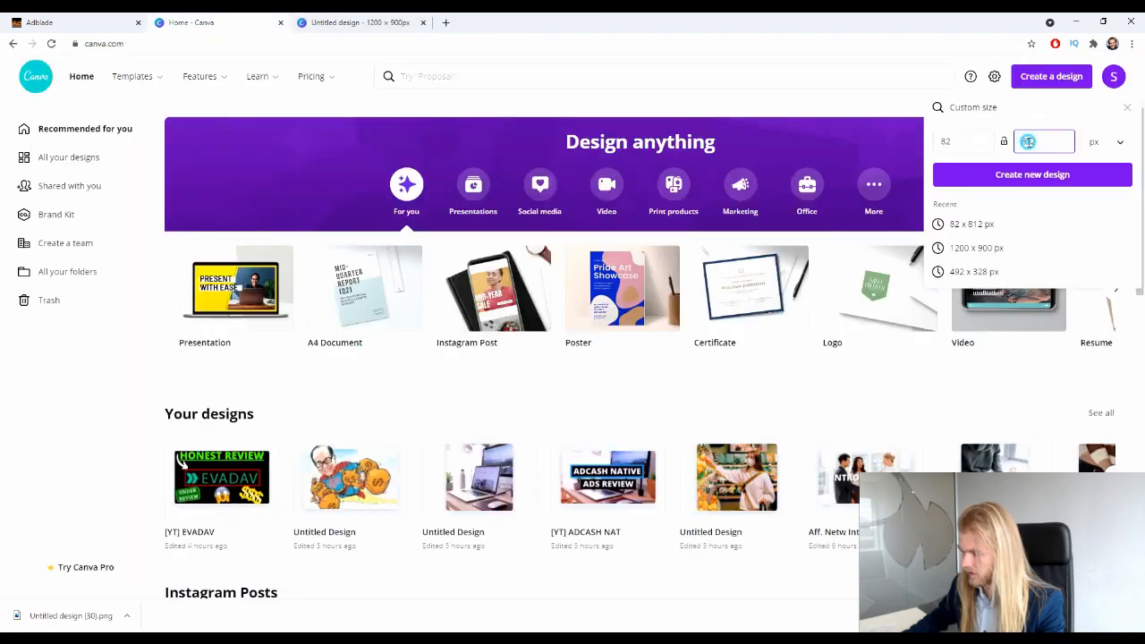
pyautogui.press('BackSpace')
pyautogui.press('Return')
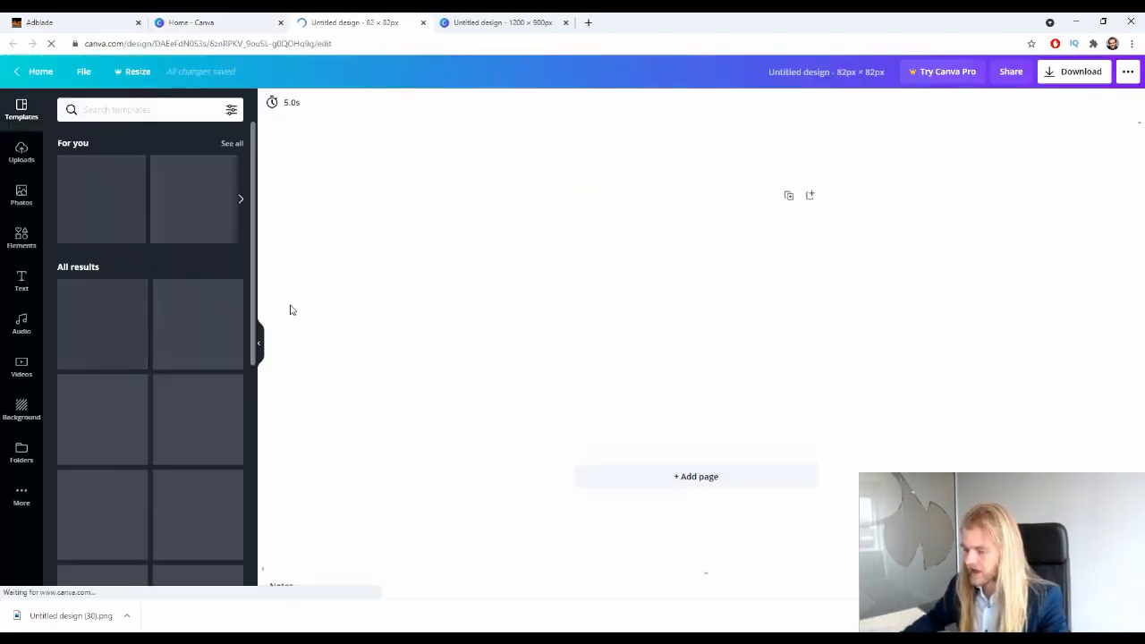
# Fill the 82 x 82 px design with the recently used photo of the woman picking oranges and download it as a PNG.
pyautogui.click(22, 195)
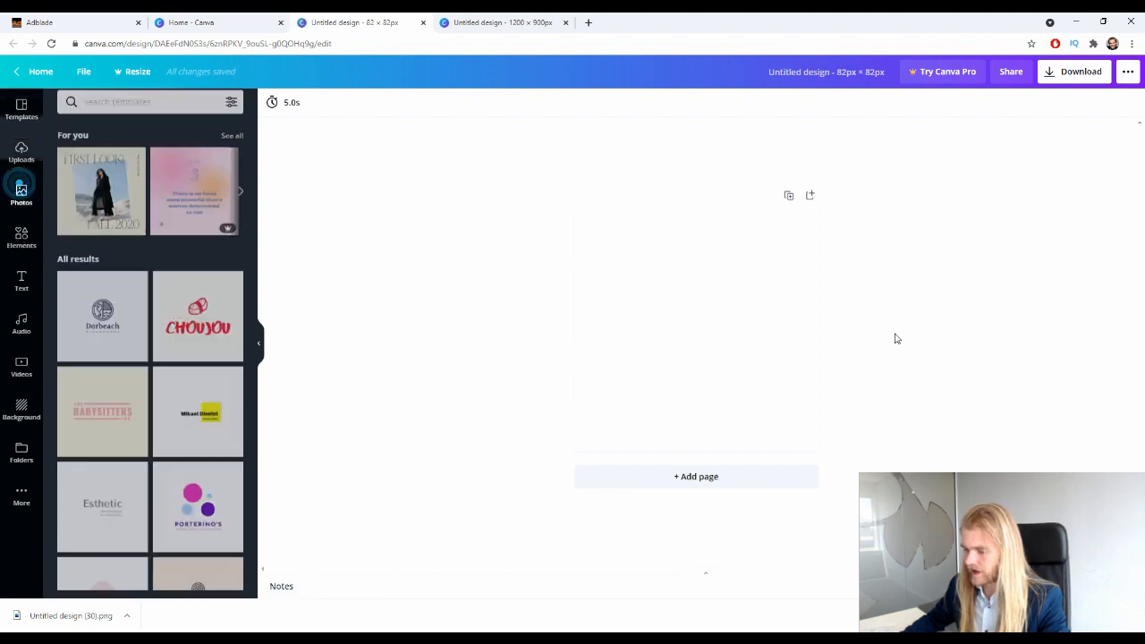
pyautogui.moveTo(112, 313); pyautogui.dragTo(591, 331)
pyautogui.click(1071, 77)
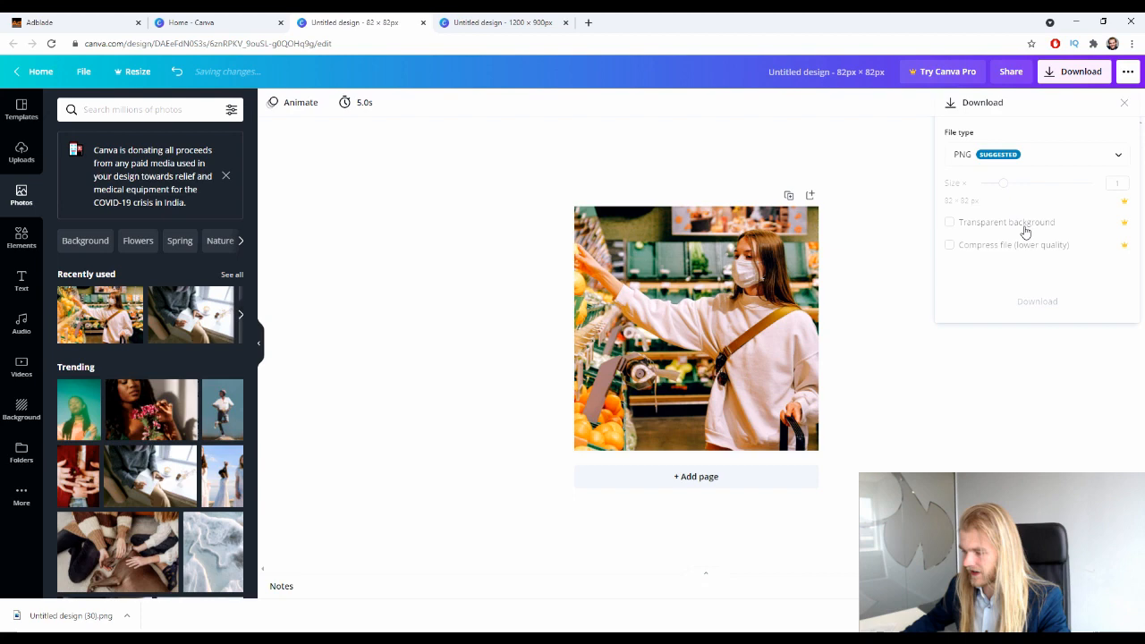
pyautogui.click(1045, 274)
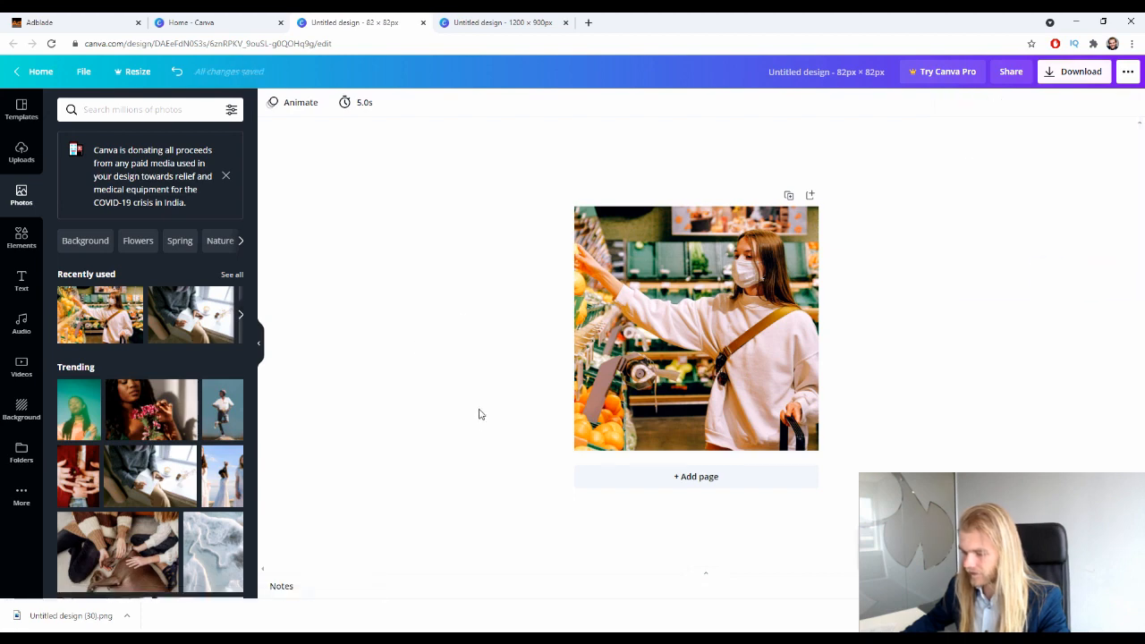
# Switch to the Adblade form, close the stray image preview and try to upload Untitled design (30).png from the PC as the large image.
pyautogui.click(63, 21)
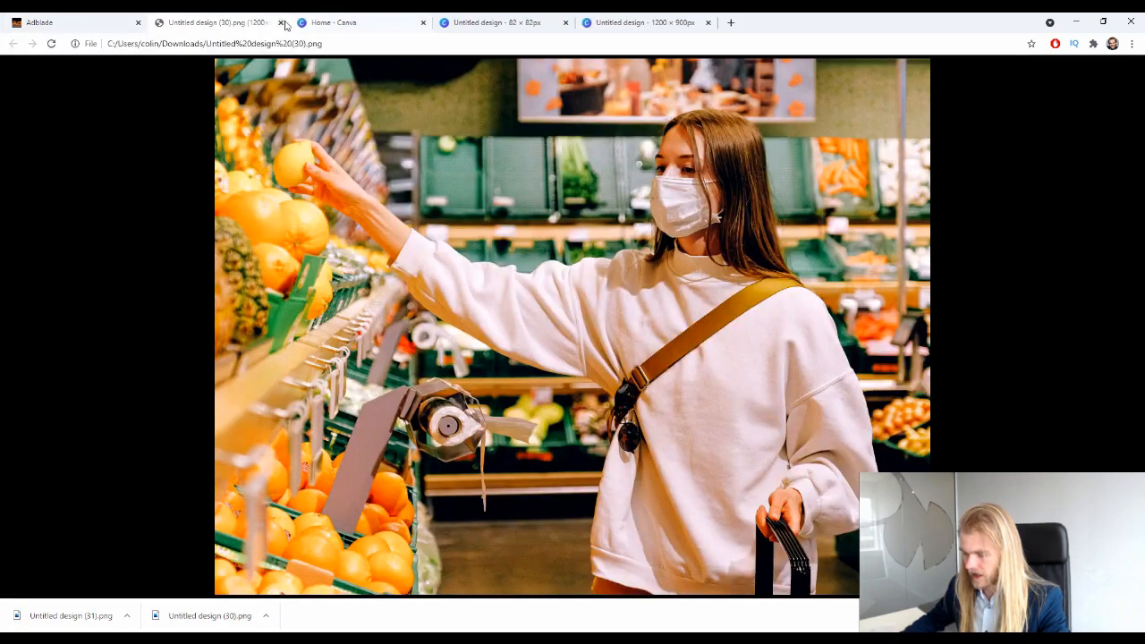
pyautogui.click(281, 23)
pyautogui.click(362, 335)
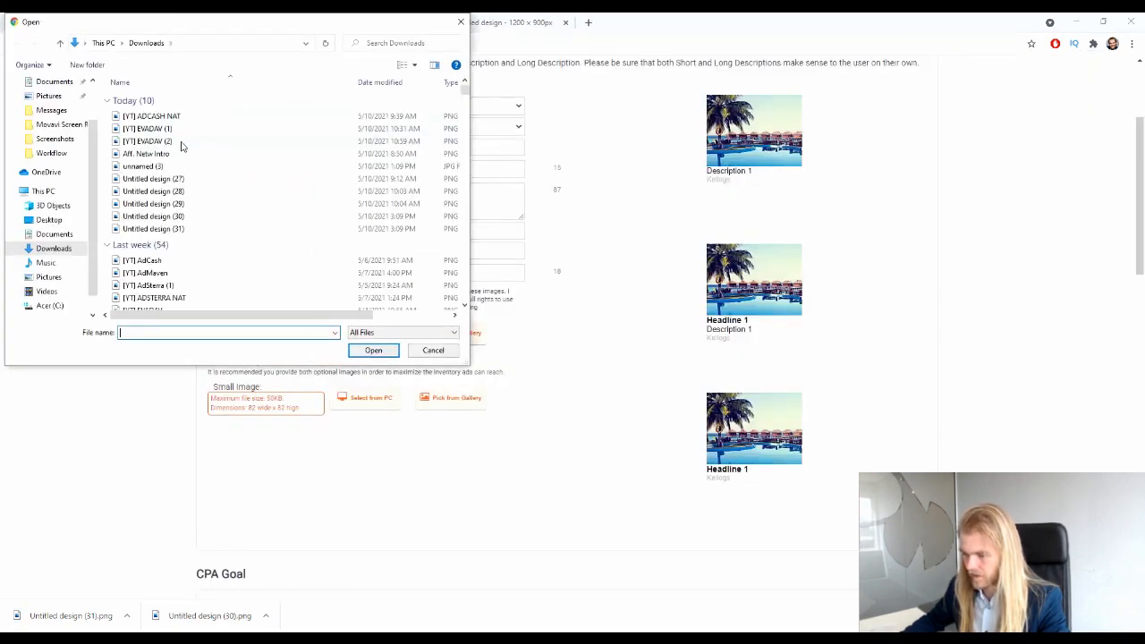
pyautogui.click(202, 216)
pyautogui.click(368, 350)
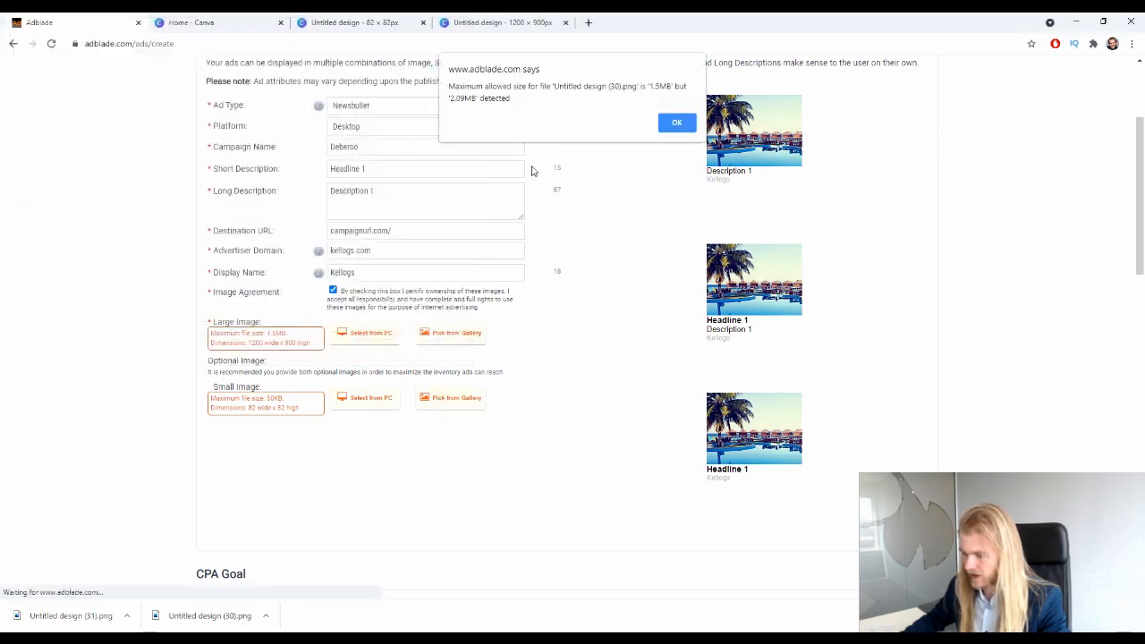
pyautogui.moveTo(449, 87); pyautogui.dragTo(599, 93)
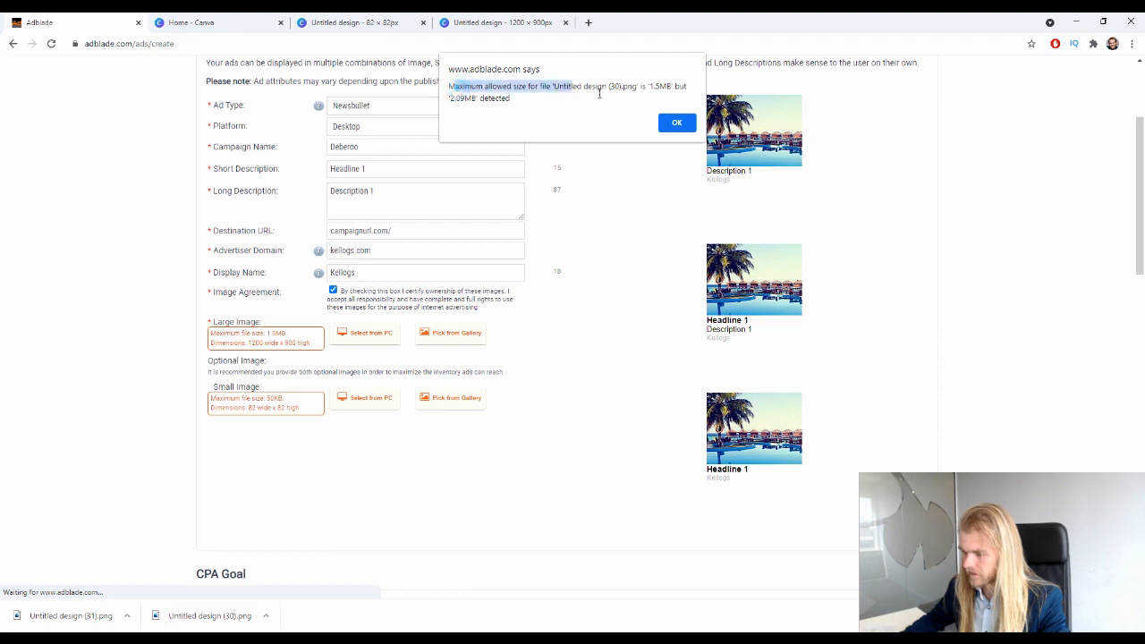
pyautogui.click(658, 86)
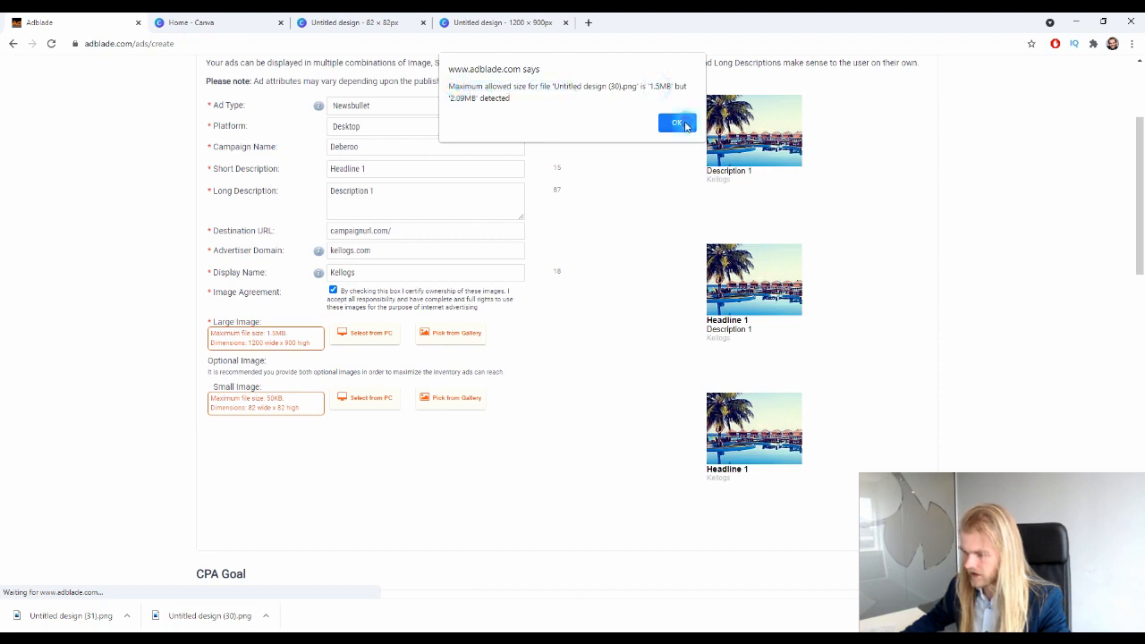
pyautogui.click(677, 123)
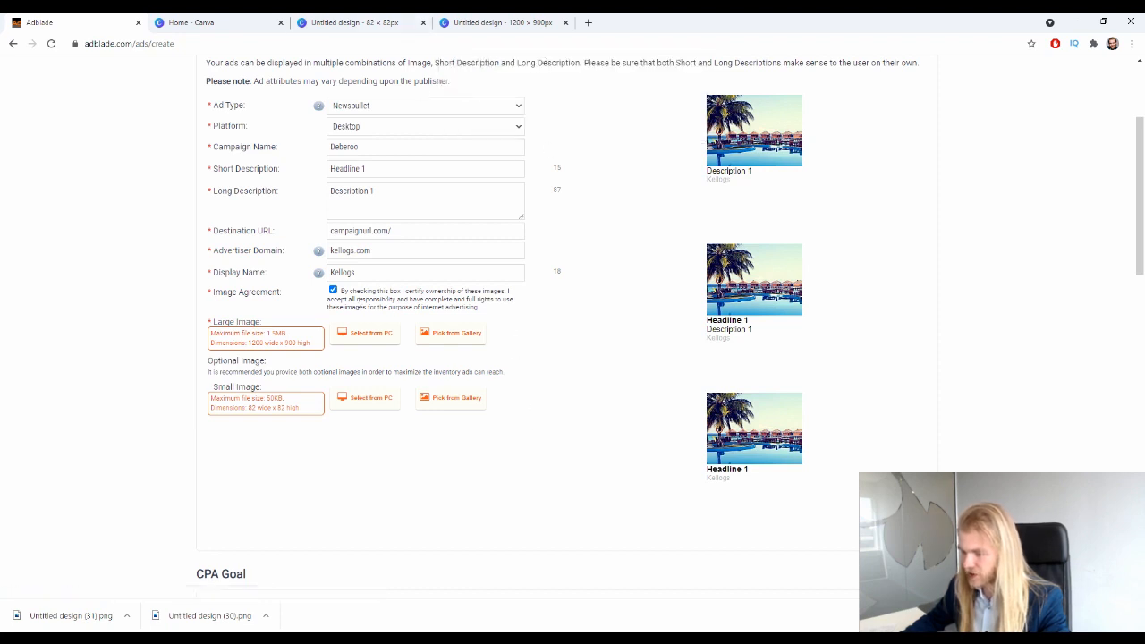
# Try to pick the large image from the Adblade gallery, then close the gallery.
pyautogui.click(451, 333)
pyautogui.scroll(-1, 471, 333)
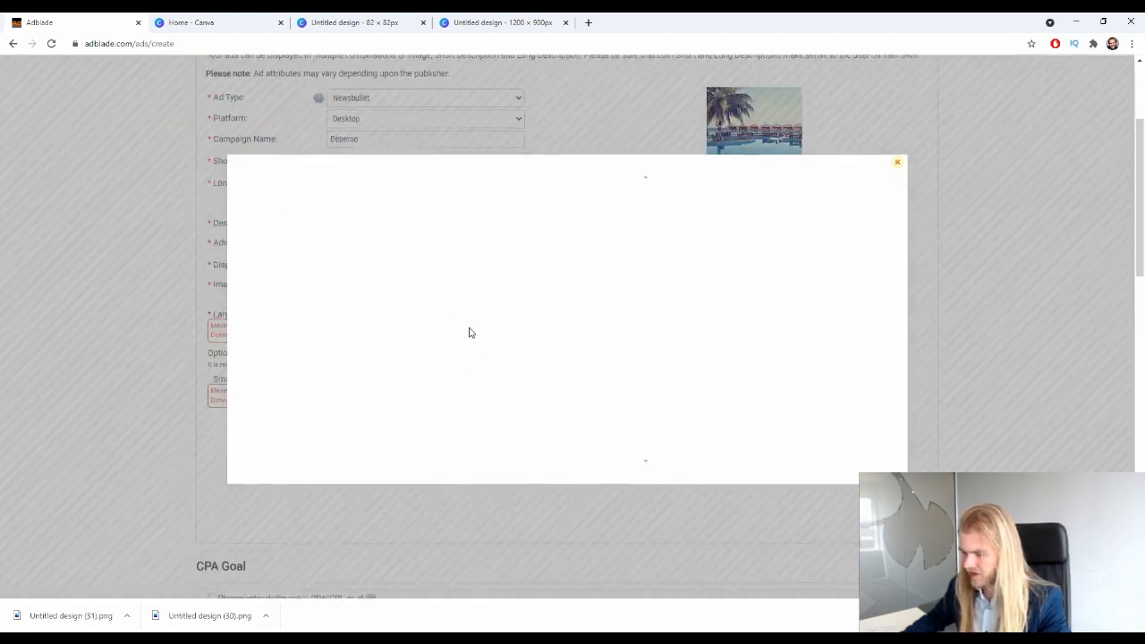
pyautogui.scroll(1, 470, 333)
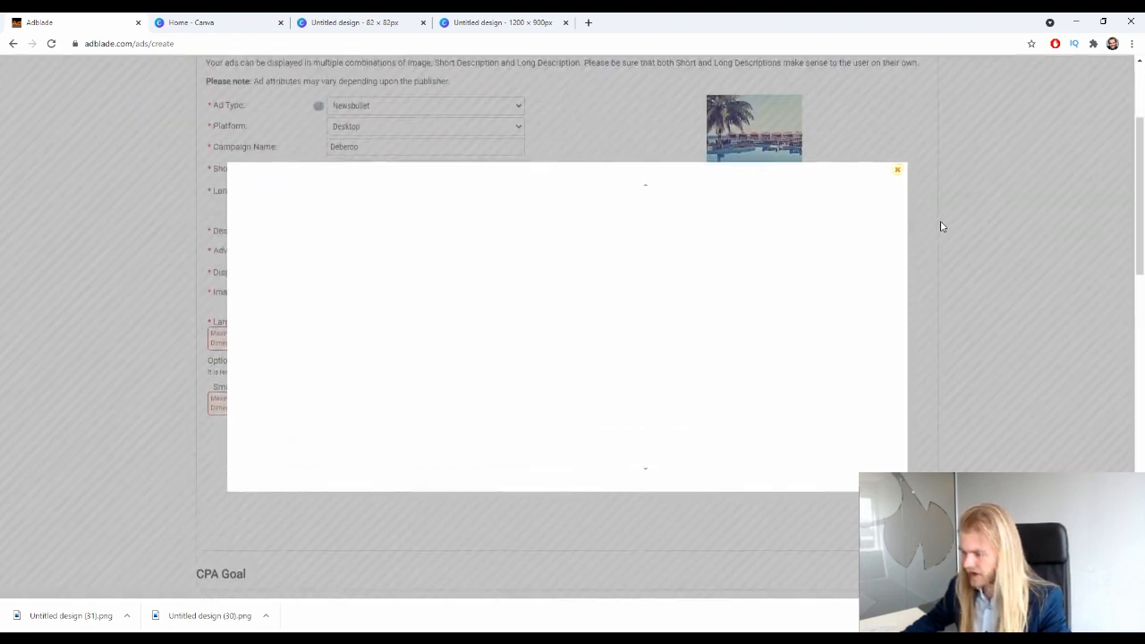
pyautogui.click(897, 171)
pyautogui.click(473, 338)
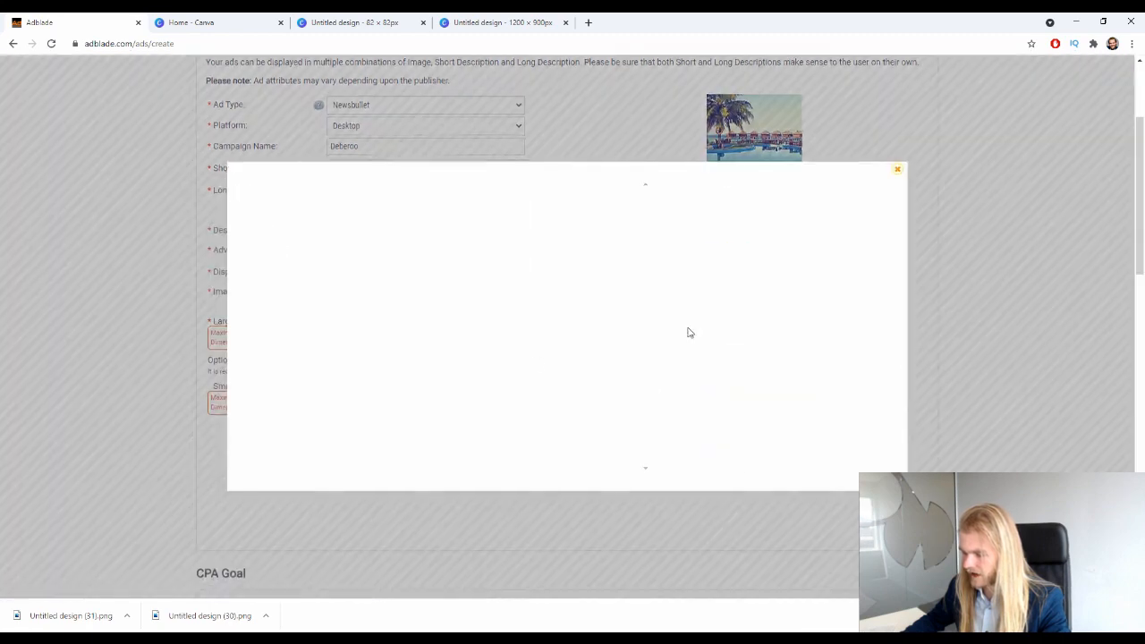
pyautogui.scroll(-1, 690, 332)
pyautogui.click(662, 131)
pyautogui.click(657, 128)
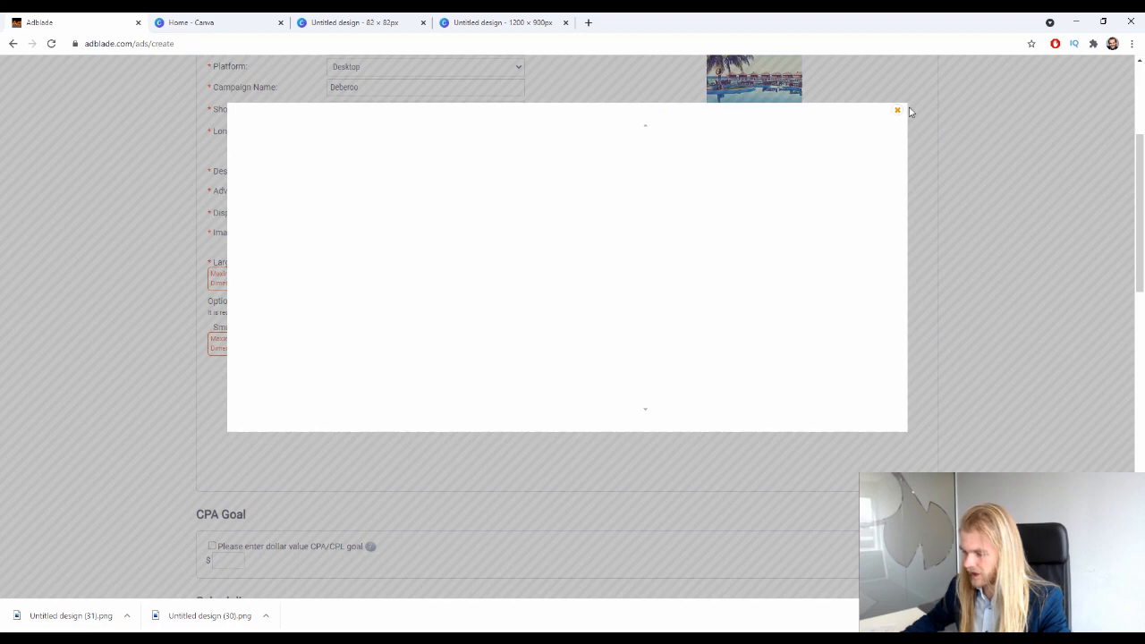
pyautogui.click(898, 110)
# Upload Untitled design (31).png from the PC as the ad's small image.
pyautogui.scroll(3, 669, 241)
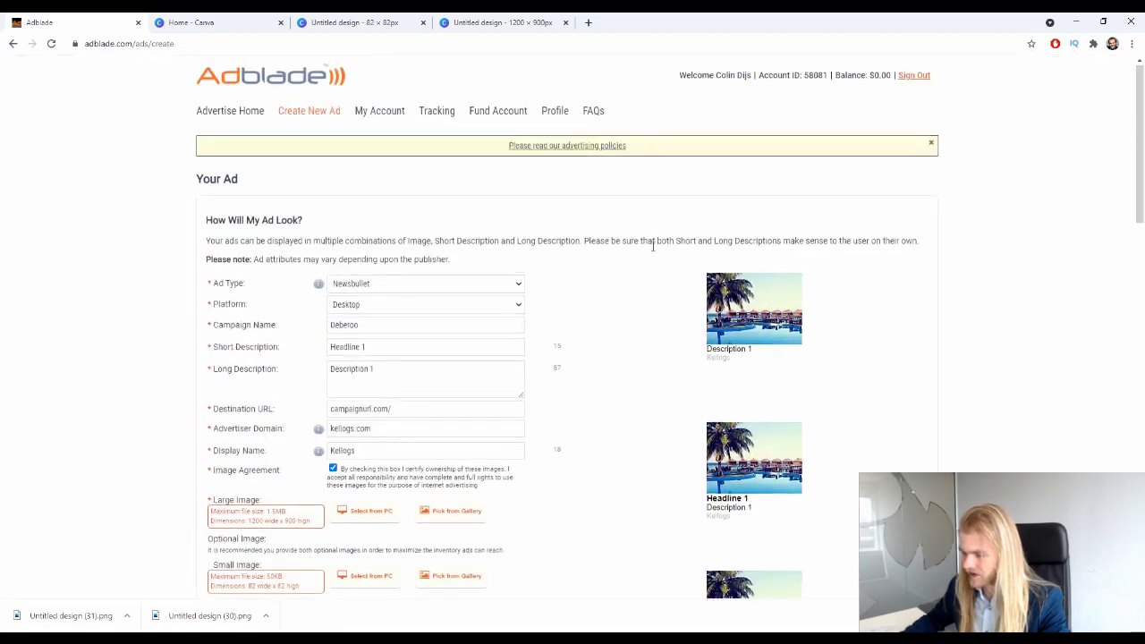
pyautogui.scroll(-5, 650, 252)
pyautogui.scroll(4, 430, 356)
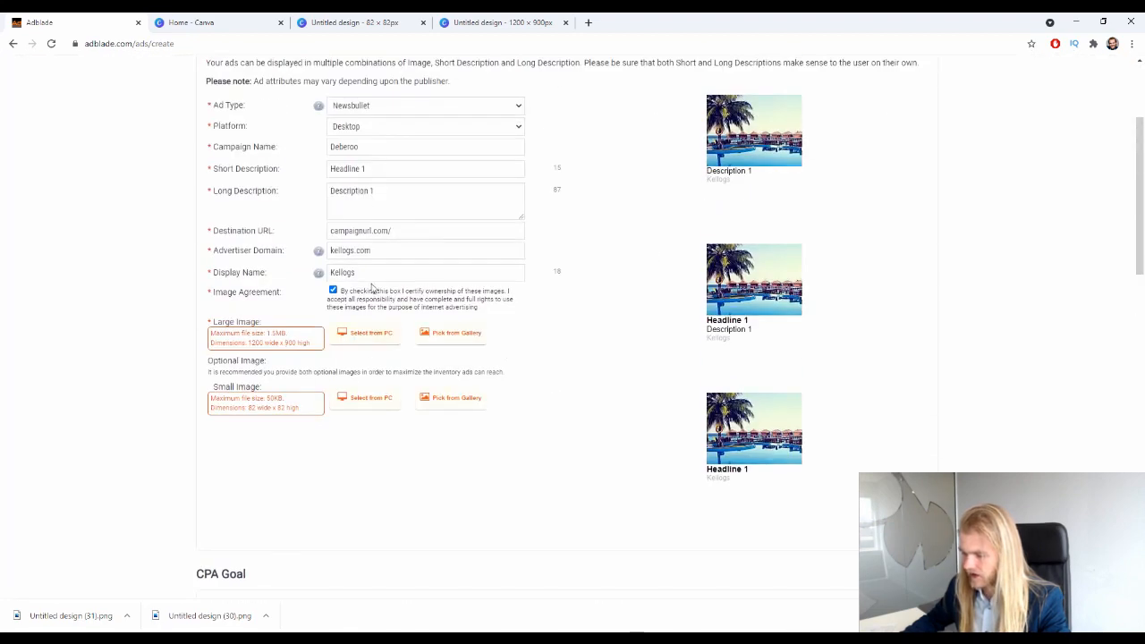
pyautogui.click(349, 393)
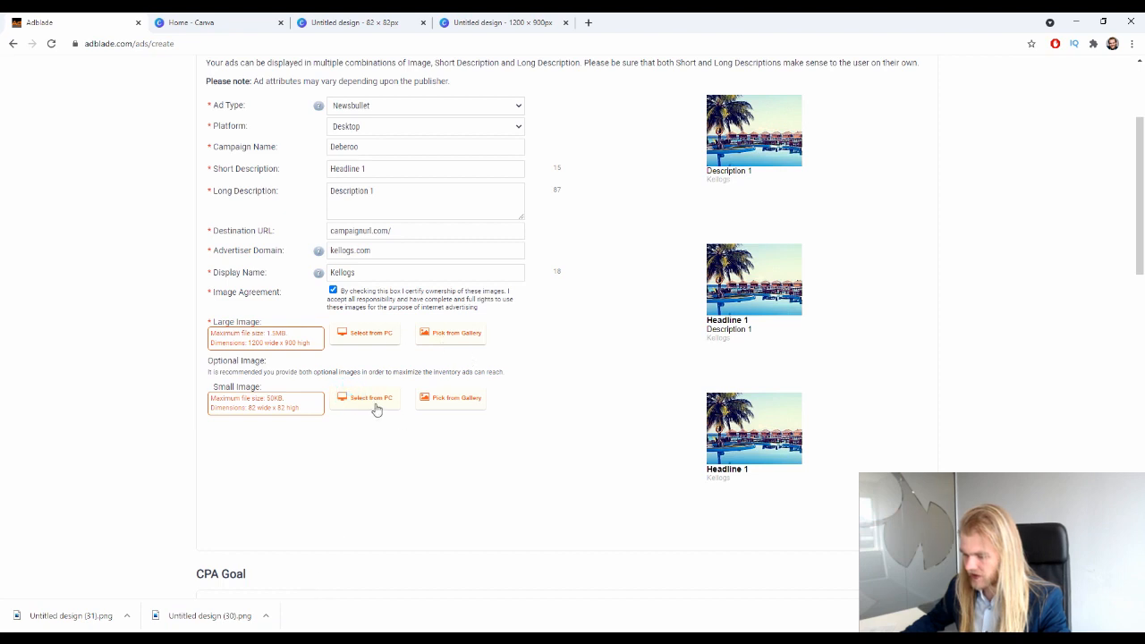
pyautogui.click(376, 407)
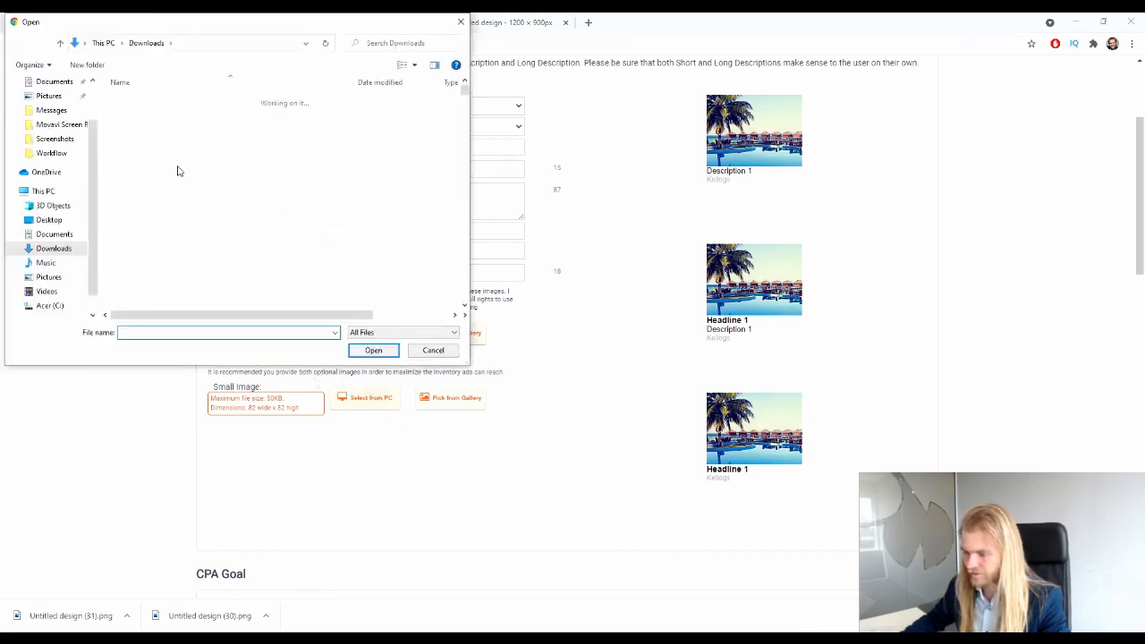
pyautogui.click(179, 229)
pyautogui.click(373, 349)
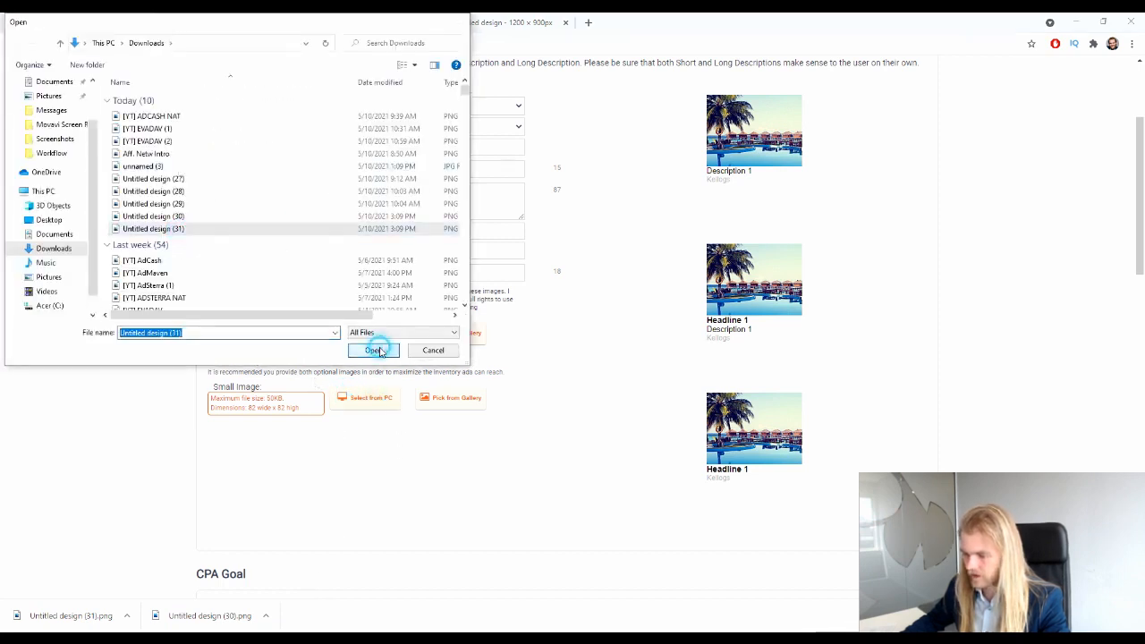
# Try twice more to upload Untitled design (30).png from the PC as the large image.
pyautogui.scroll(1, 367, 408)
pyautogui.click(366, 393)
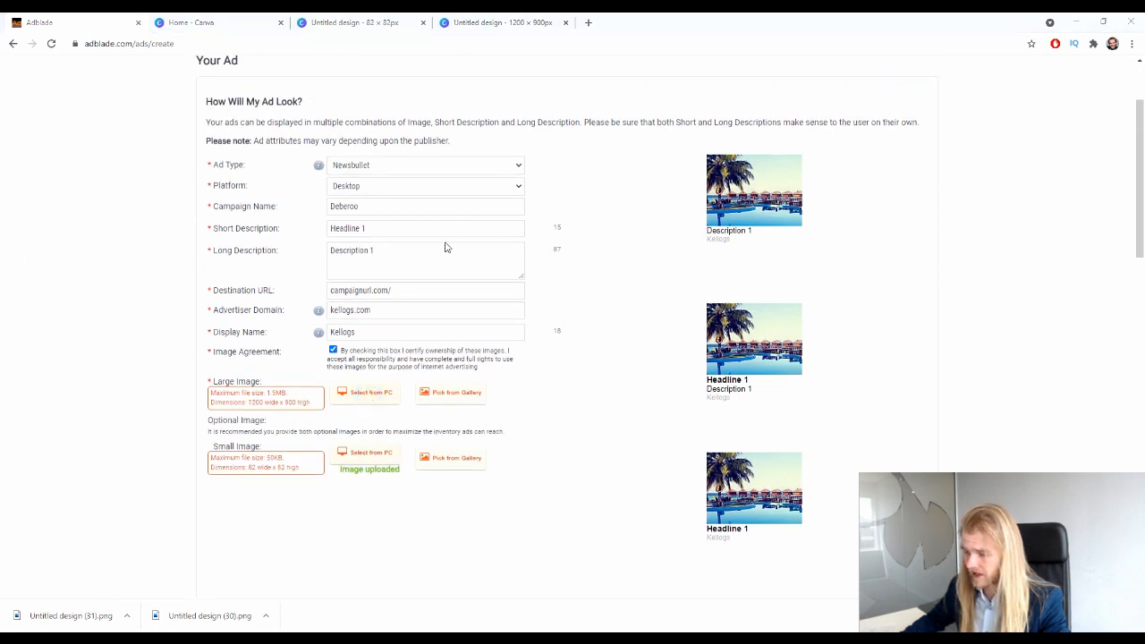
pyautogui.click(184, 217)
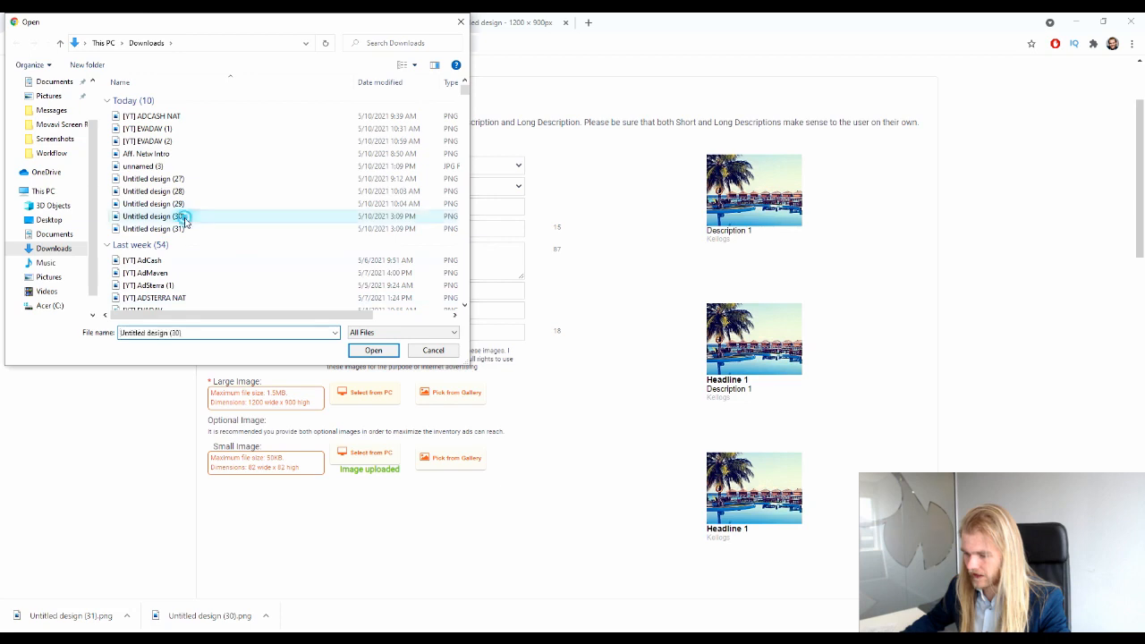
pyautogui.click(372, 350)
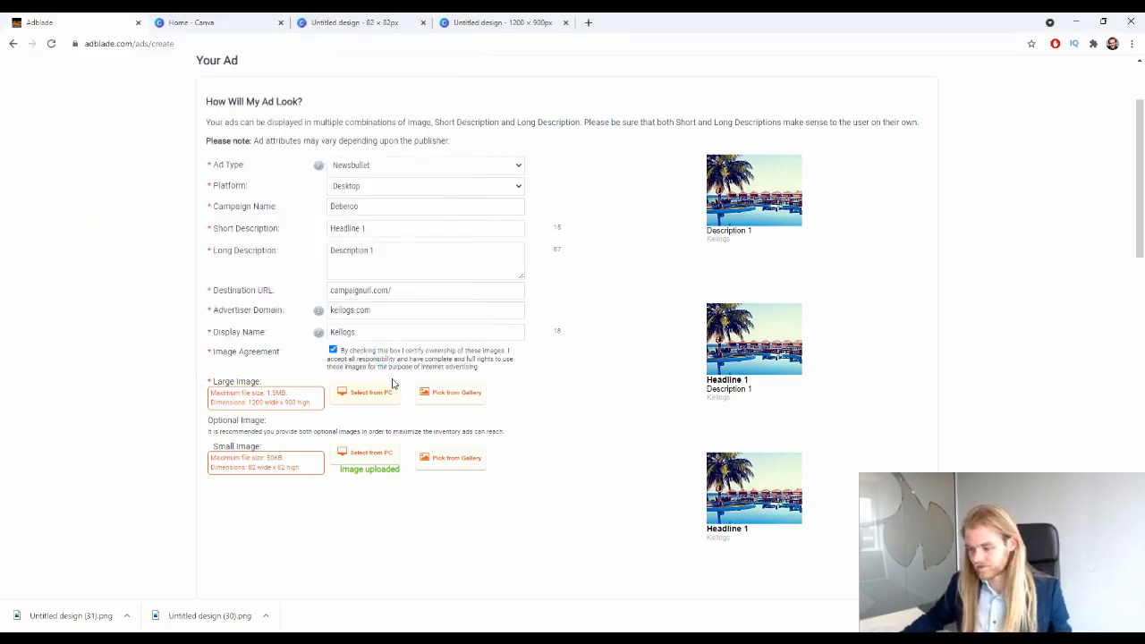
pyautogui.click(383, 397)
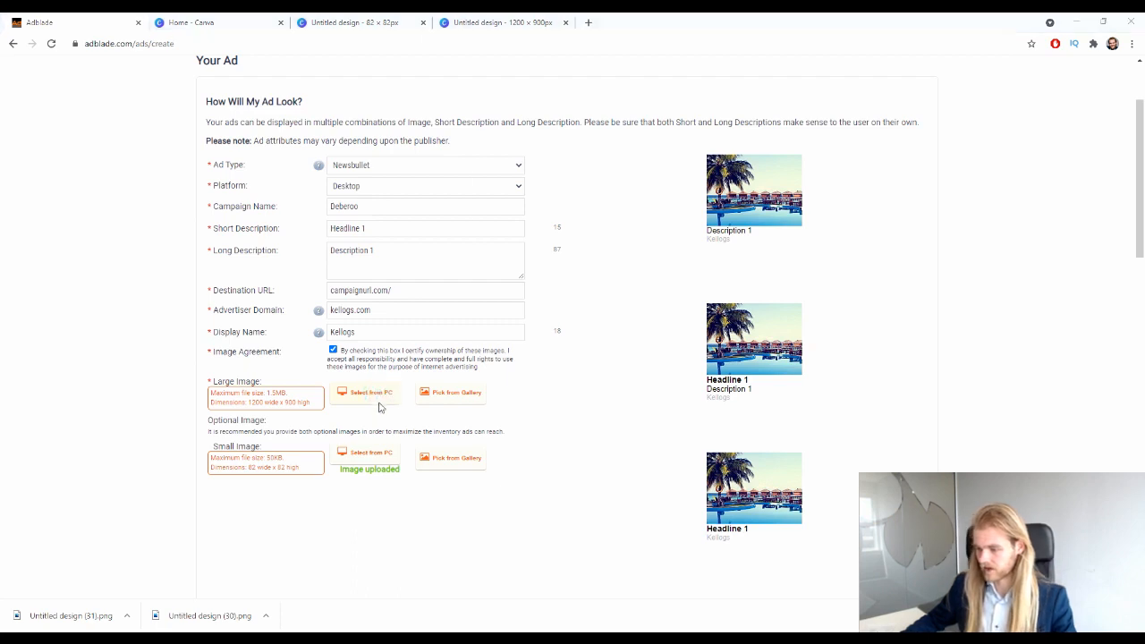
pyautogui.click(167, 219)
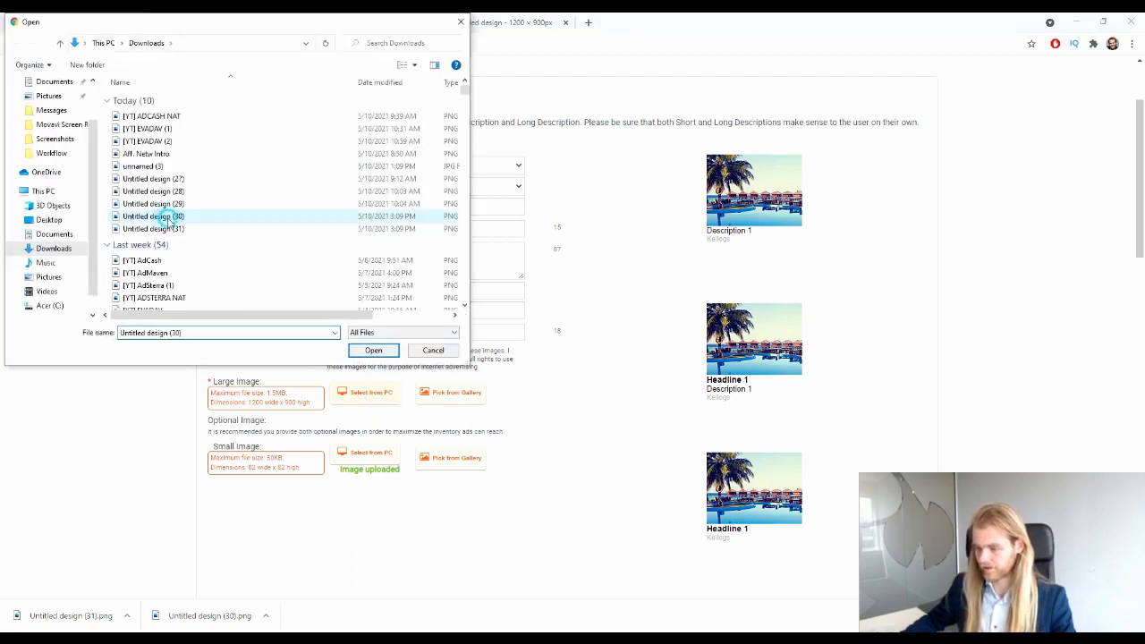
pyautogui.click(374, 349)
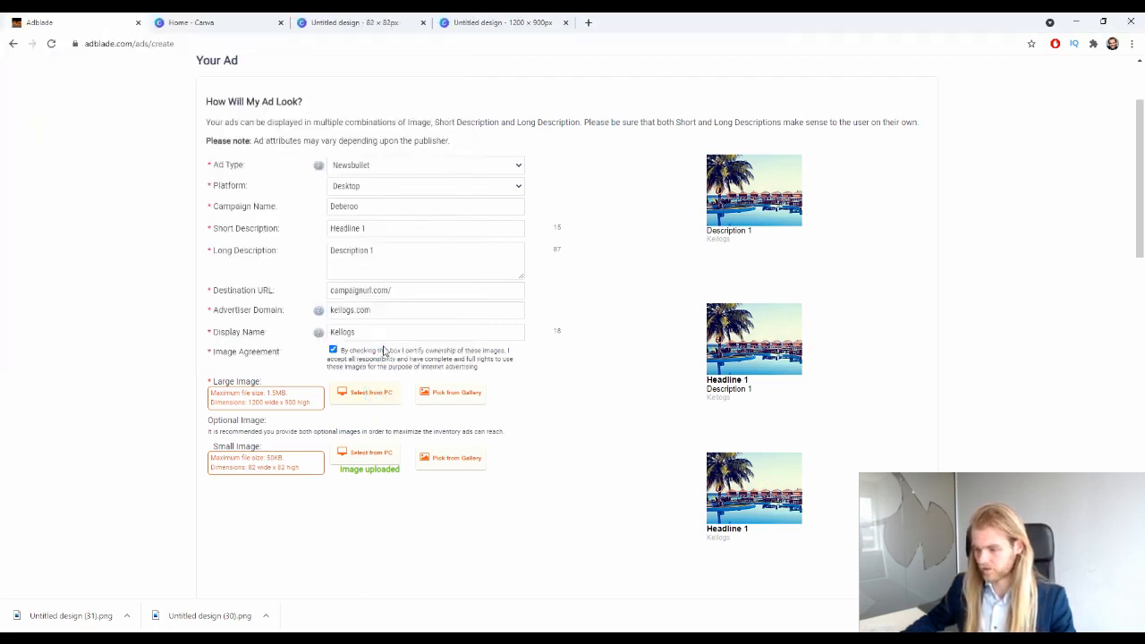
# Check the large image's gallery option and its file size and dimension requirements.
pyautogui.scroll(-1, 385, 362)
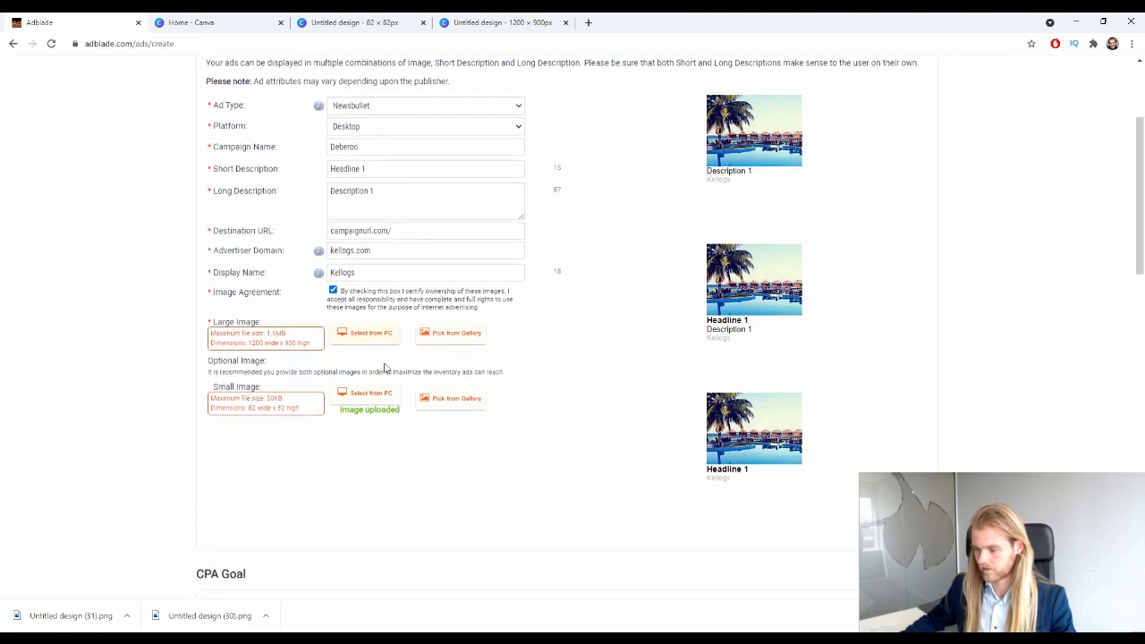
pyautogui.click(456, 333)
pyautogui.click(897, 170)
pyautogui.scroll(-4, 546, 388)
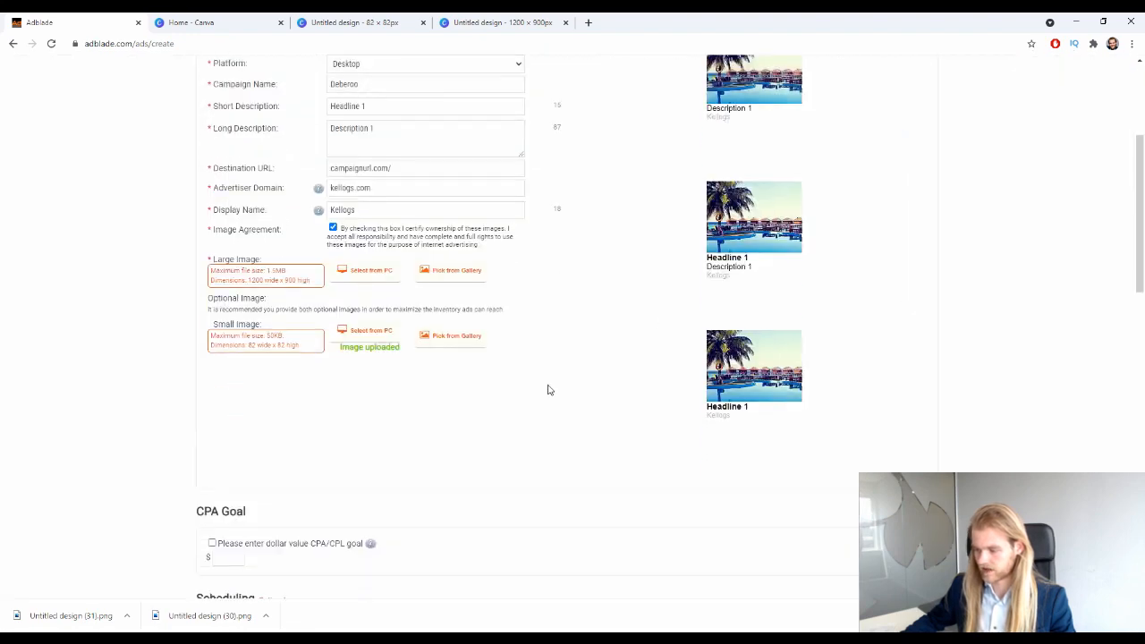
pyautogui.scroll(3, 547, 378)
pyautogui.scroll(-3, 567, 325)
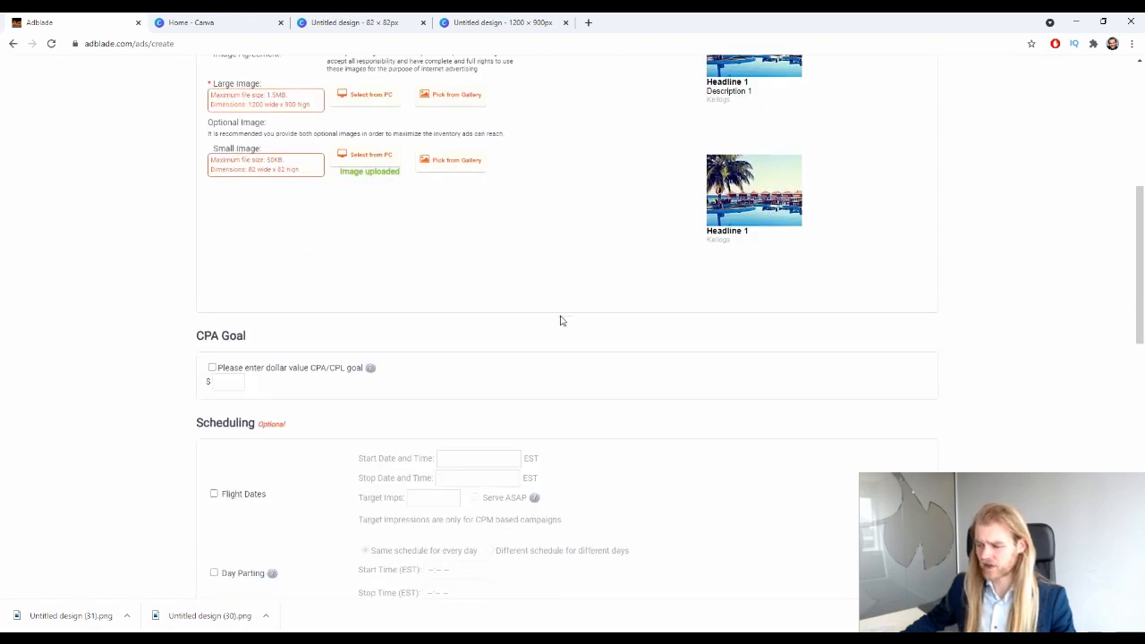
pyautogui.scroll(2, 560, 319)
pyautogui.moveTo(252, 220); pyautogui.dragTo(293, 218)
pyautogui.click(306, 220)
pyautogui.click(292, 226)
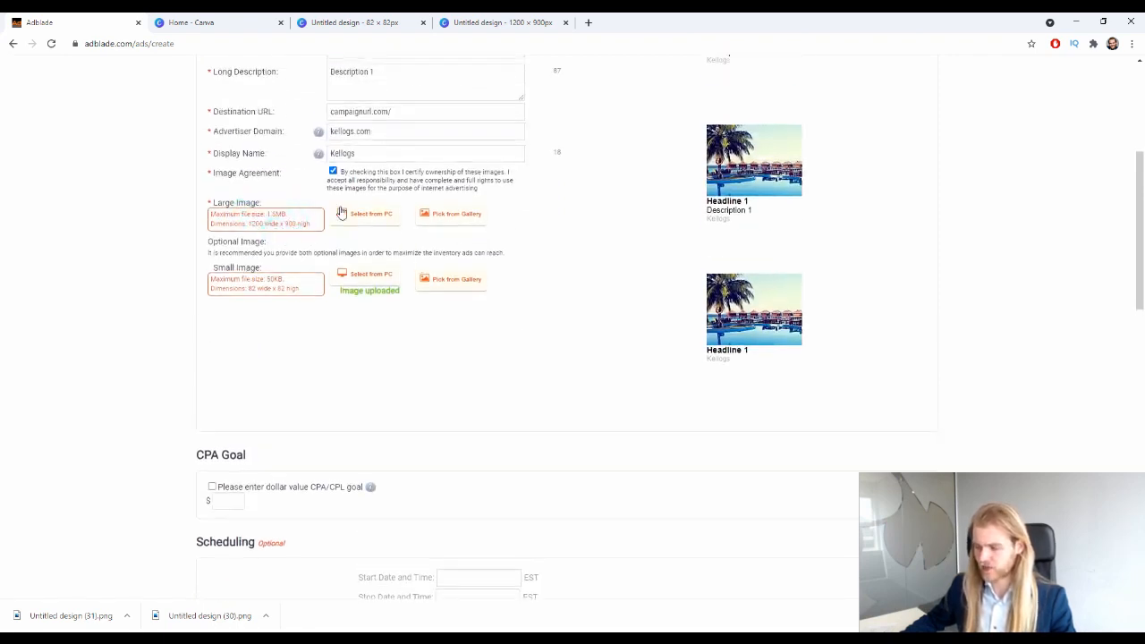
# Cancel the file selection for the large image, dismiss the alert and retry the upload with Untitled design (30).png.
pyautogui.click(344, 213)
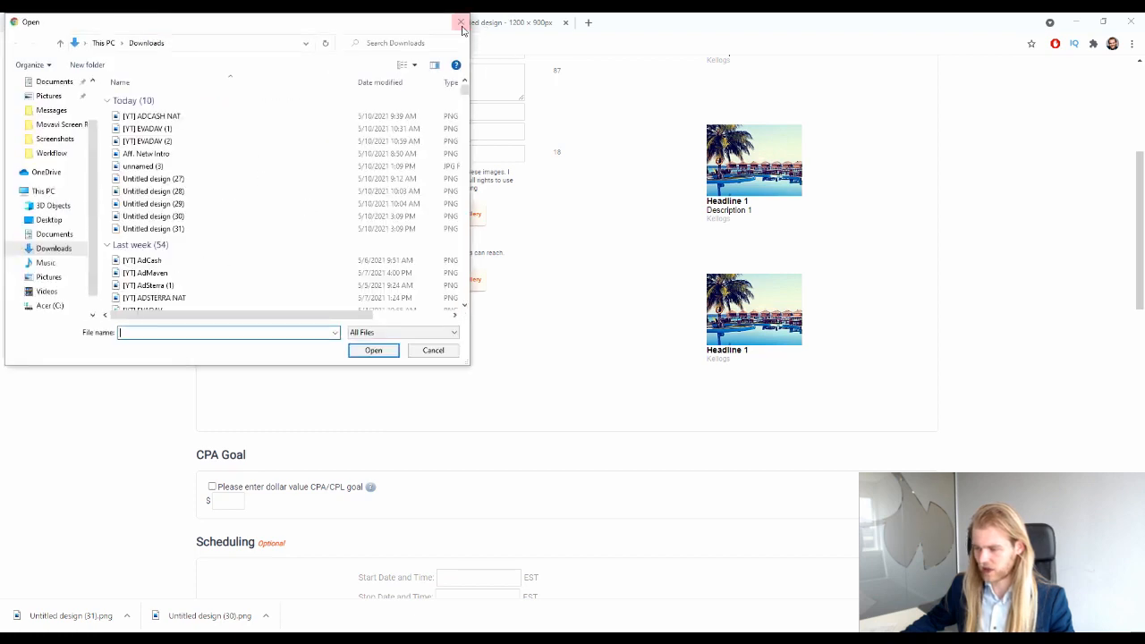
pyautogui.click(461, 22)
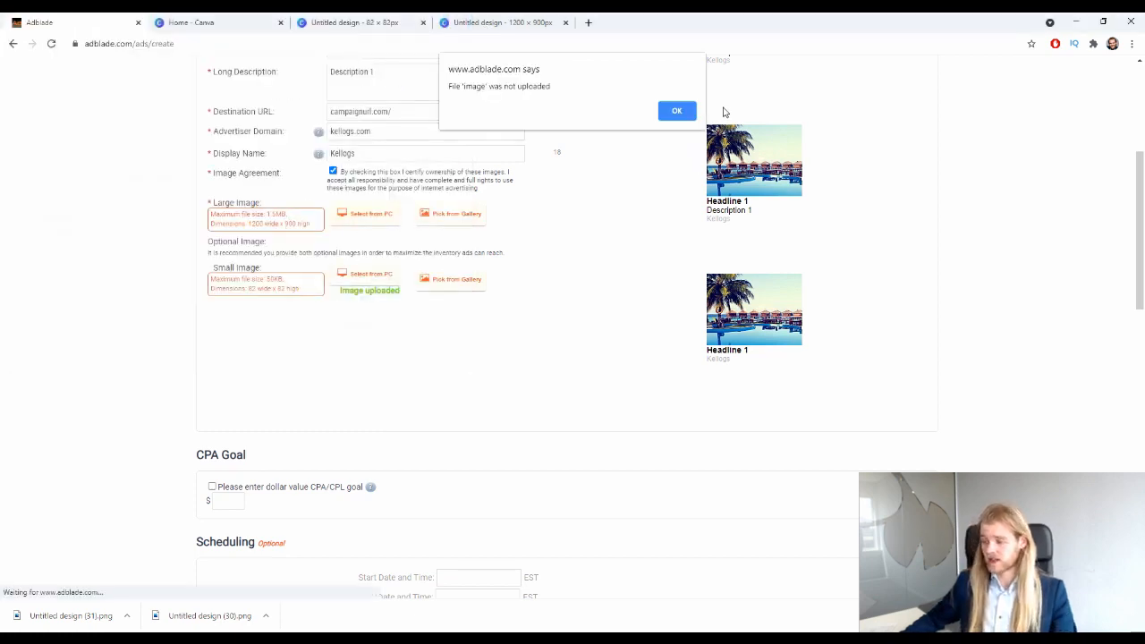
pyautogui.click(676, 110)
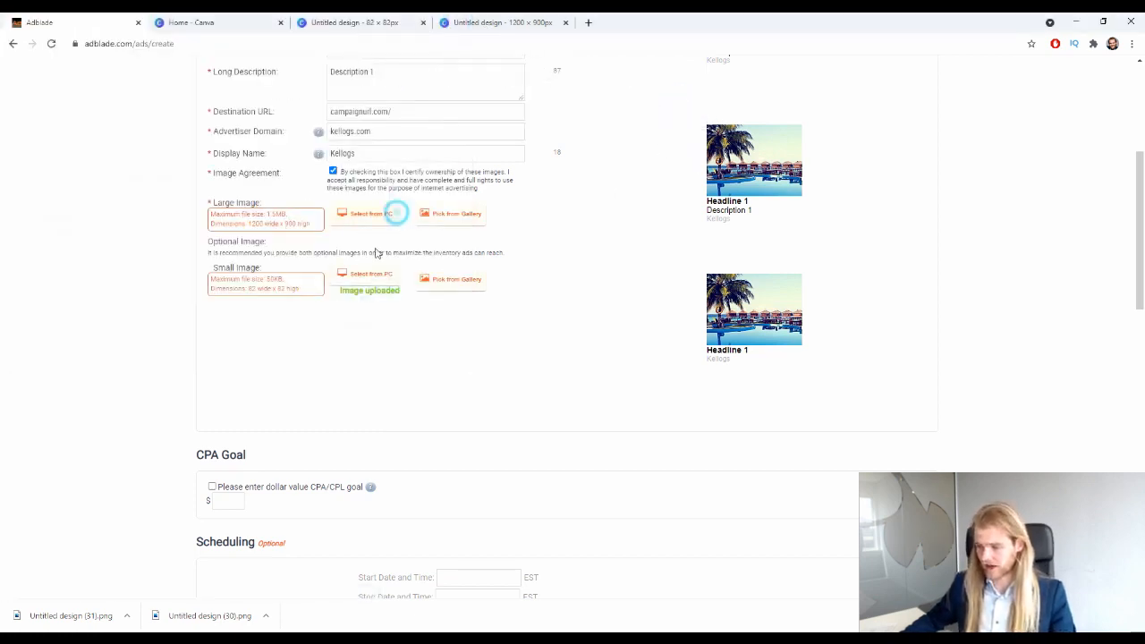
pyautogui.click(246, 216)
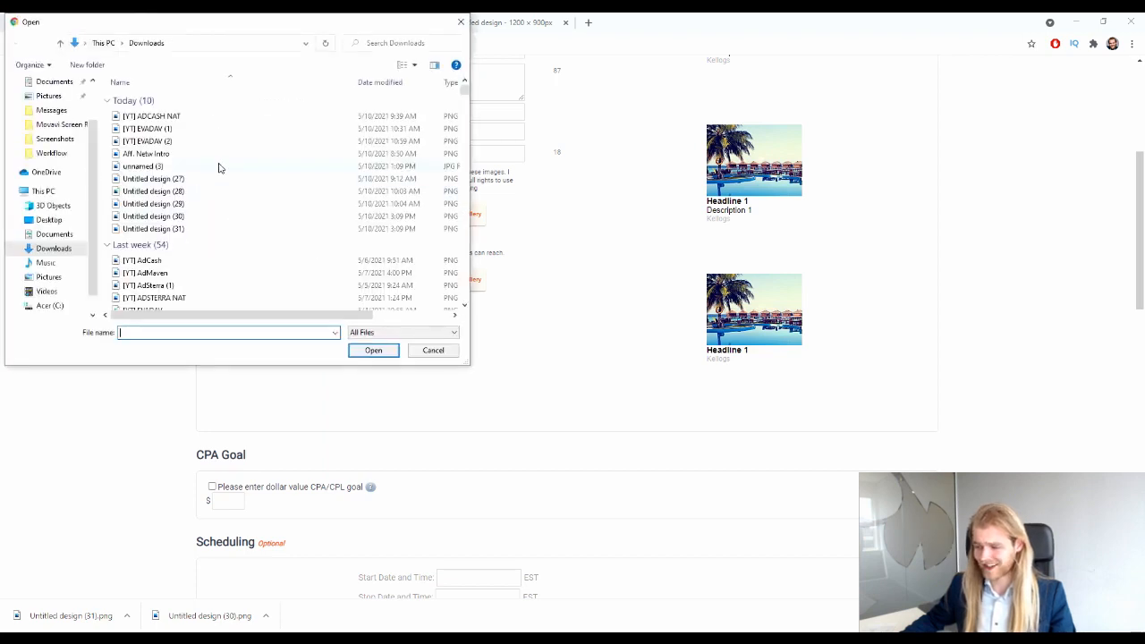
pyautogui.click(192, 218)
pyautogui.click(389, 351)
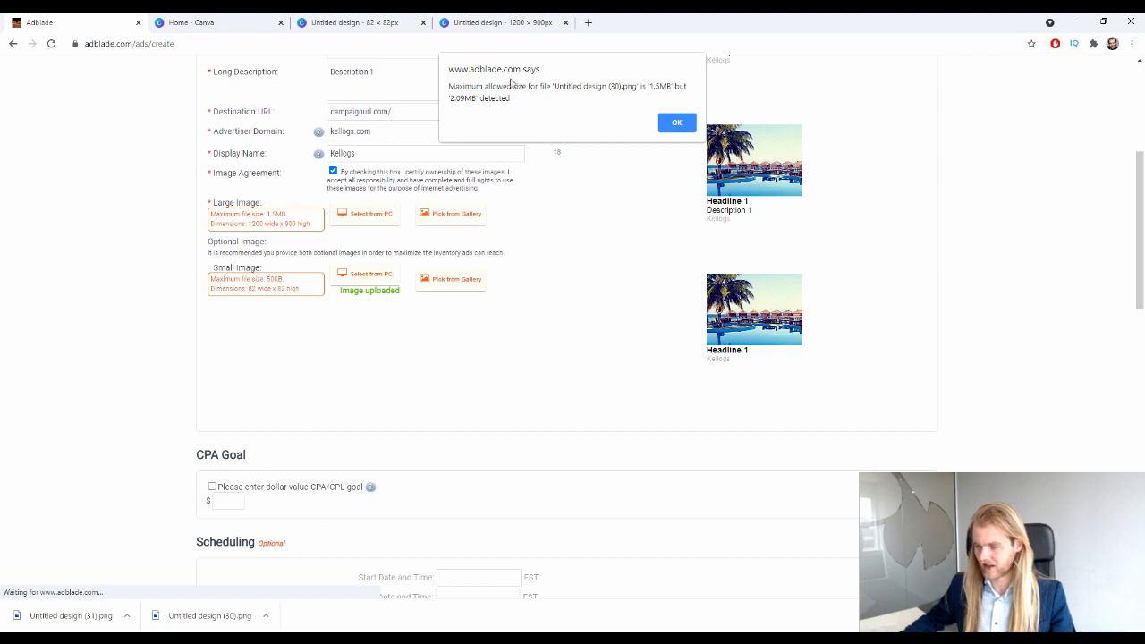
# Dismiss the file size alert, switch to the 1200 × 900px design in Canva and download it as a JPG.
pyautogui.click(682, 122)
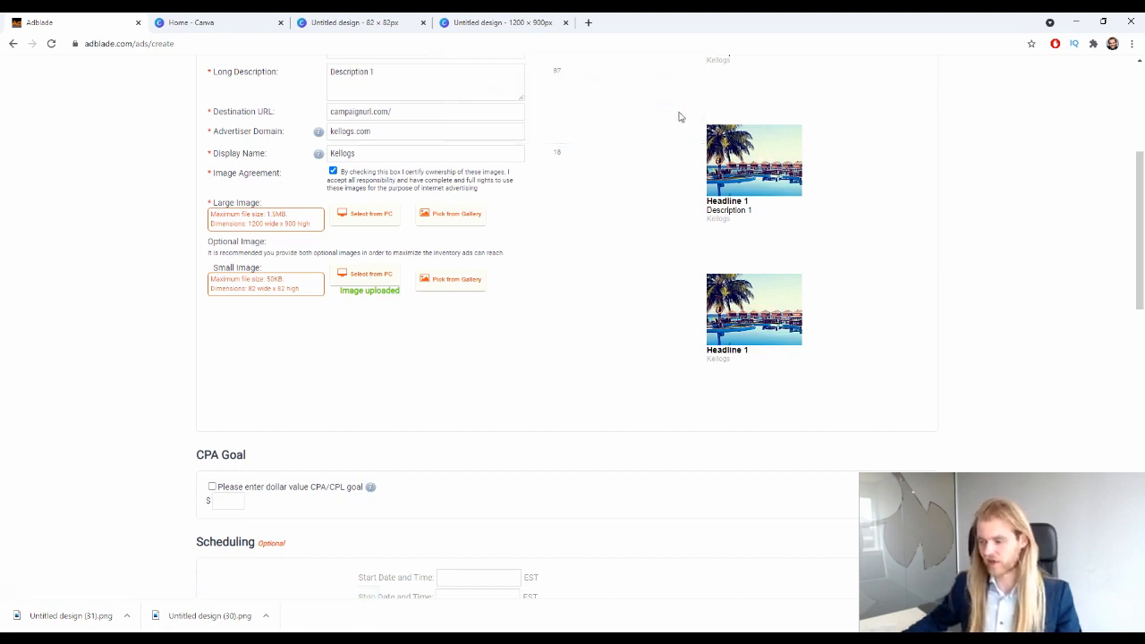
pyautogui.click(517, 20)
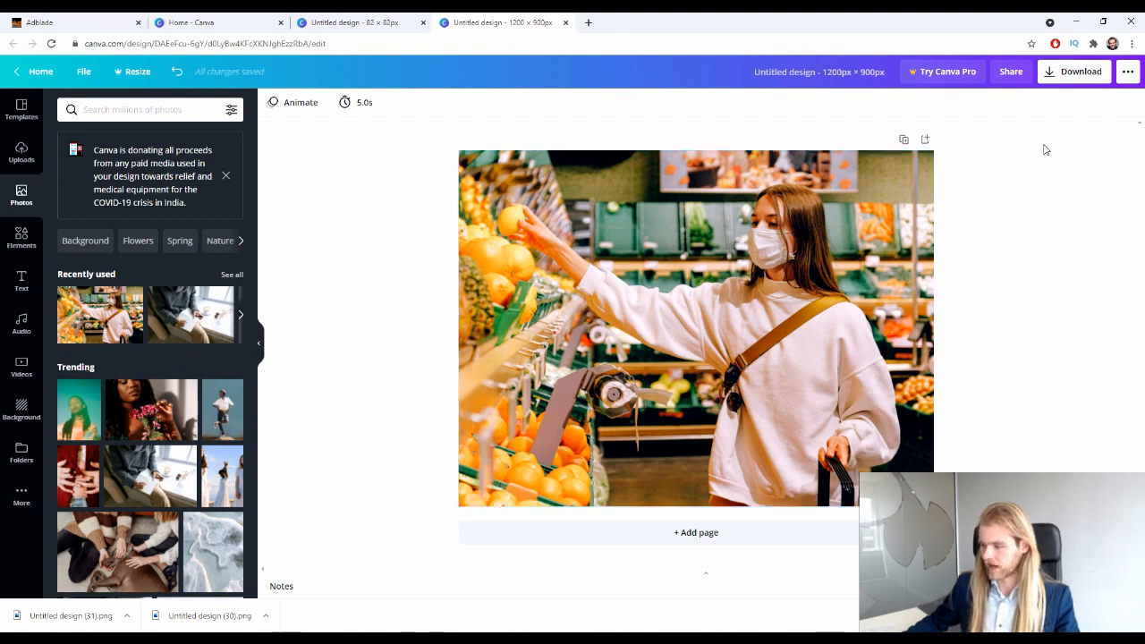
pyautogui.click(1128, 73)
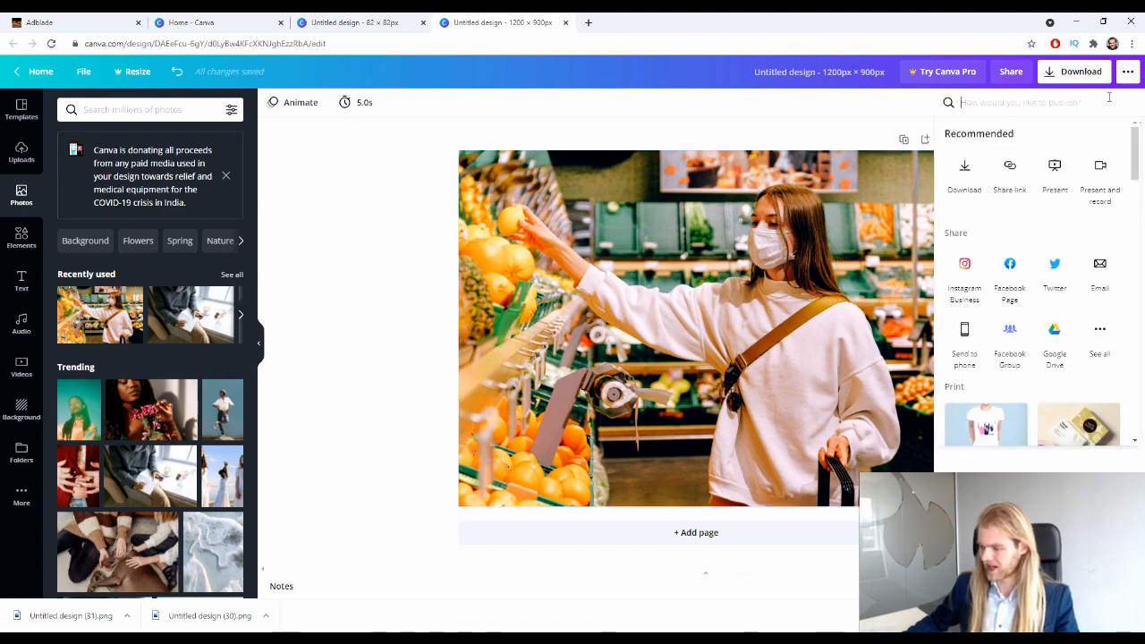
pyautogui.click(965, 166)
pyautogui.click(1084, 154)
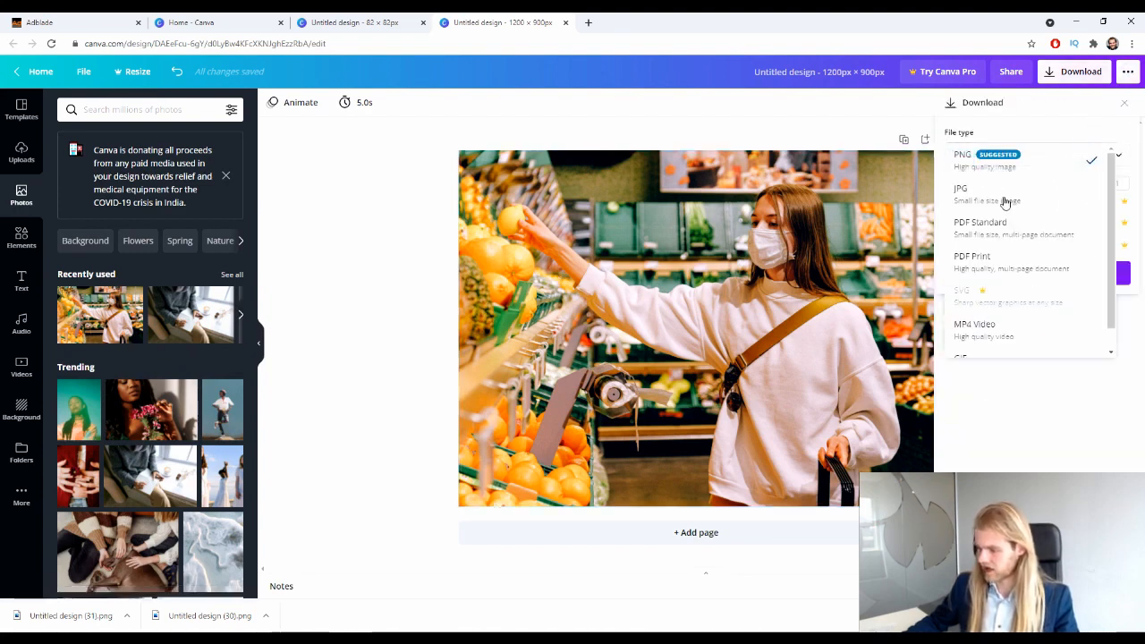
pyautogui.click(1032, 197)
pyautogui.click(1025, 271)
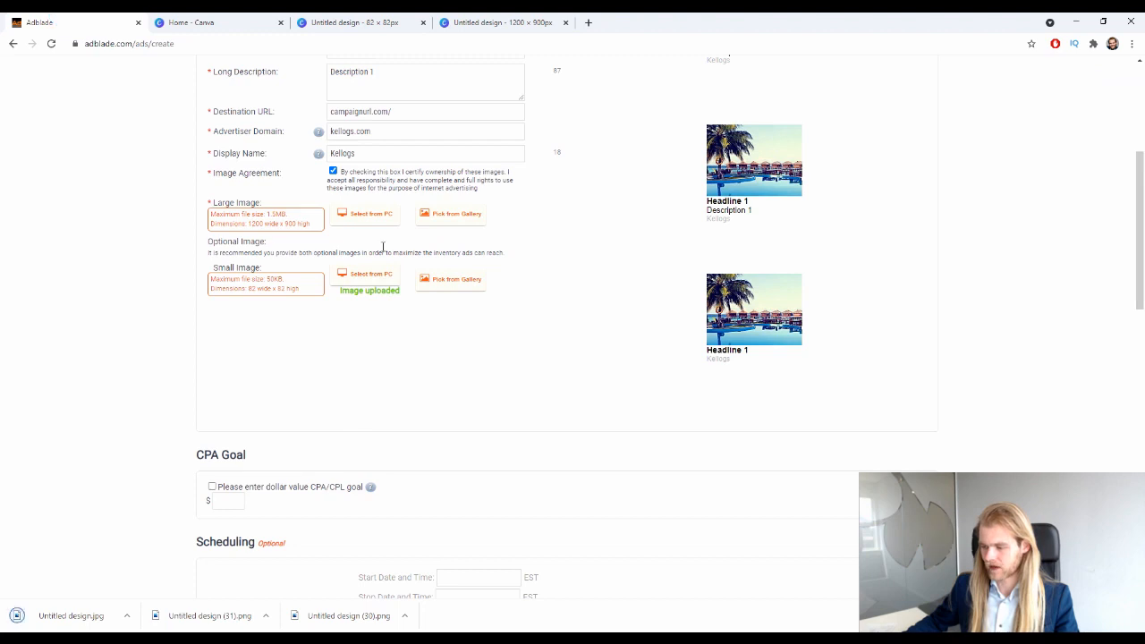
# Upload Untitled design.jpg from the PC as the ad's large image in Adblade.
pyautogui.click(373, 216)
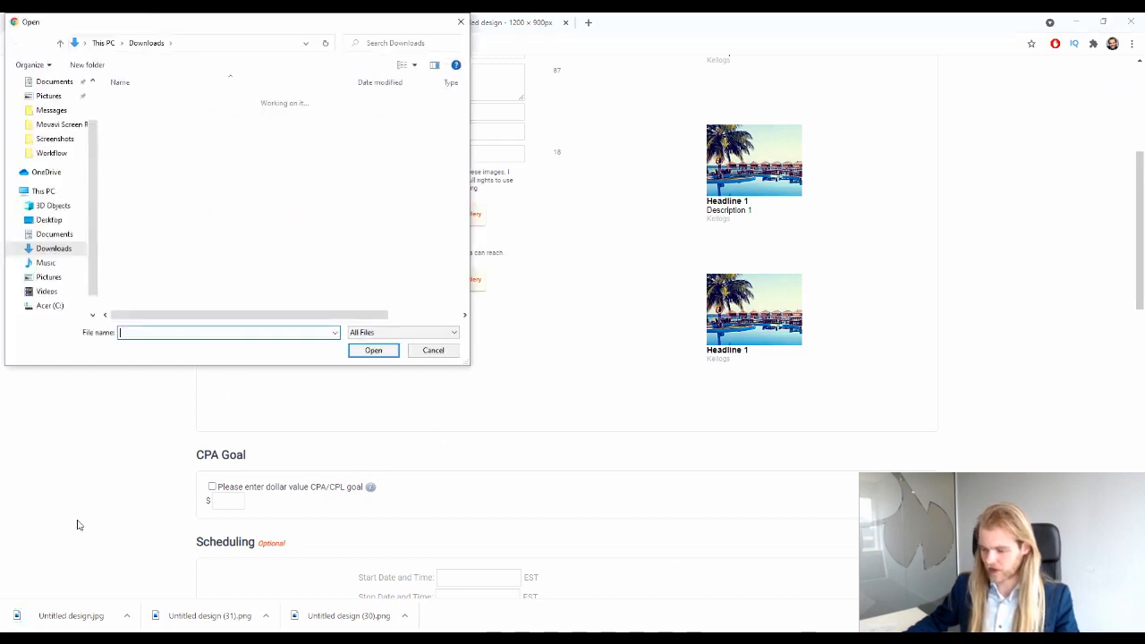
pyautogui.click(188, 241)
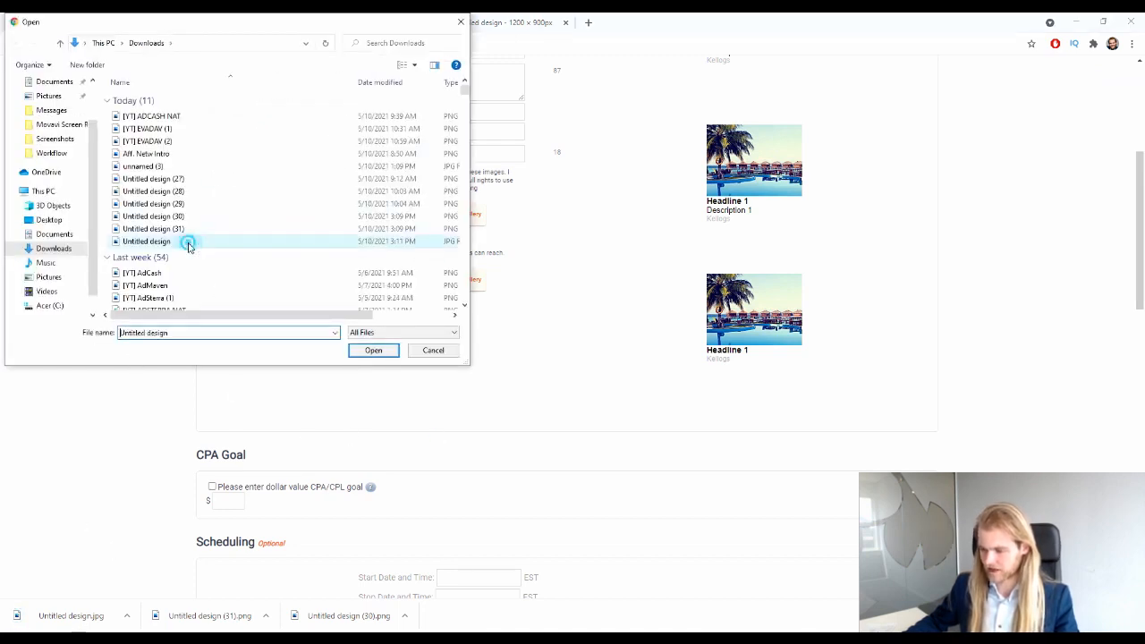
pyautogui.click(372, 351)
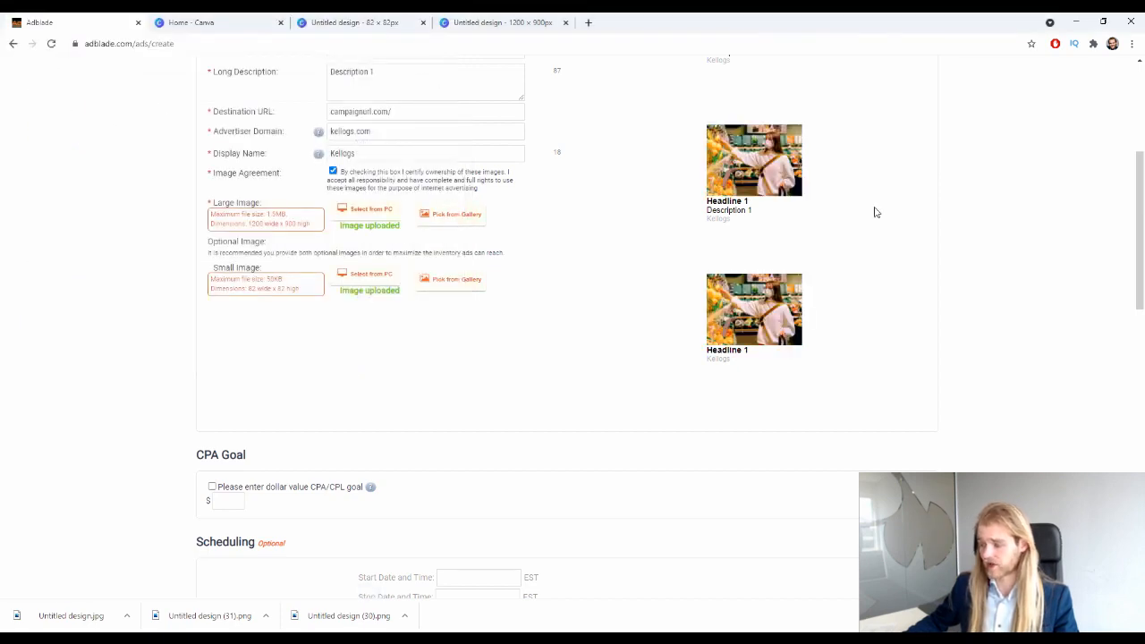
# Review the ad previews, focusing on the one that pairs the image with only the long description and display name.
pyautogui.scroll(2, 825, 284)
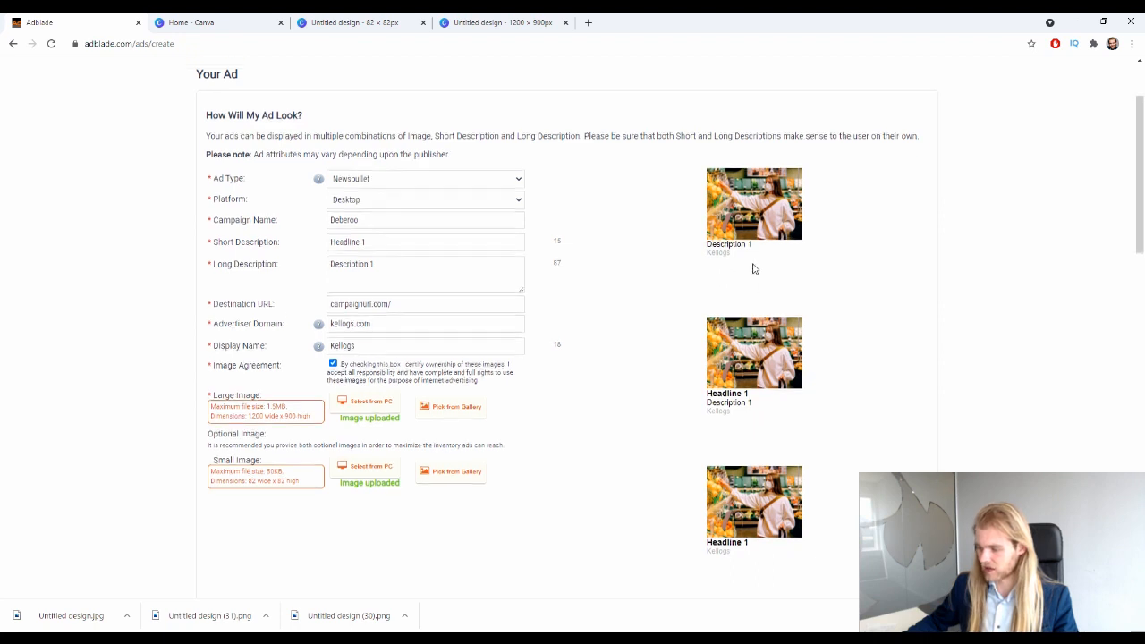
pyautogui.scroll(1, 754, 265)
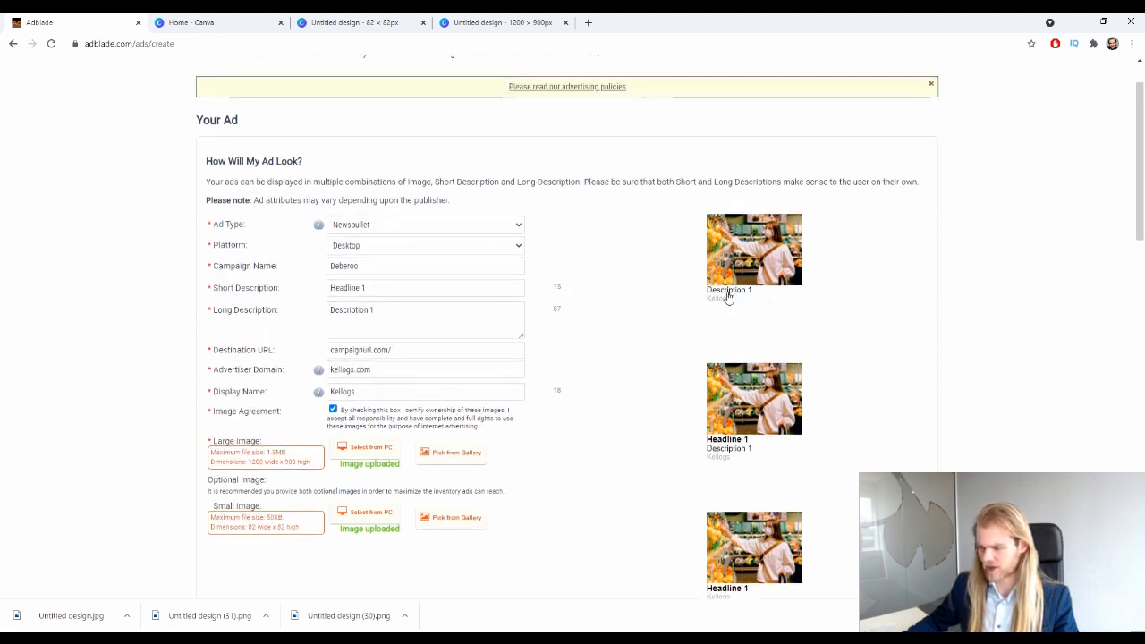
pyautogui.scroll(-1, 771, 298)
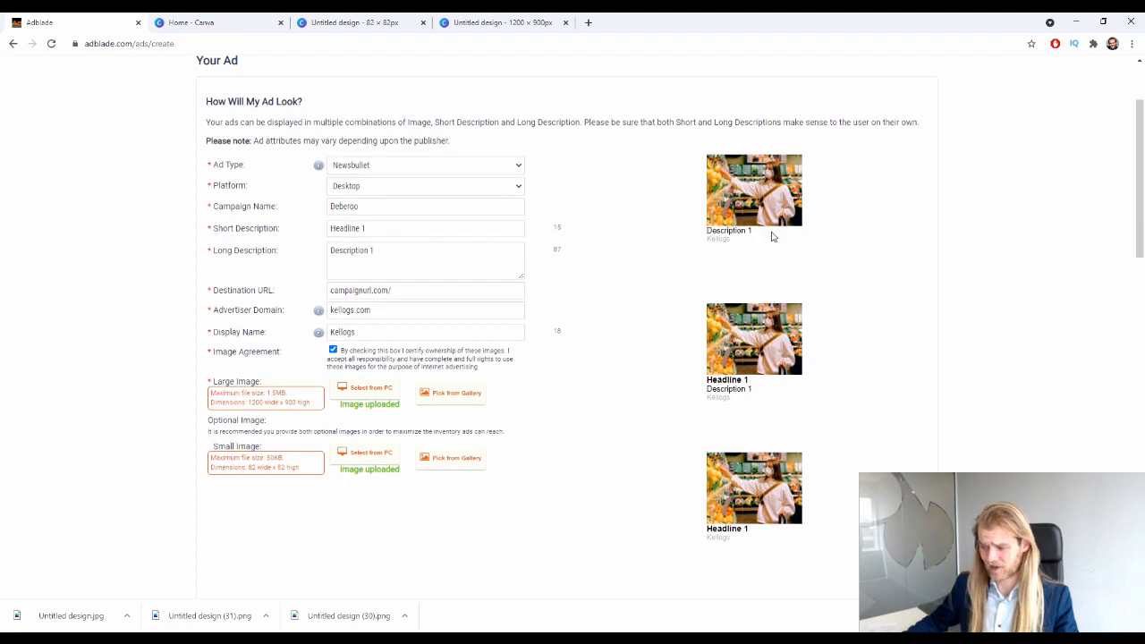
pyautogui.scroll(-2, 752, 250)
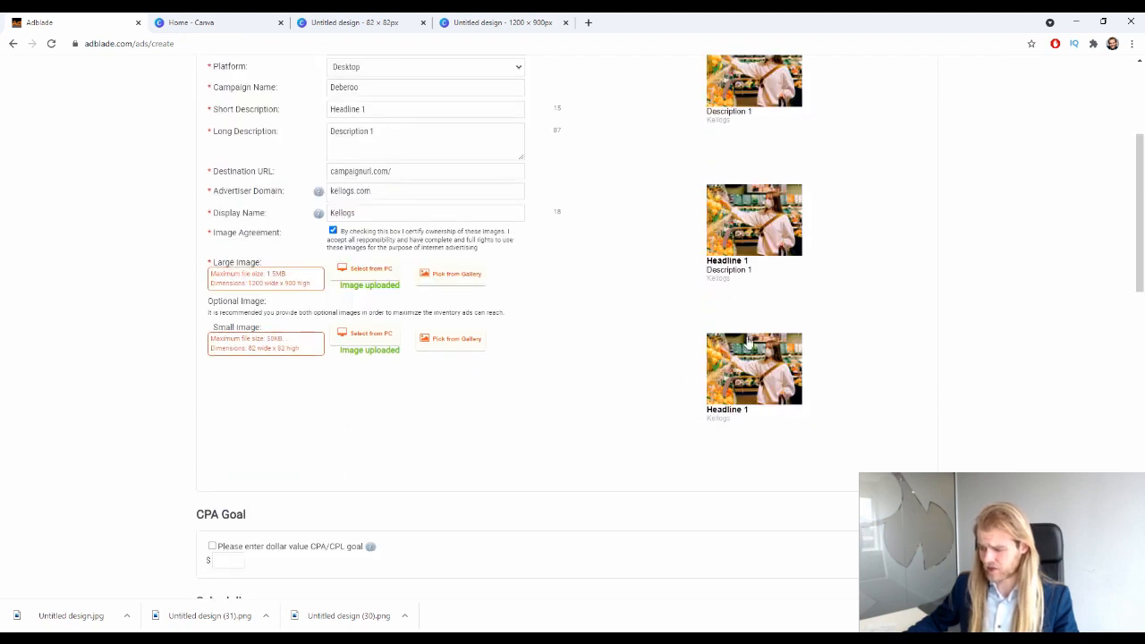
pyautogui.scroll(1, 685, 394)
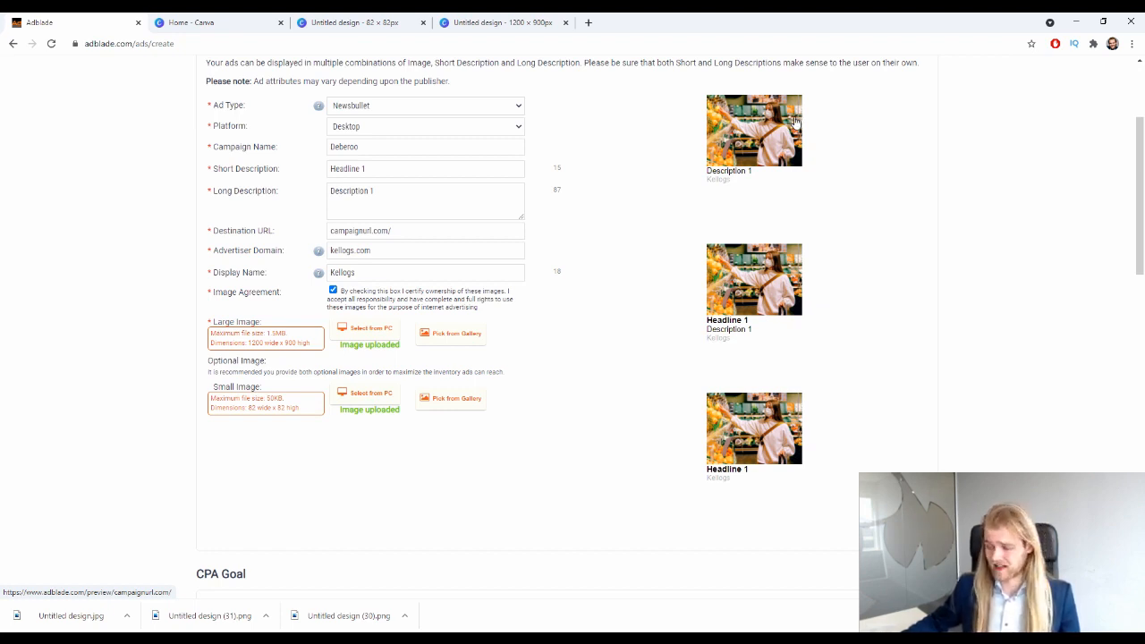
pyautogui.moveTo(785, 183); pyautogui.dragTo(696, 157)
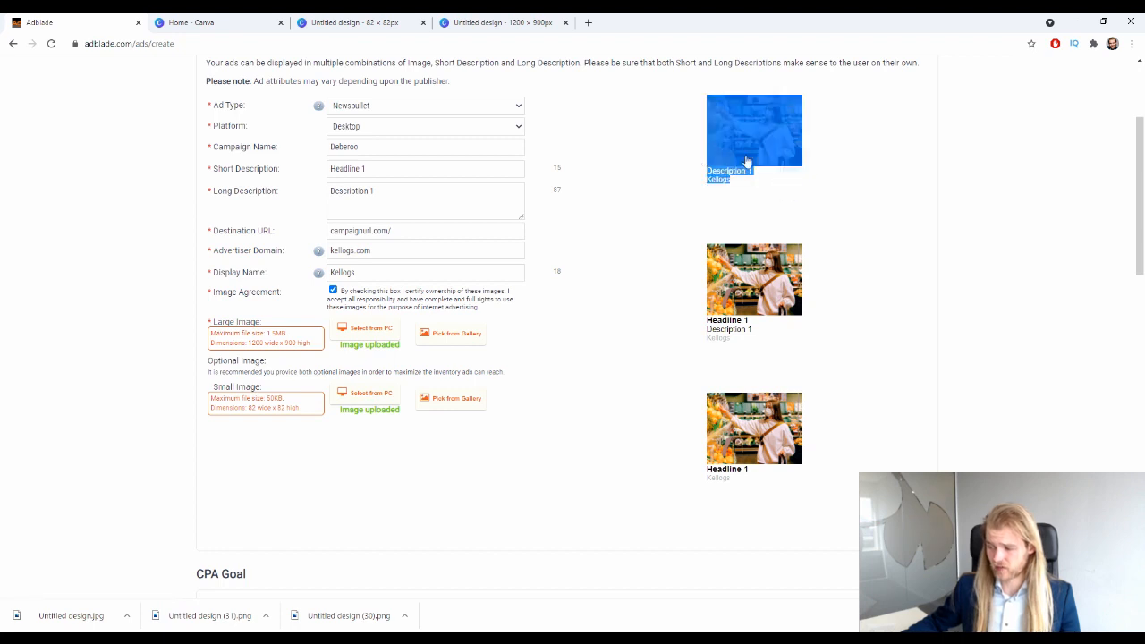
pyautogui.click(863, 216)
pyautogui.click(864, 137)
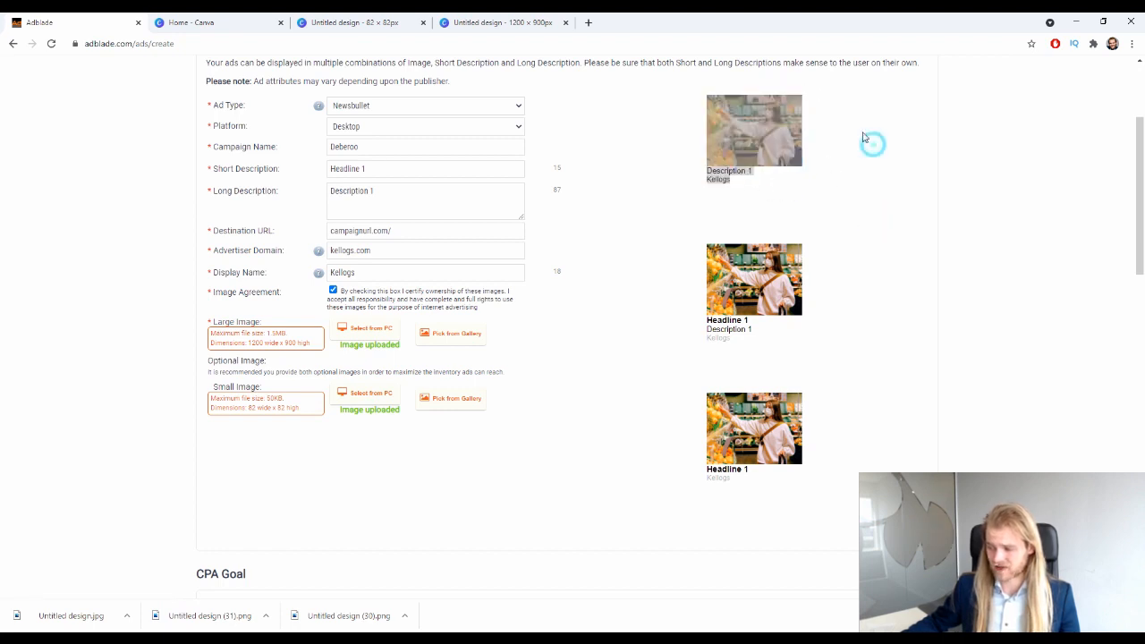
pyautogui.click(682, 120)
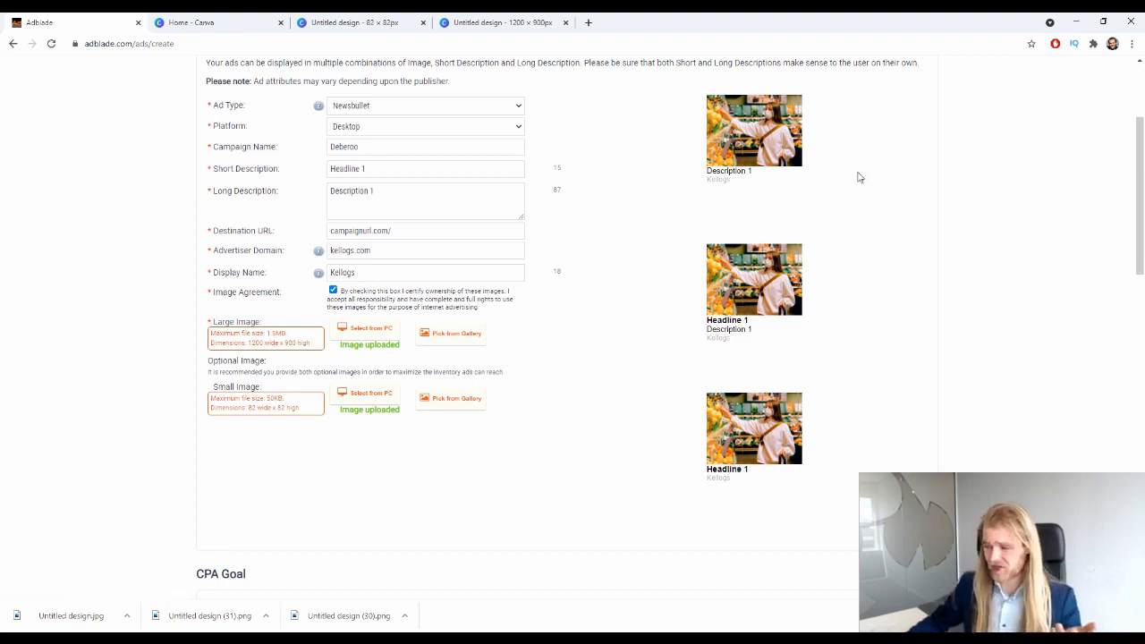
# Compare the ad preview combinations and inspect the one showing the headline, description and display name together.
pyautogui.scroll(1, 832, 407)
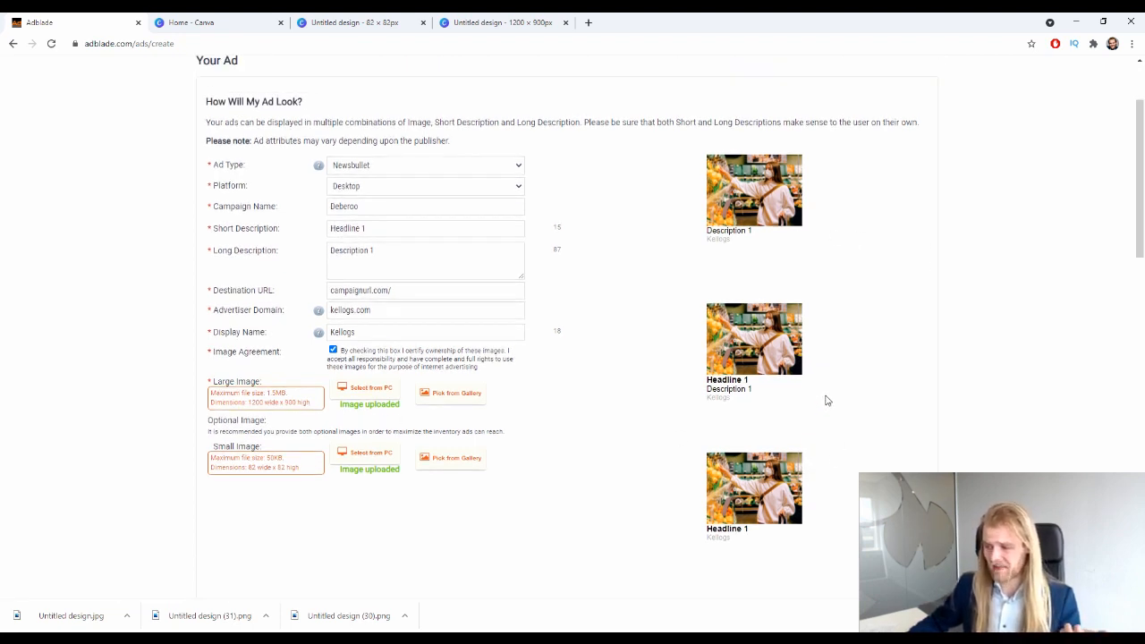
pyautogui.scroll(-3, 825, 399)
pyautogui.scroll(2, 823, 399)
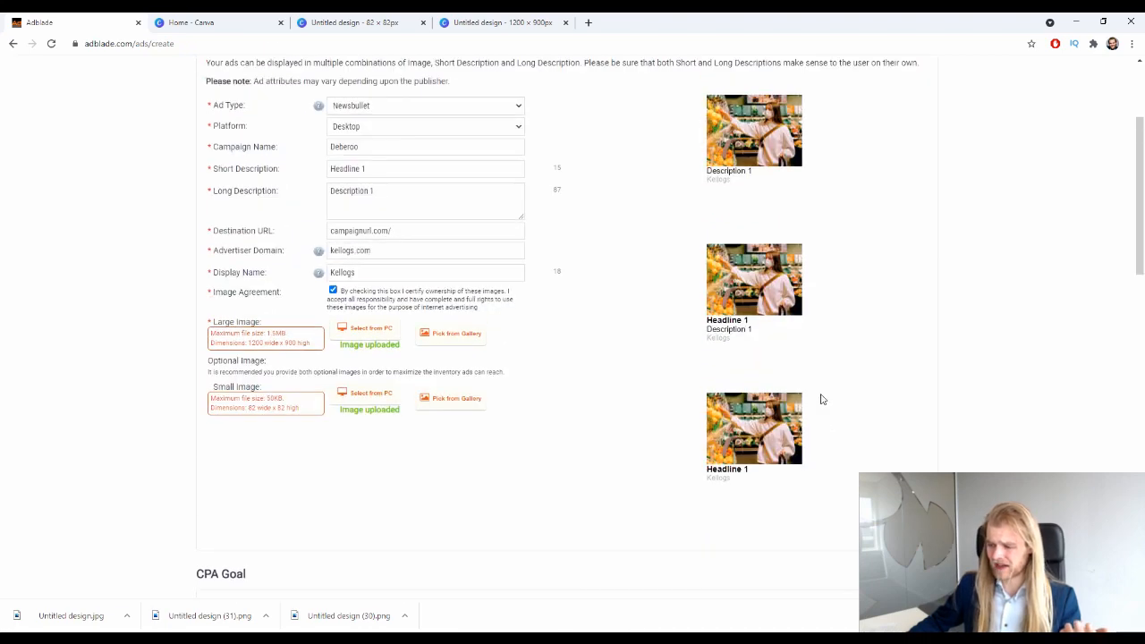
pyautogui.scroll(1, 821, 400)
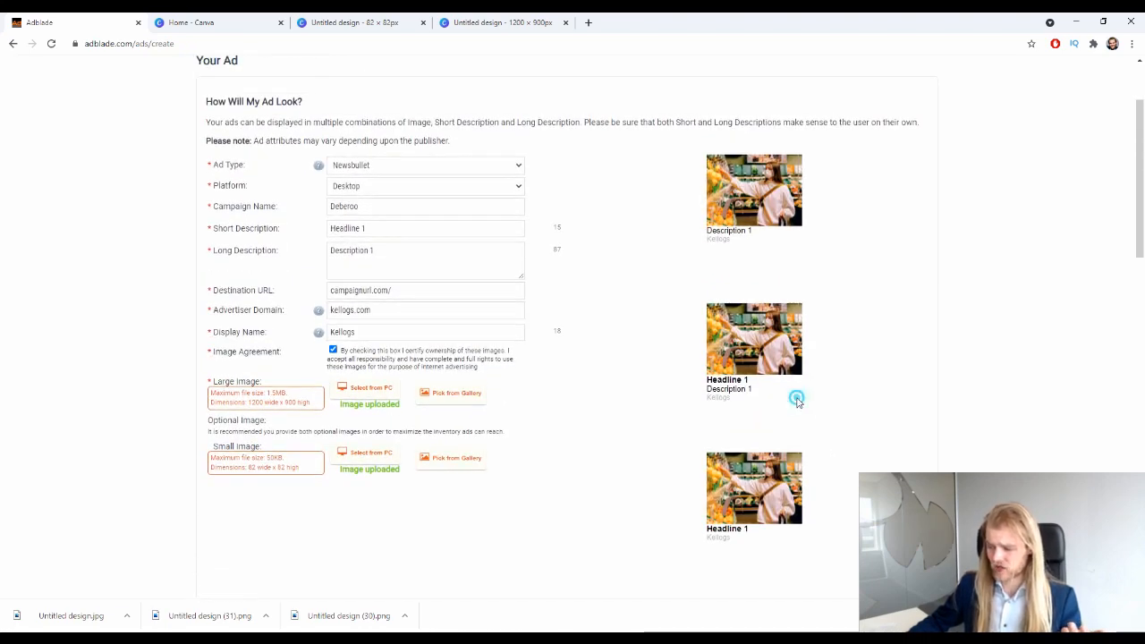
pyautogui.moveTo(795, 399); pyautogui.dragTo(699, 354)
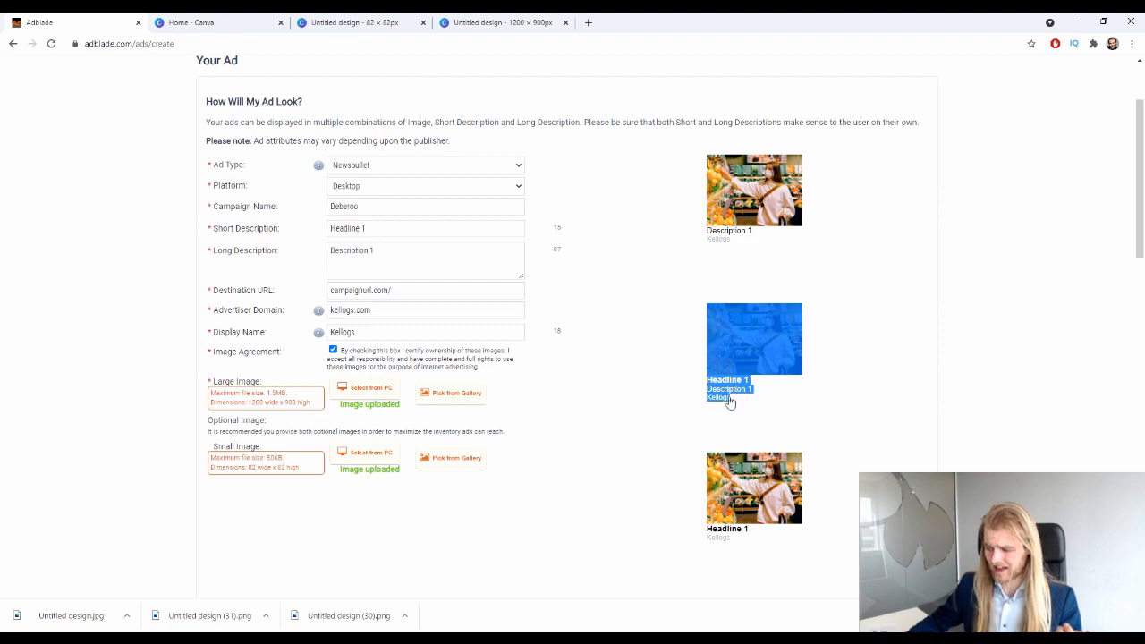
pyautogui.click(640, 410)
pyautogui.click(743, 397)
pyautogui.click(714, 394)
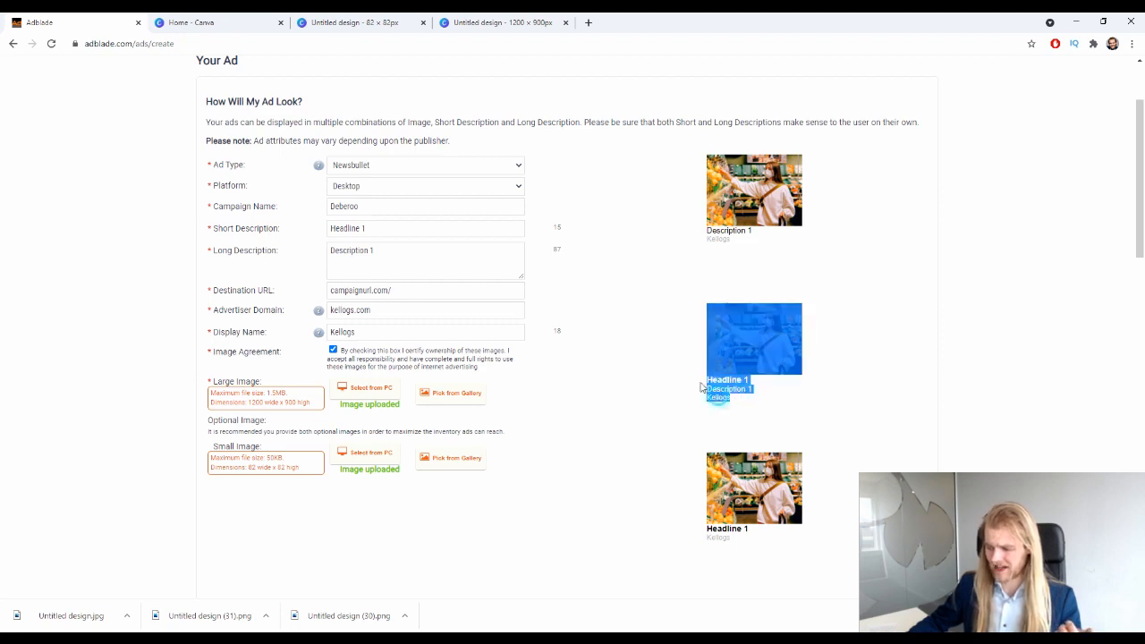
pyautogui.click(280, 22)
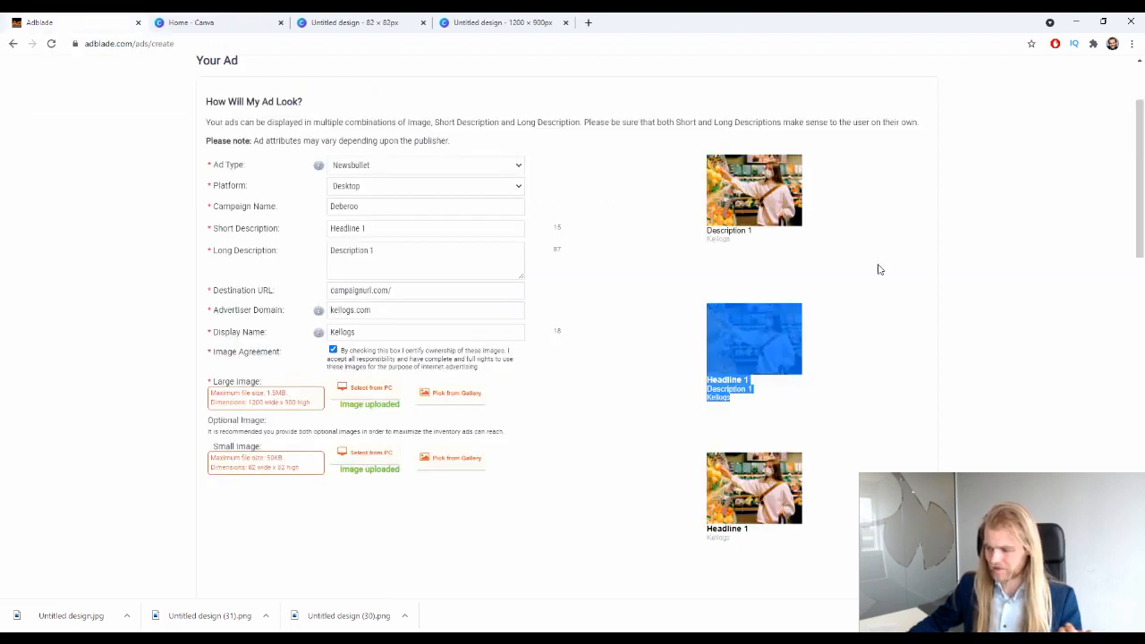
# Go to the CPA Goal section and read the help note on the dollar-value CPA/CPL goal.
pyautogui.scroll(-3, 895, 171)
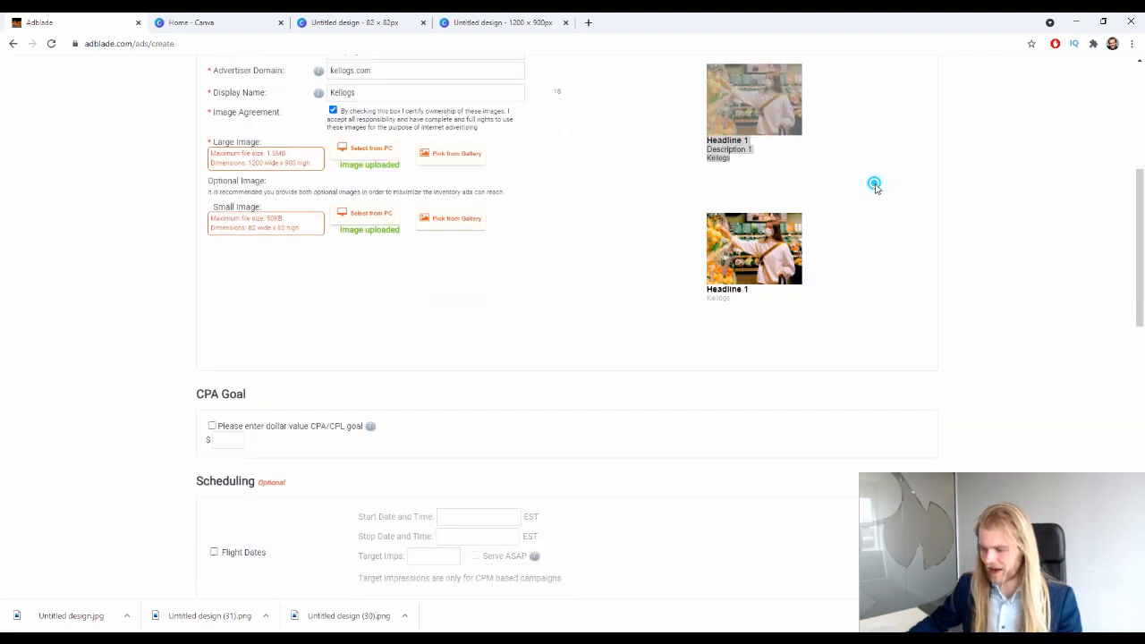
pyautogui.scroll(-1, 697, 295)
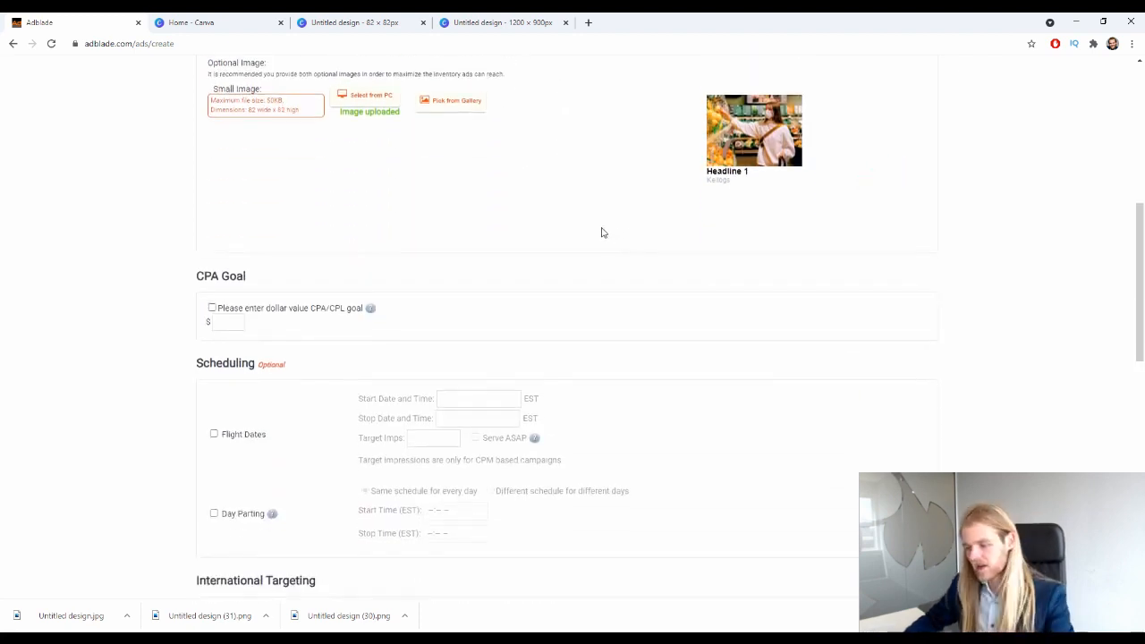
pyautogui.moveTo(201, 279); pyautogui.dragTo(274, 281)
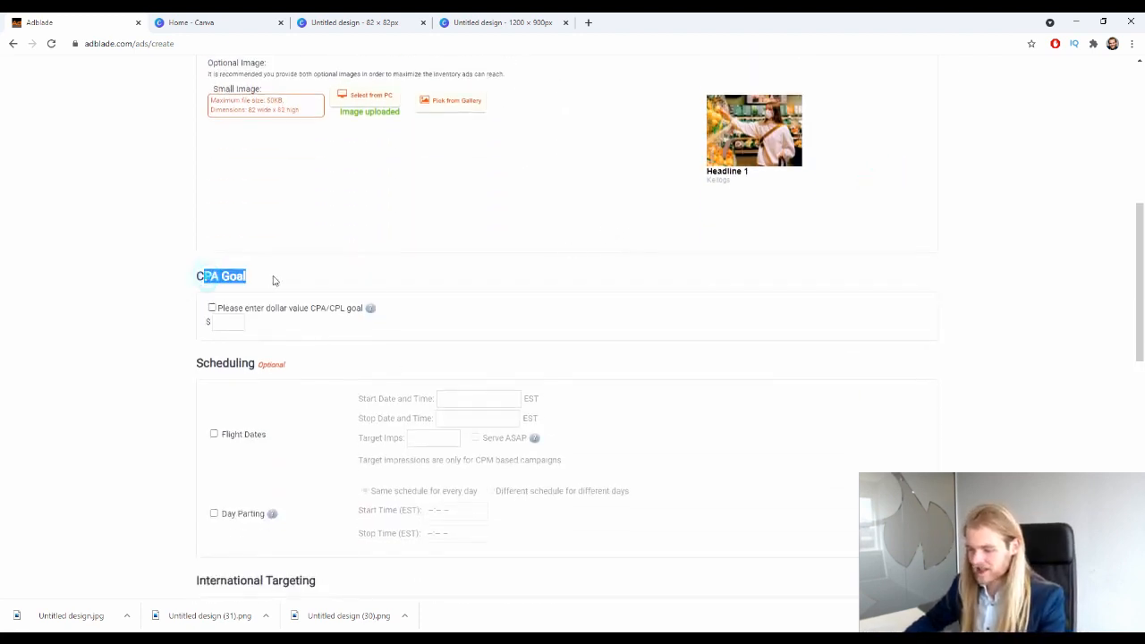
pyautogui.click(302, 319)
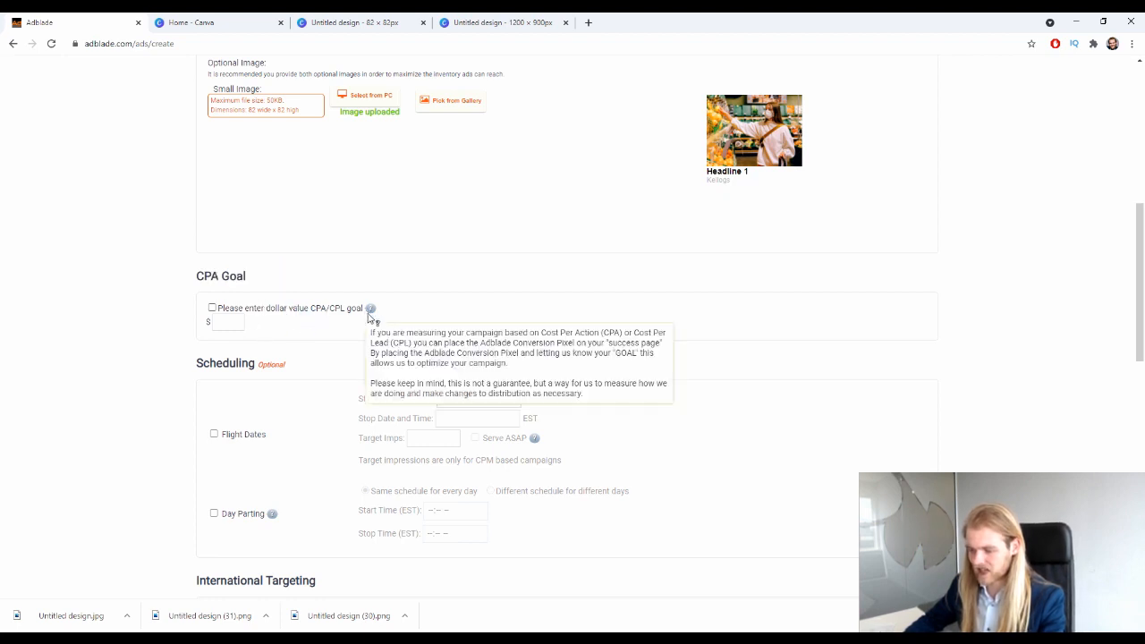
pyautogui.click(212, 308)
pyautogui.click(213, 308)
pyautogui.click(214, 307)
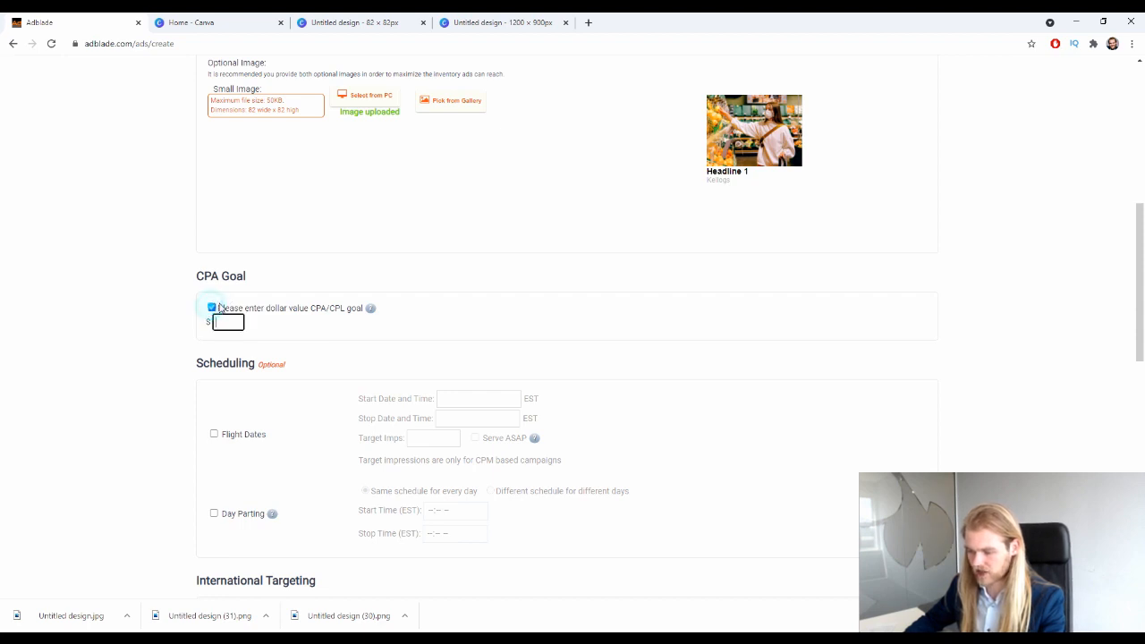
pyautogui.click(215, 307)
pyautogui.scroll(-1, 253, 301)
pyautogui.click(269, 291)
pyautogui.click(237, 263)
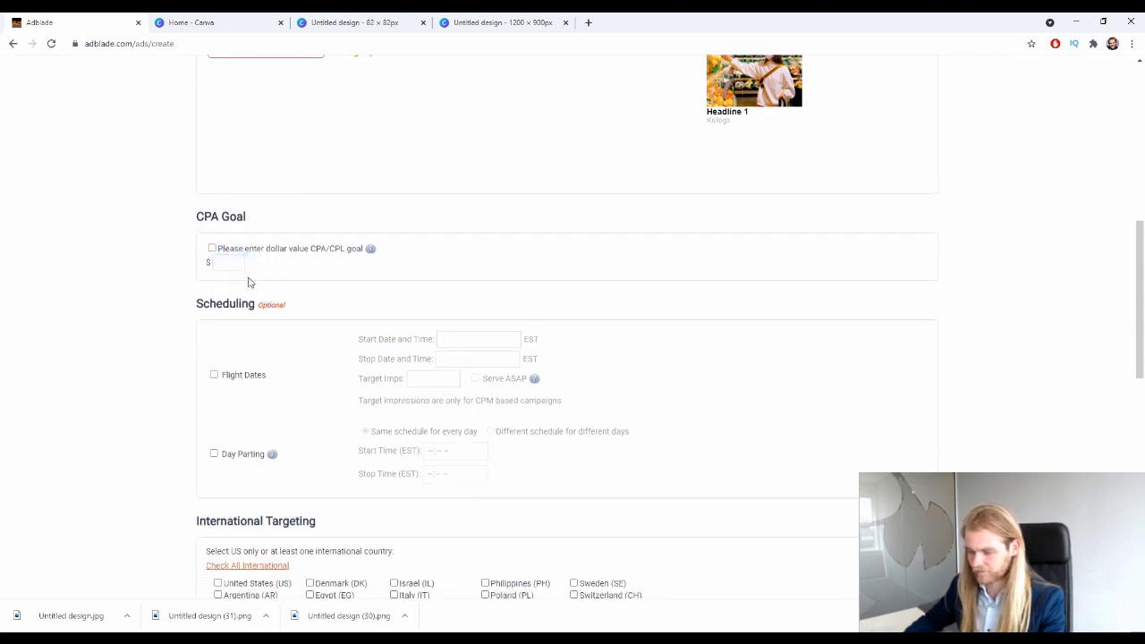
# Look over the campaign sections from scheduling to the bidding options, leaving the dollar-value CPA/CPL goal disabled.
pyautogui.click(214, 247)
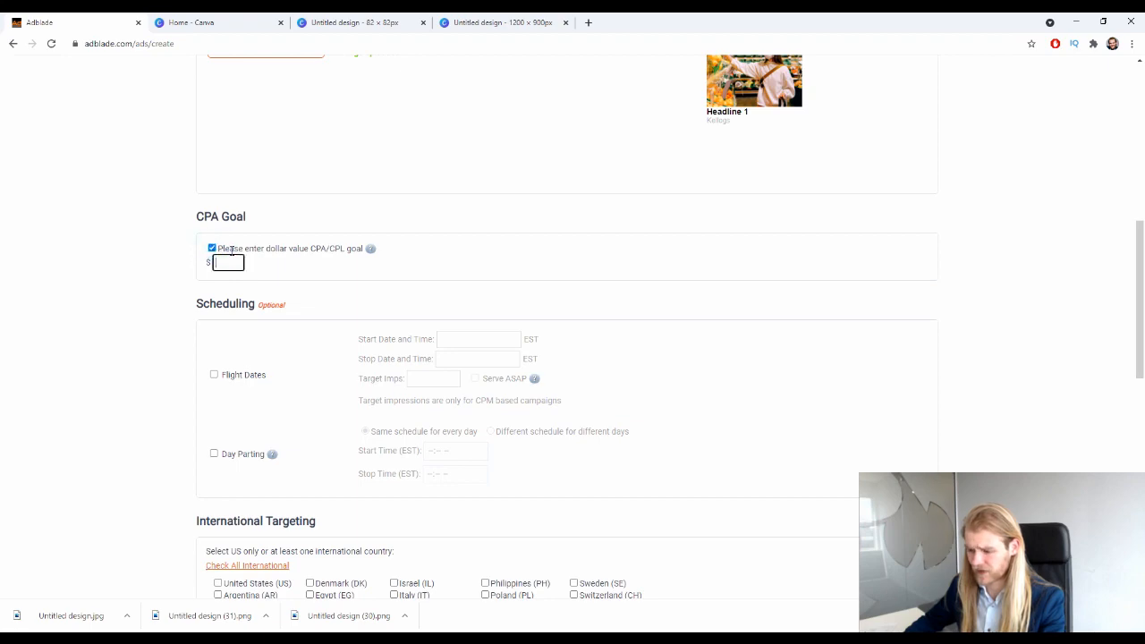
pyautogui.scroll(-1, 236, 244)
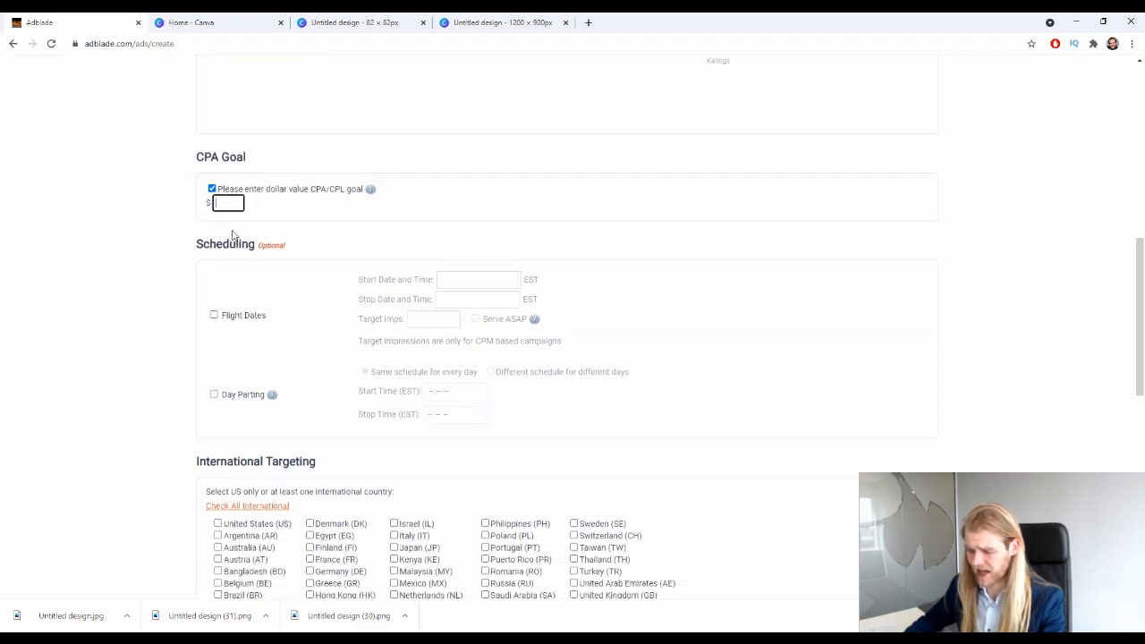
pyautogui.scroll(-8, 232, 234)
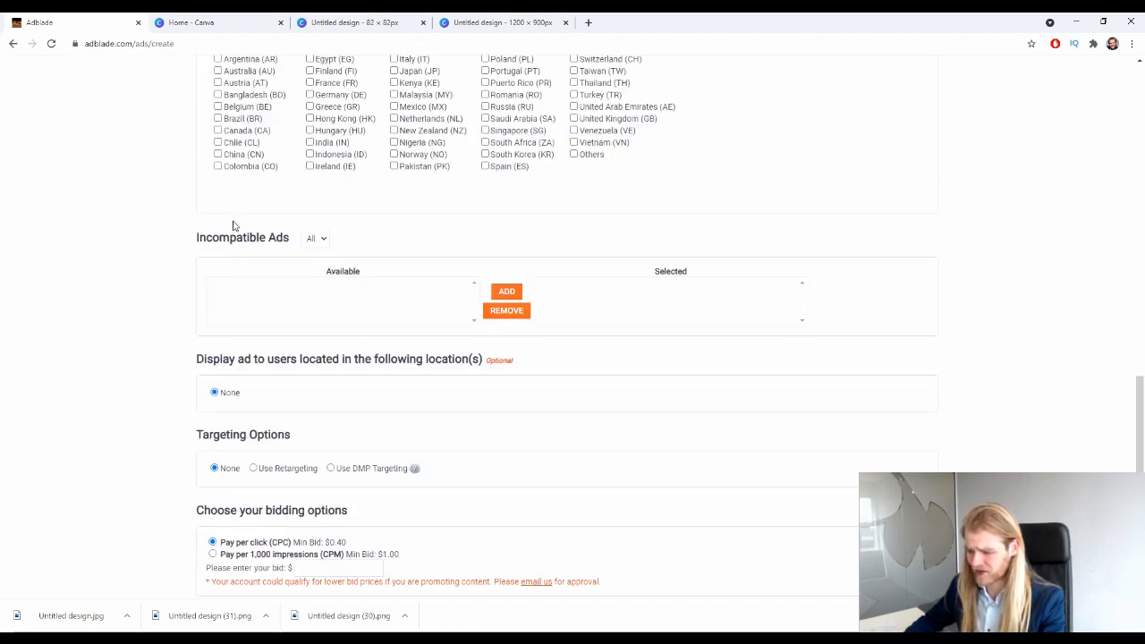
pyautogui.scroll(-2, 231, 225)
pyautogui.scroll(9, 228, 224)
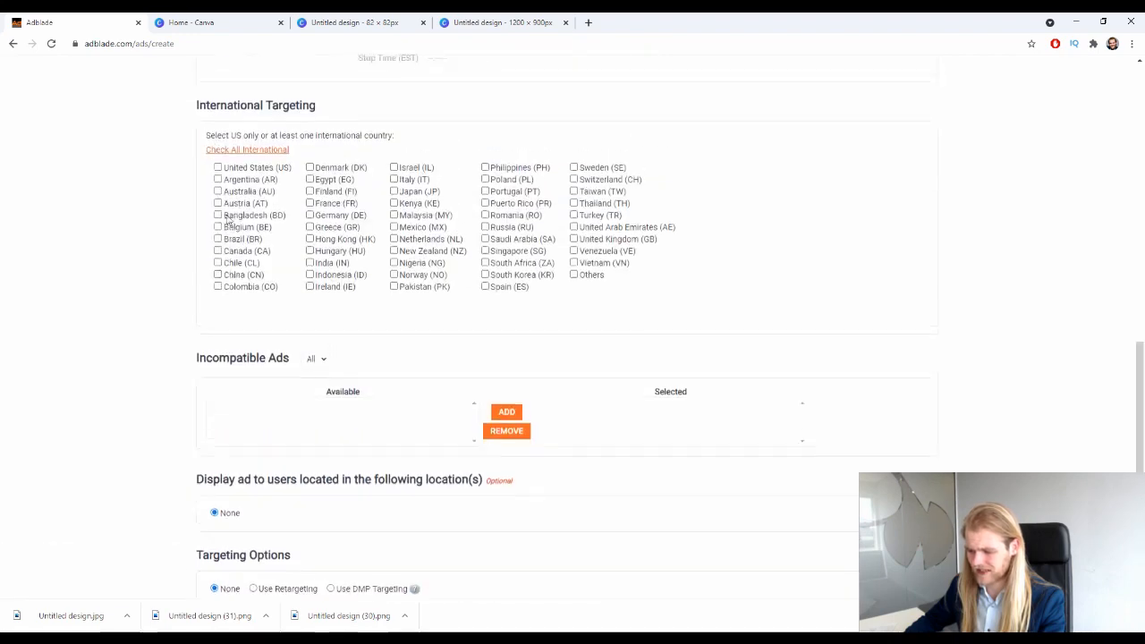
pyautogui.scroll(12, 226, 224)
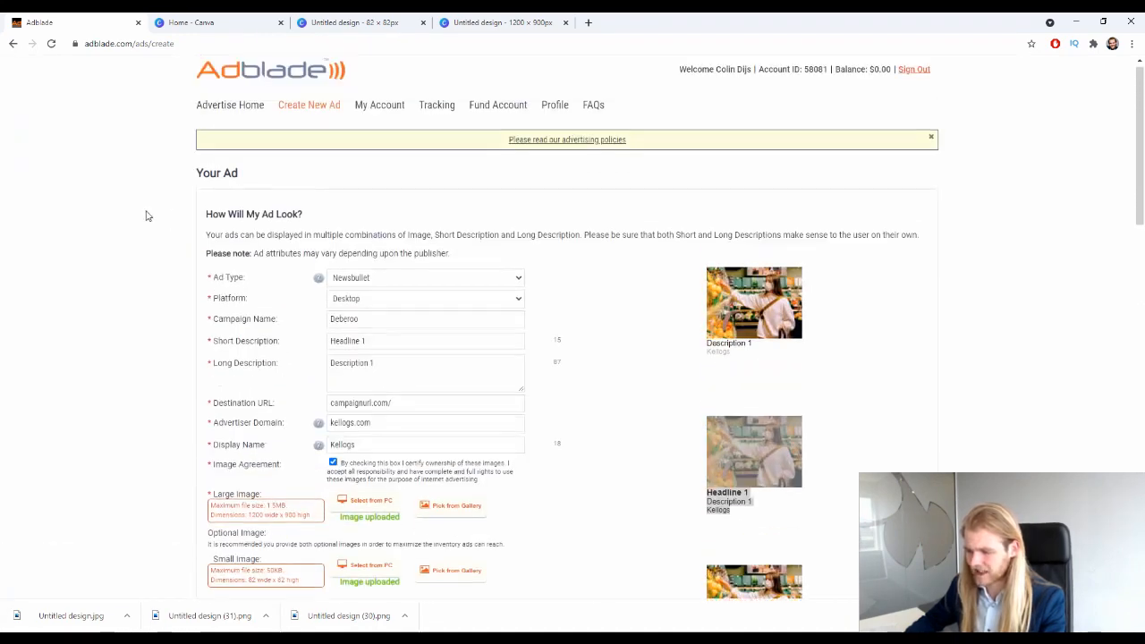
pyautogui.scroll(-2, 173, 221)
pyautogui.scroll(-6, 174, 222)
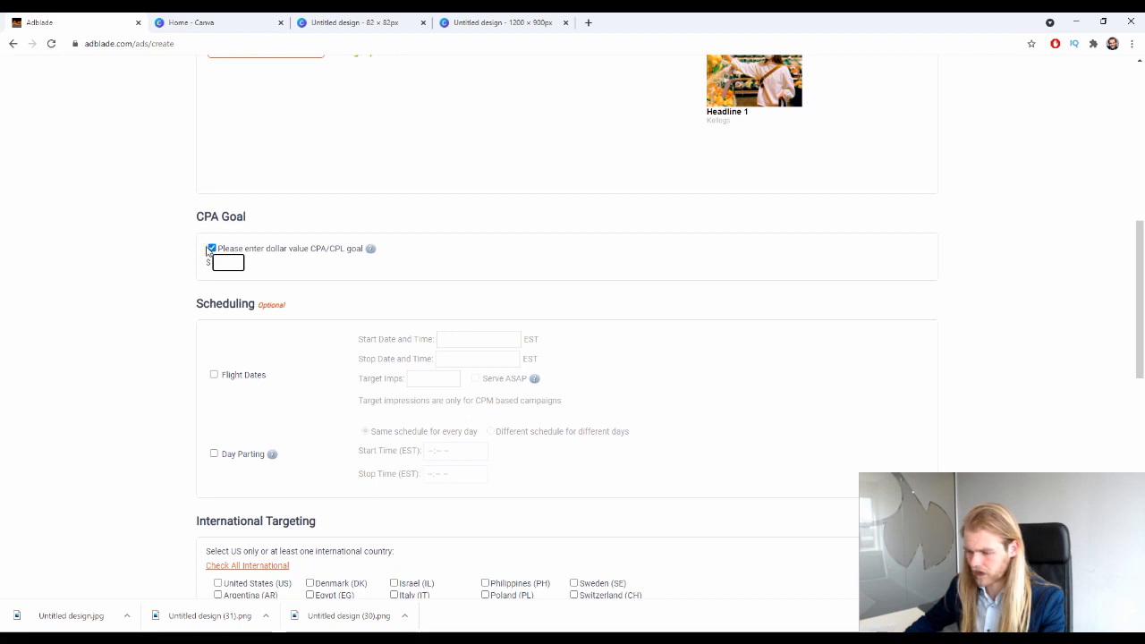
pyautogui.click(216, 251)
pyautogui.click(213, 249)
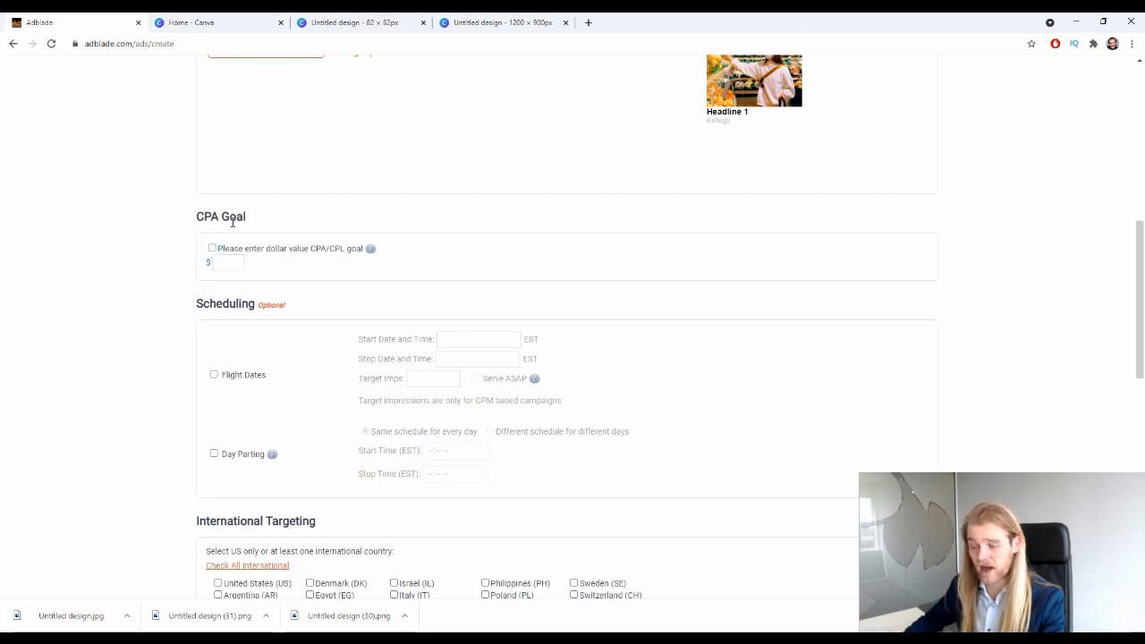
# Enable flight dates in the Scheduling section and set both the start and stop date and time to 05/10/2021 12:00 am.
pyautogui.scroll(-1, 250, 267)
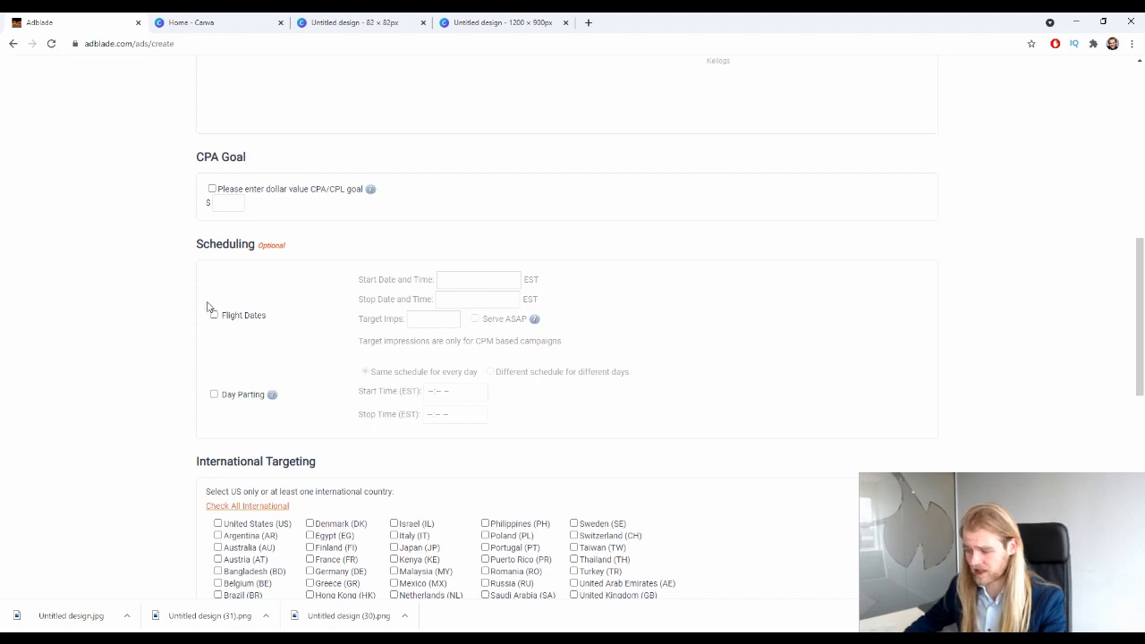
pyautogui.scroll(-2, 214, 295)
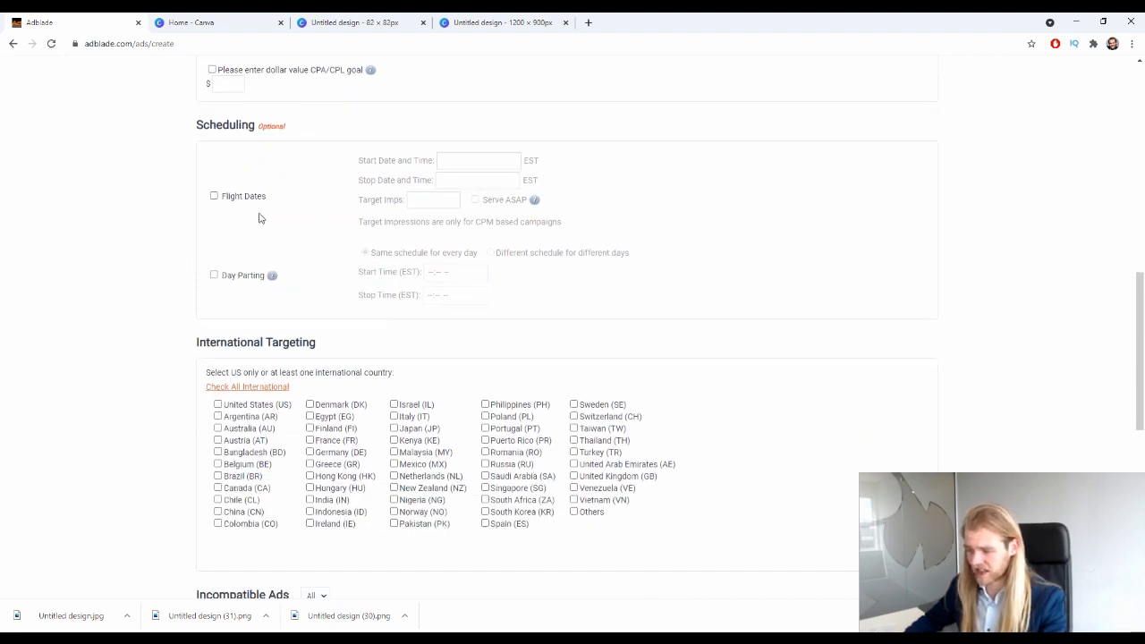
pyautogui.click(214, 198)
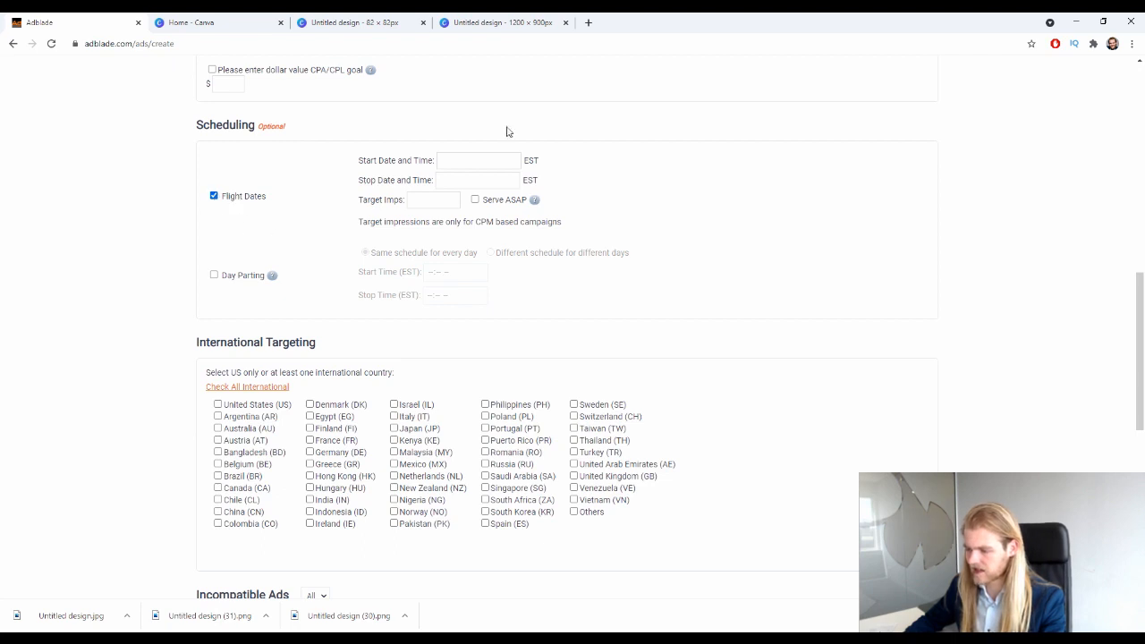
pyautogui.click(460, 160)
pyautogui.click(686, 130)
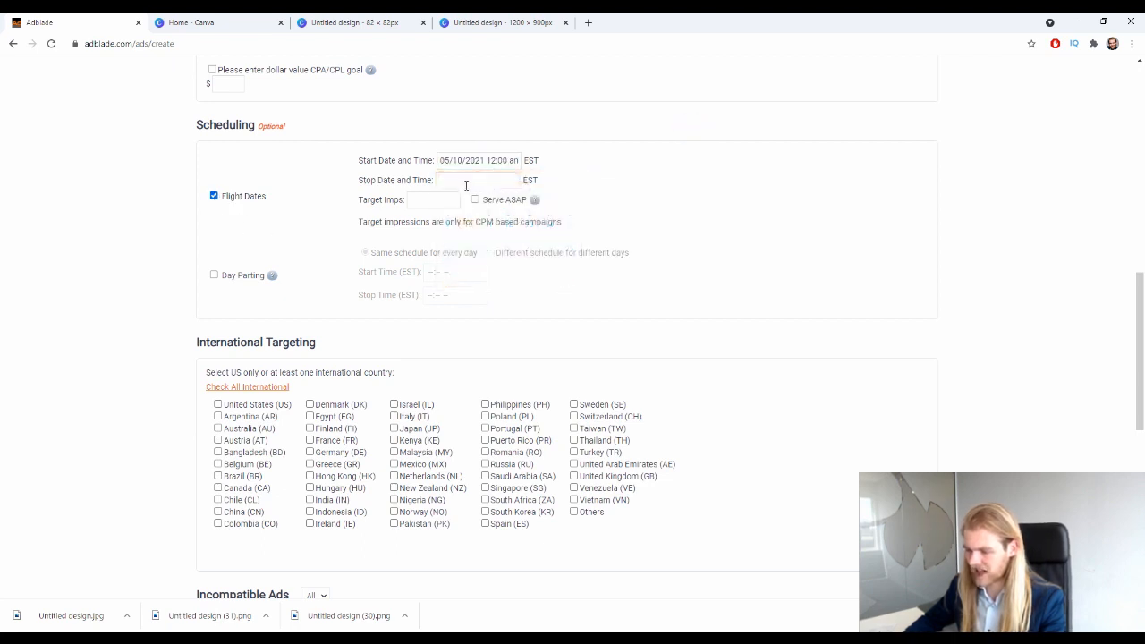
pyautogui.click(466, 183)
pyautogui.click(606, 141)
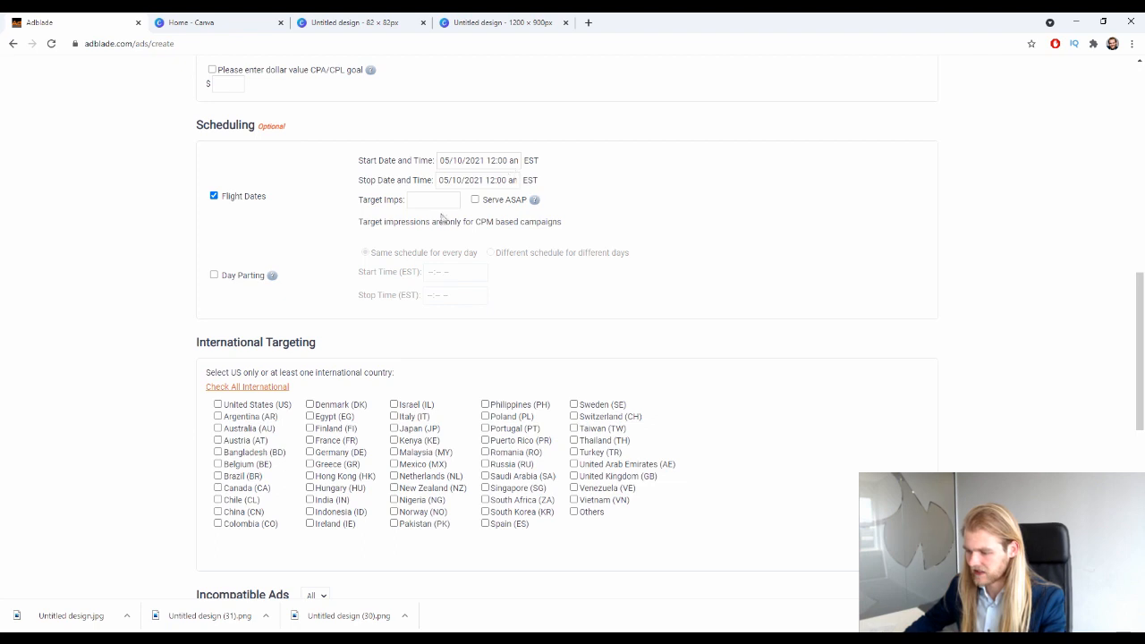
# Review the target impressions and date settings without entering a target, and disable flight dates.
pyautogui.click(445, 200)
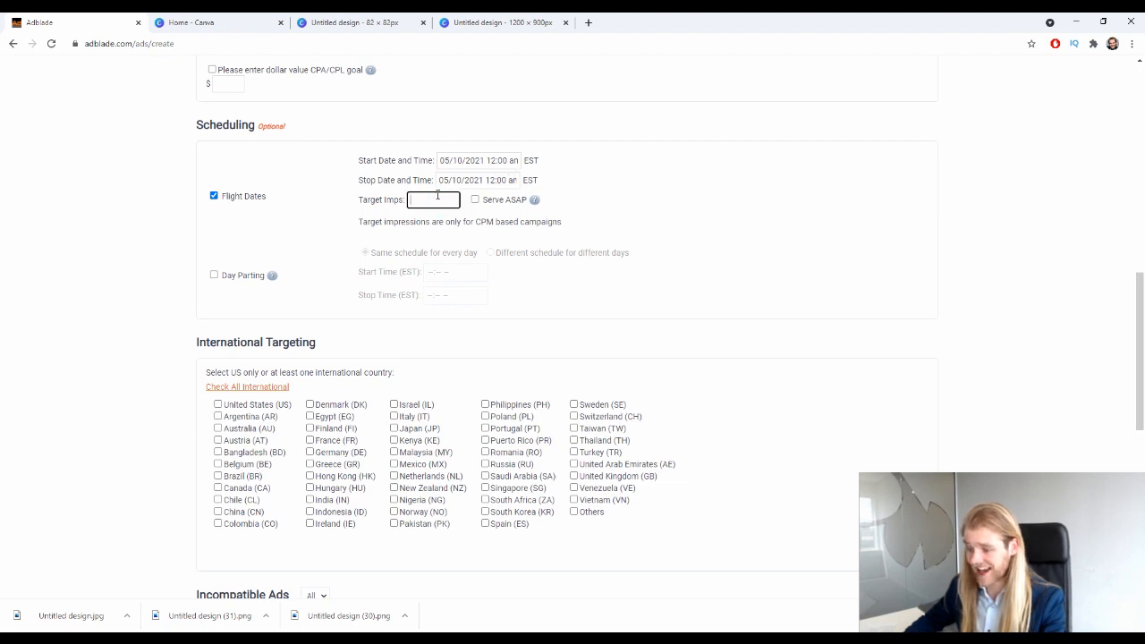
pyautogui.click(497, 203)
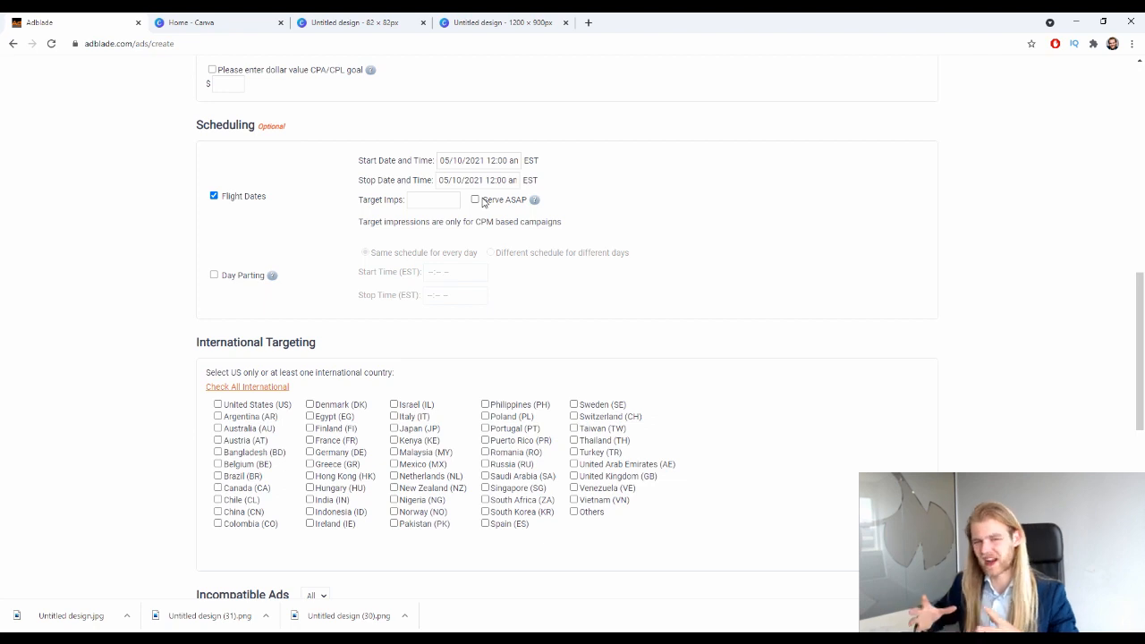
pyautogui.moveTo(363, 205); pyautogui.dragTo(404, 205)
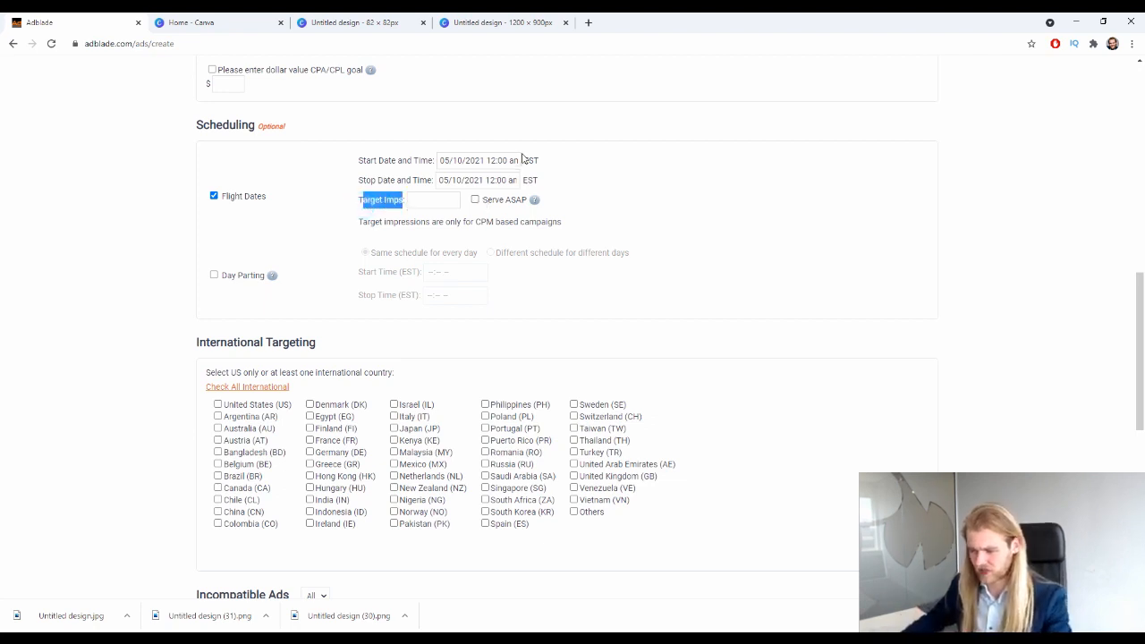
pyautogui.moveTo(396, 160); pyautogui.dragTo(396, 180)
pyautogui.click(402, 182)
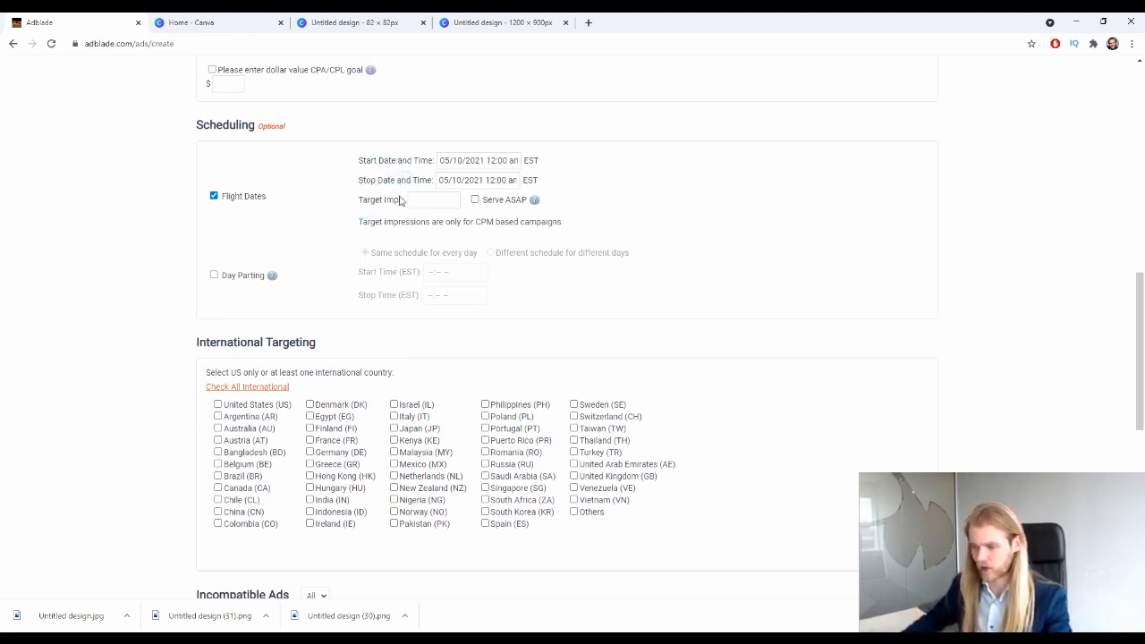
pyautogui.click(213, 195)
# Try day parting with a different schedule for different days, and turn day parting off again.
pyautogui.click(213, 275)
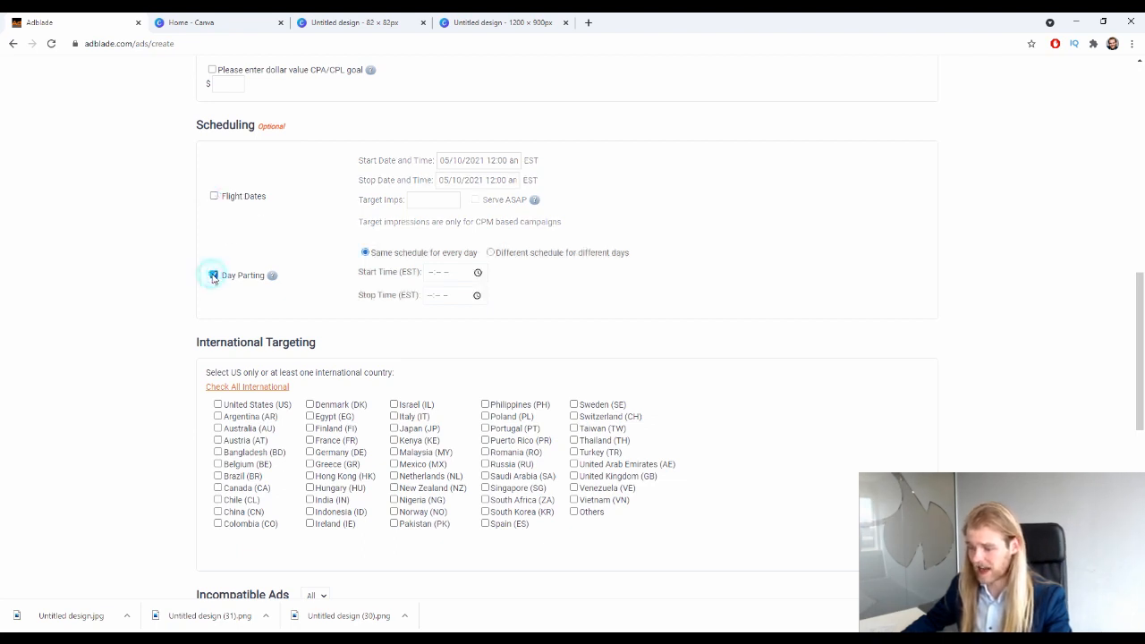
pyautogui.click(524, 253)
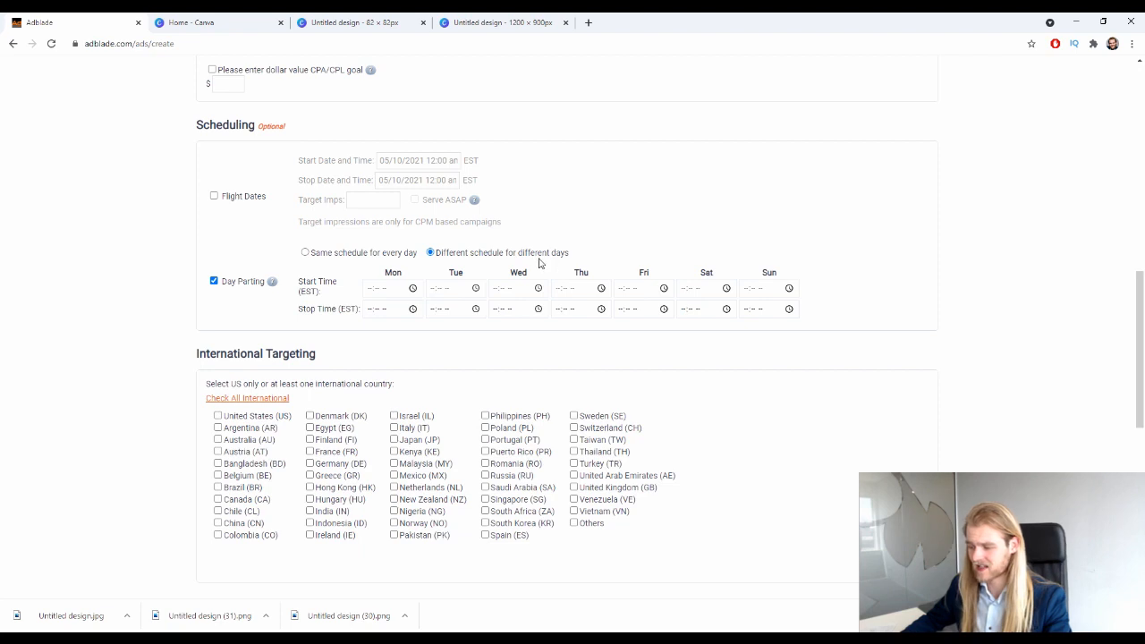
pyautogui.click(211, 281)
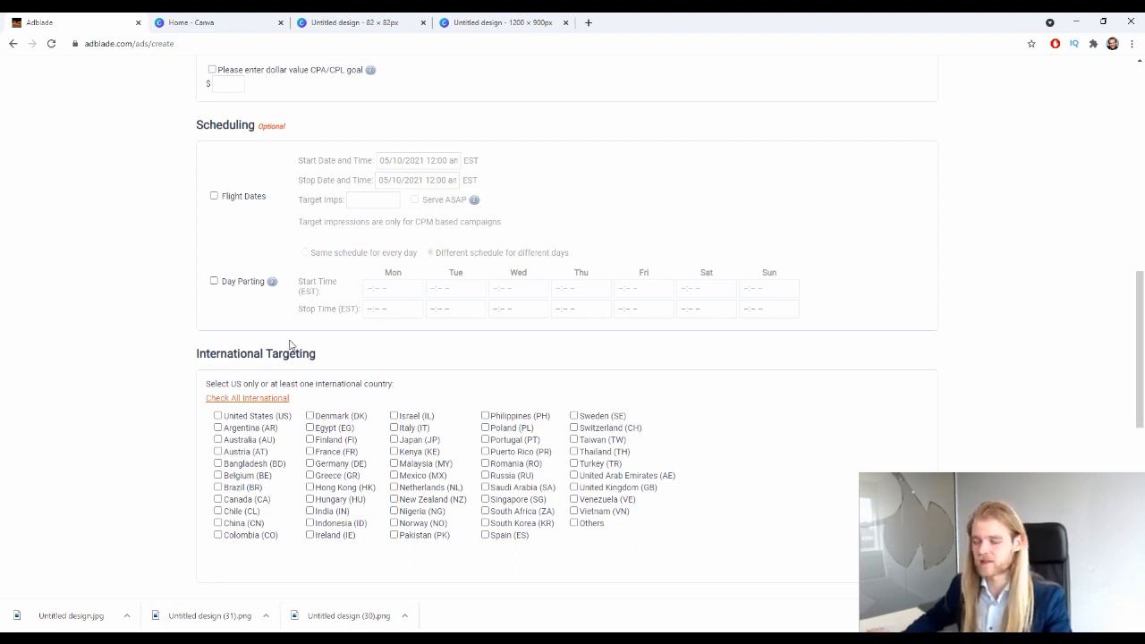
# Read the country selection rule under International Targeting and target only United States (US).
pyautogui.scroll(-1, 286, 283)
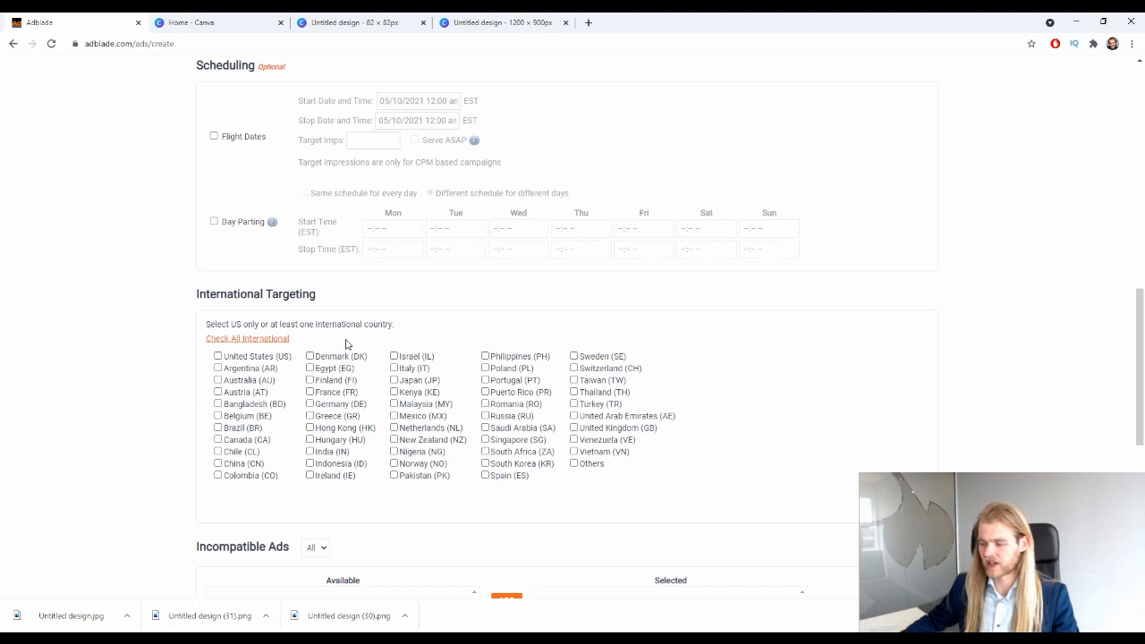
pyautogui.scroll(-1, 333, 273)
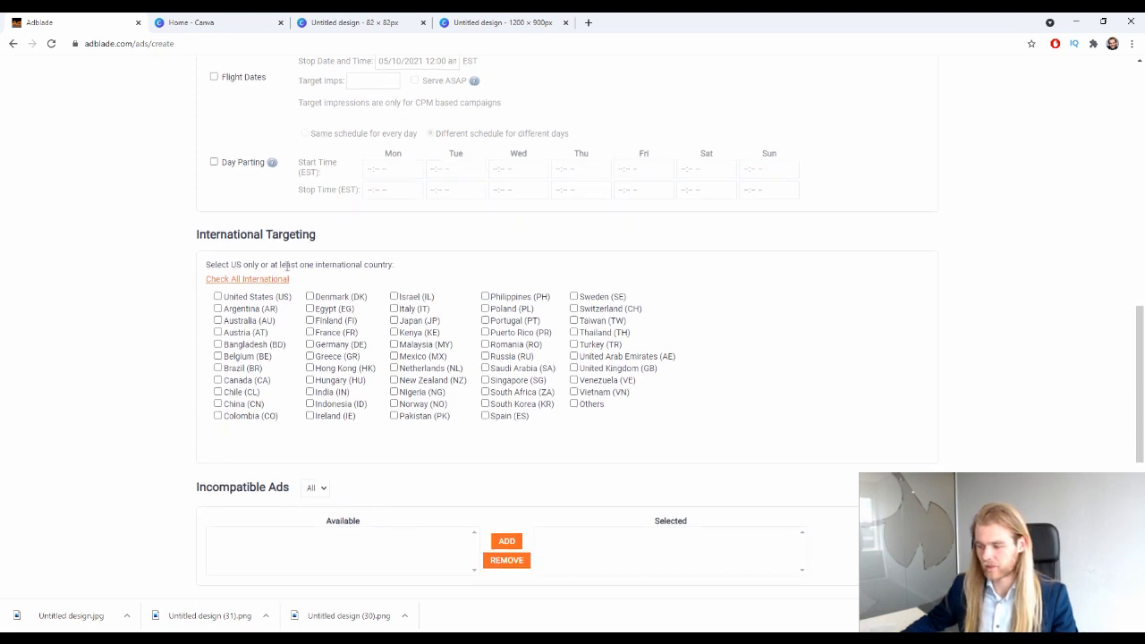
pyautogui.moveTo(280, 263); pyautogui.dragTo(364, 263)
pyautogui.click(392, 253)
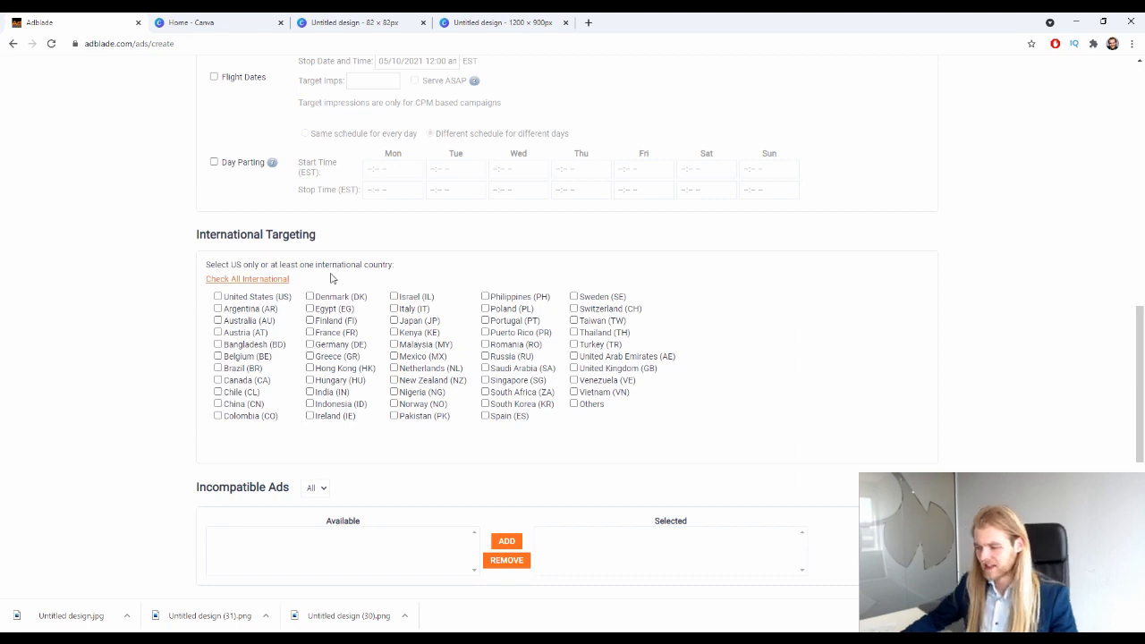
pyautogui.click(219, 297)
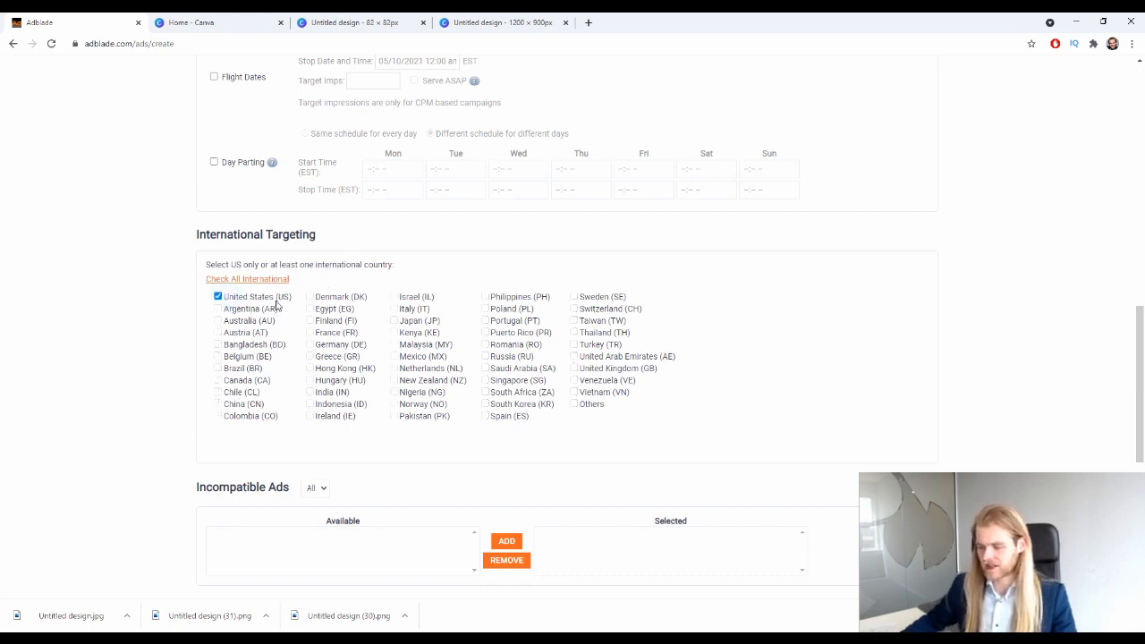
# Inspect the Incompatible Ads section, including its filter and the Available and Selected lists.
pyautogui.scroll(-3, 261, 293)
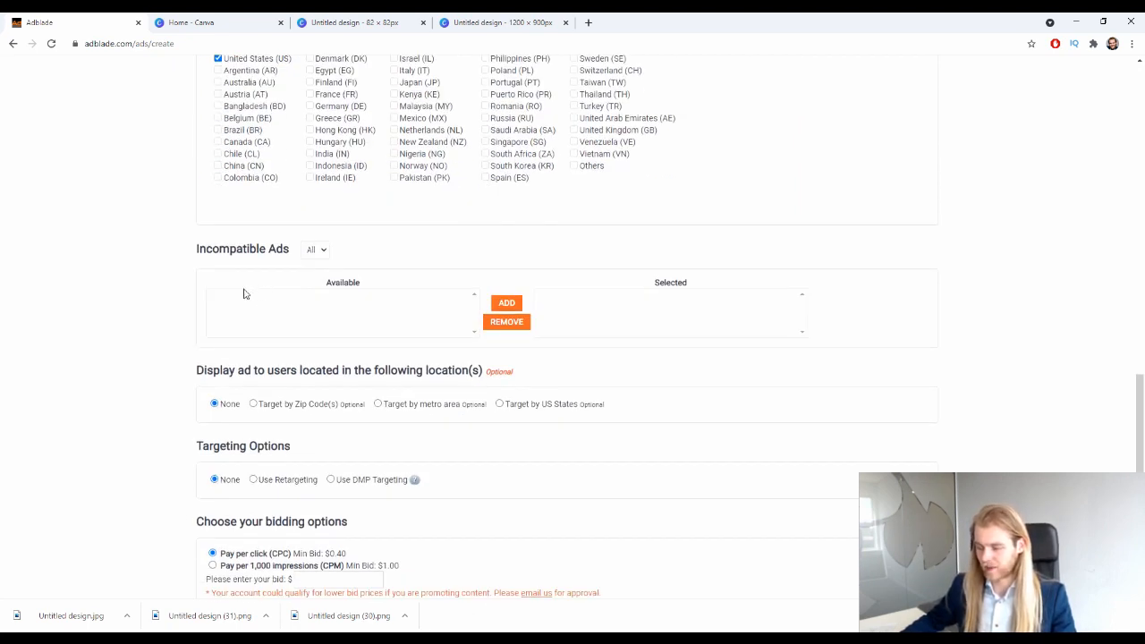
pyautogui.scroll(1, 243, 293)
pyautogui.moveTo(198, 308); pyautogui.dragTo(352, 317)
pyautogui.click(349, 315)
pyautogui.click(385, 369)
pyautogui.click(316, 311)
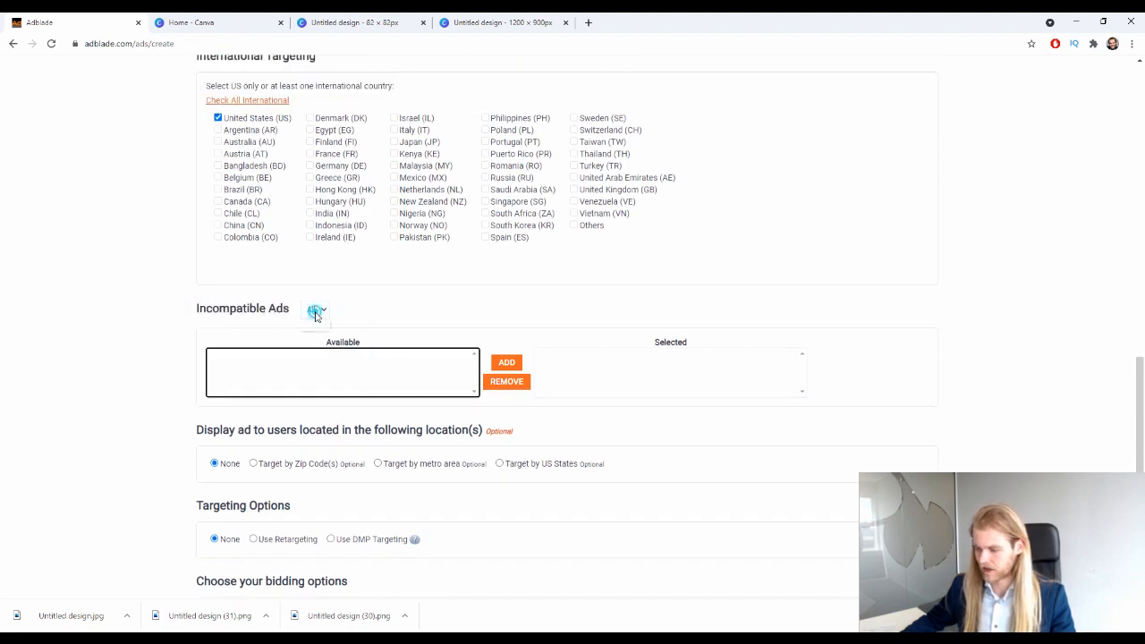
pyautogui.click(361, 324)
pyautogui.click(365, 364)
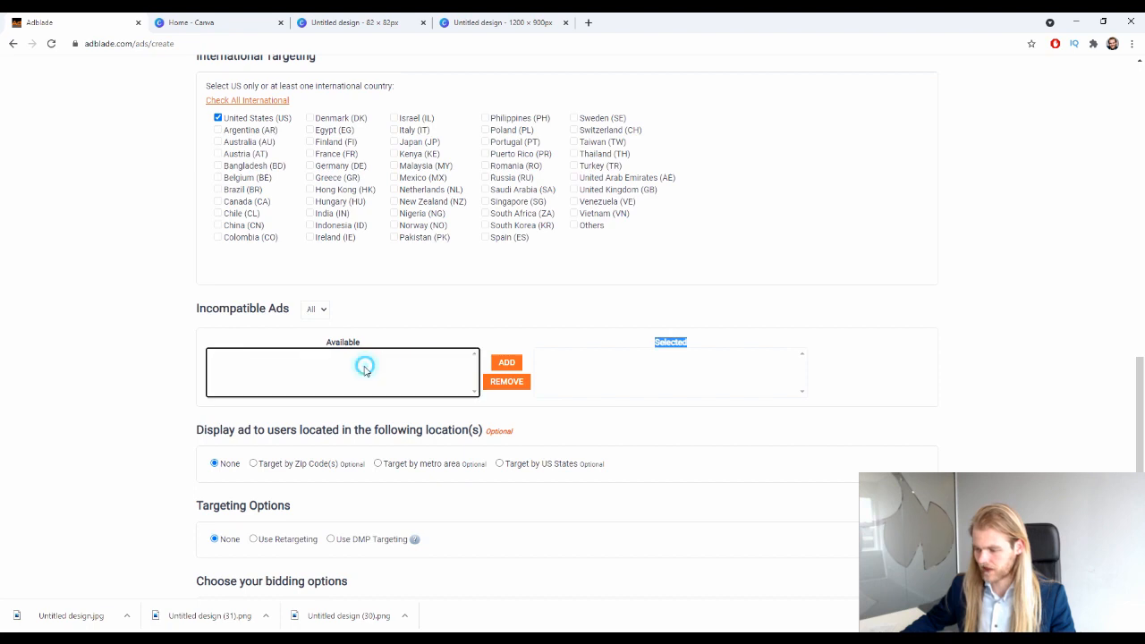
pyautogui.click(668, 370)
pyautogui.click(359, 363)
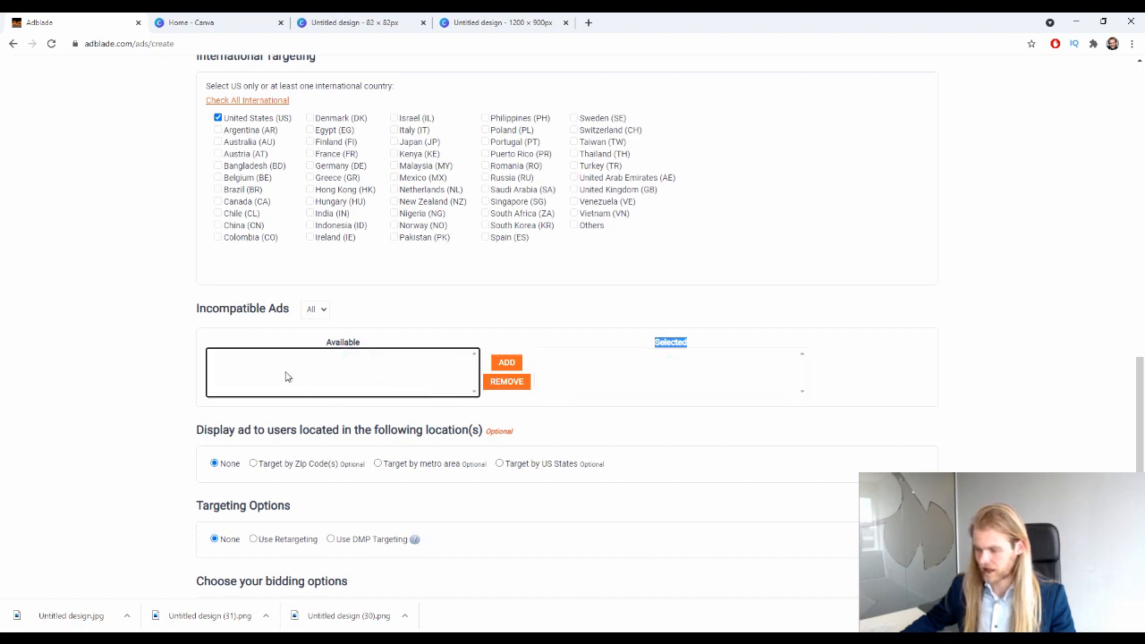
# Try to add an ad from the Available list to the Selected list of incompatible ads.
pyautogui.click(248, 363)
pyautogui.click(557, 387)
pyautogui.click(572, 329)
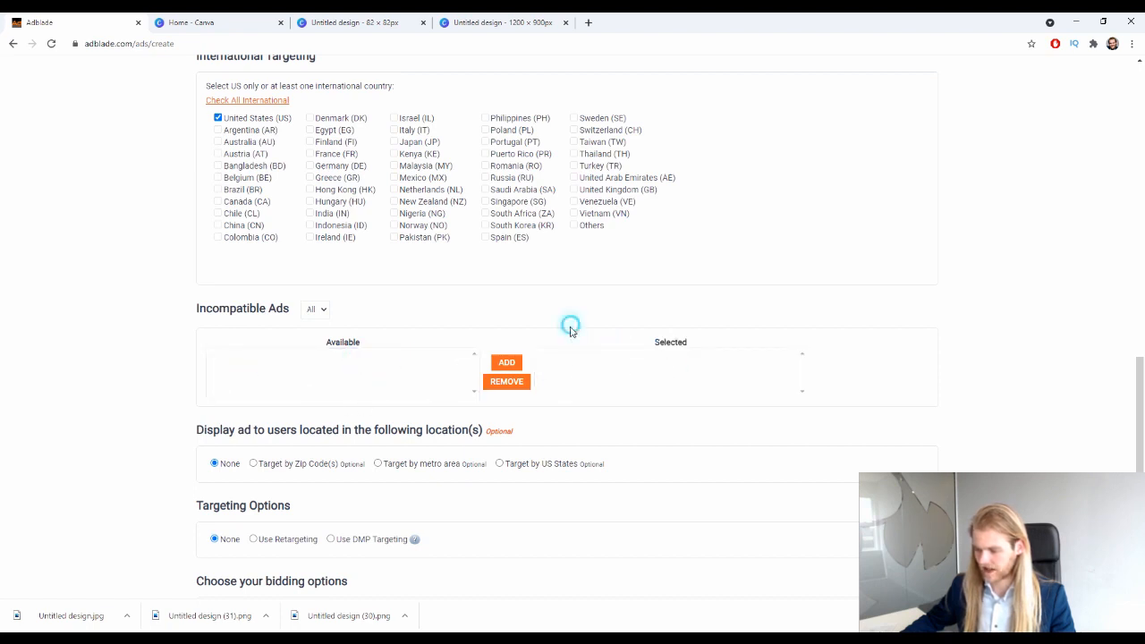
pyautogui.click(299, 380)
pyautogui.click(424, 374)
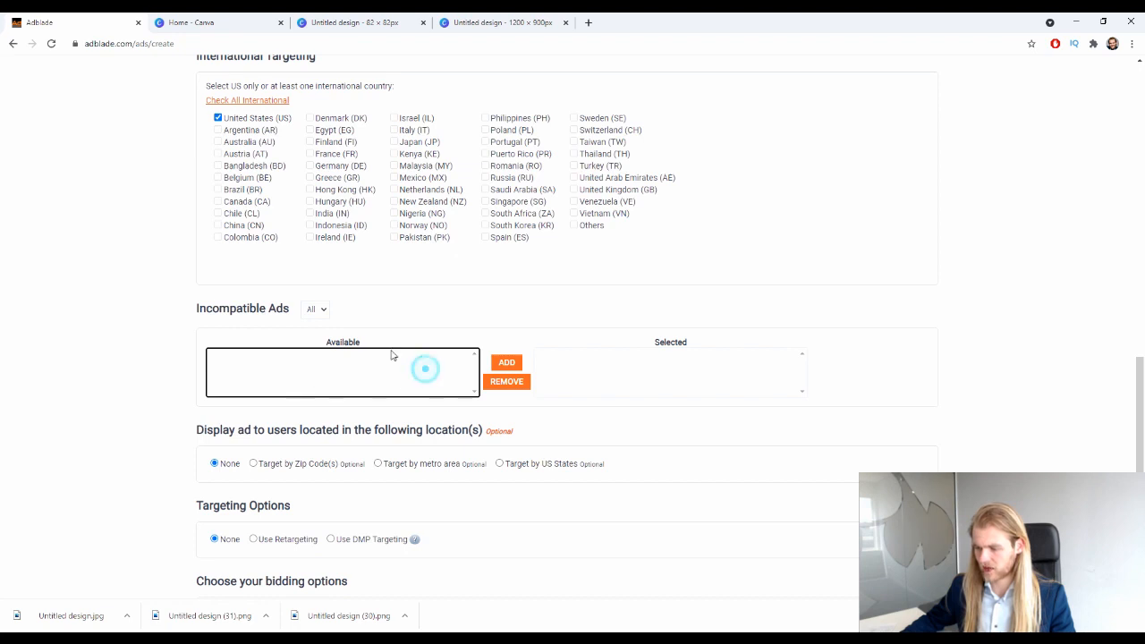
pyautogui.click(603, 376)
pyautogui.click(396, 388)
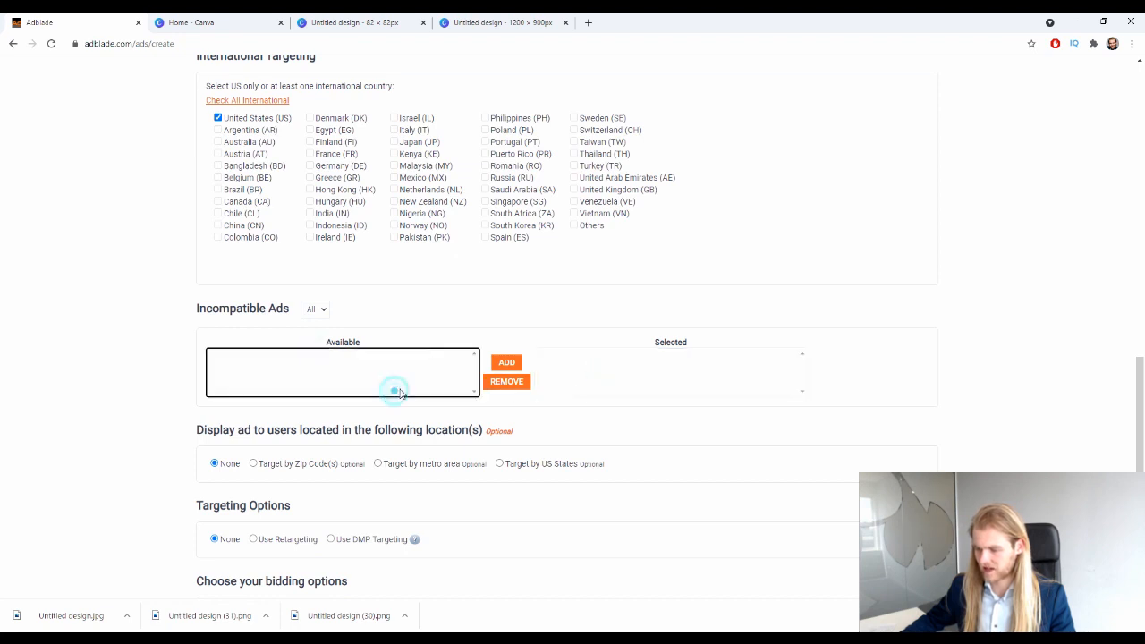
pyautogui.click(506, 362)
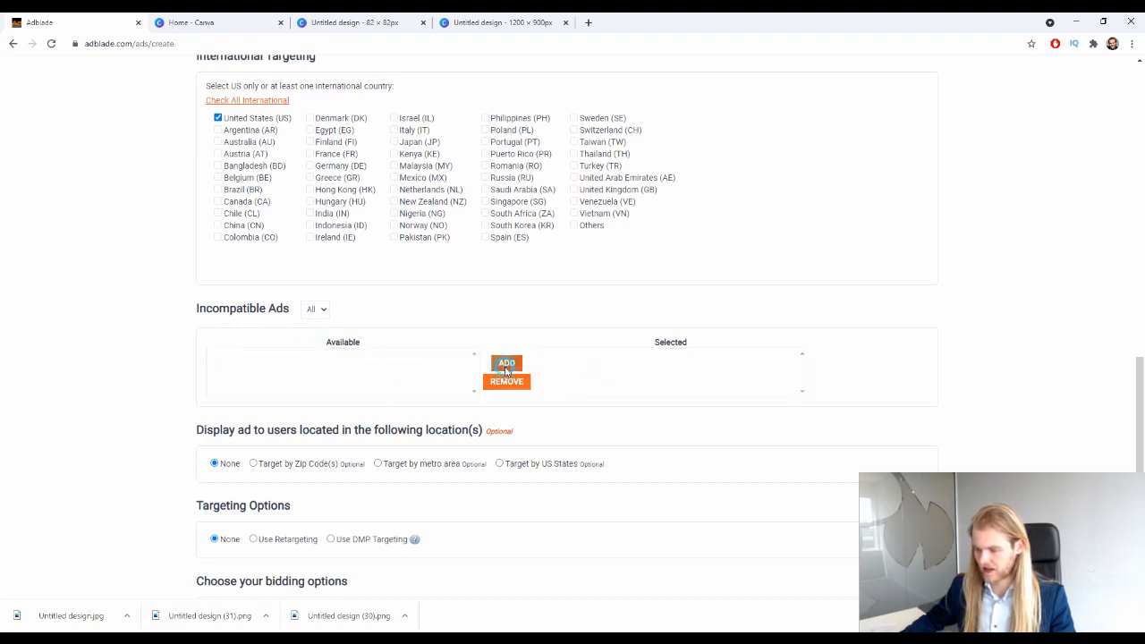
pyautogui.click(435, 363)
pyautogui.click(605, 365)
pyautogui.click(441, 373)
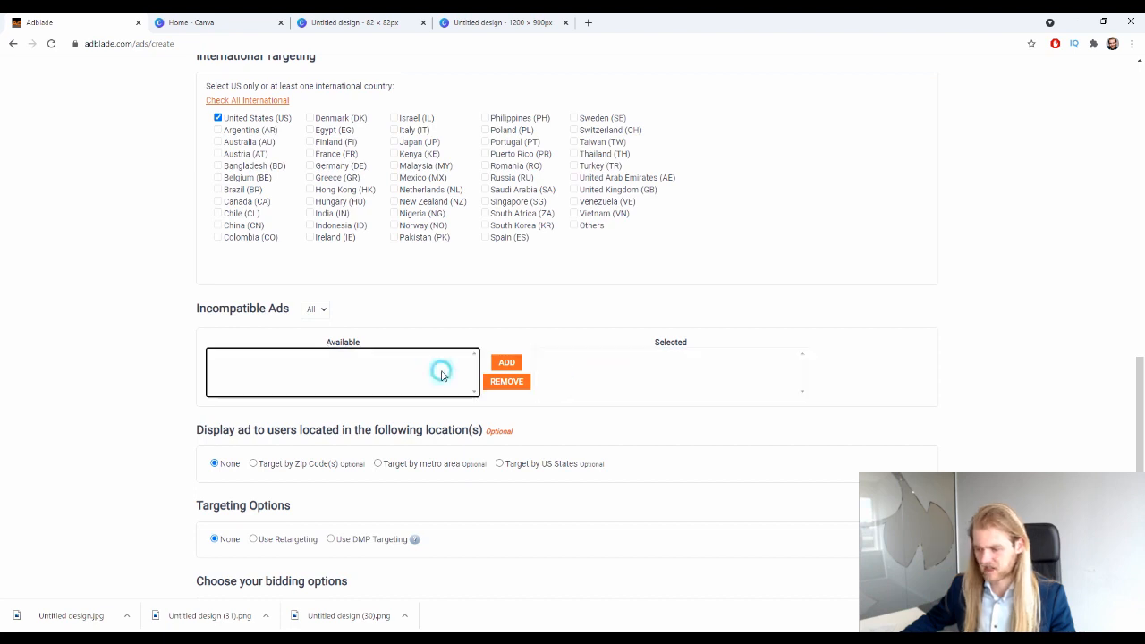
pyautogui.scroll(-2, 779, 426)
pyautogui.click(627, 248)
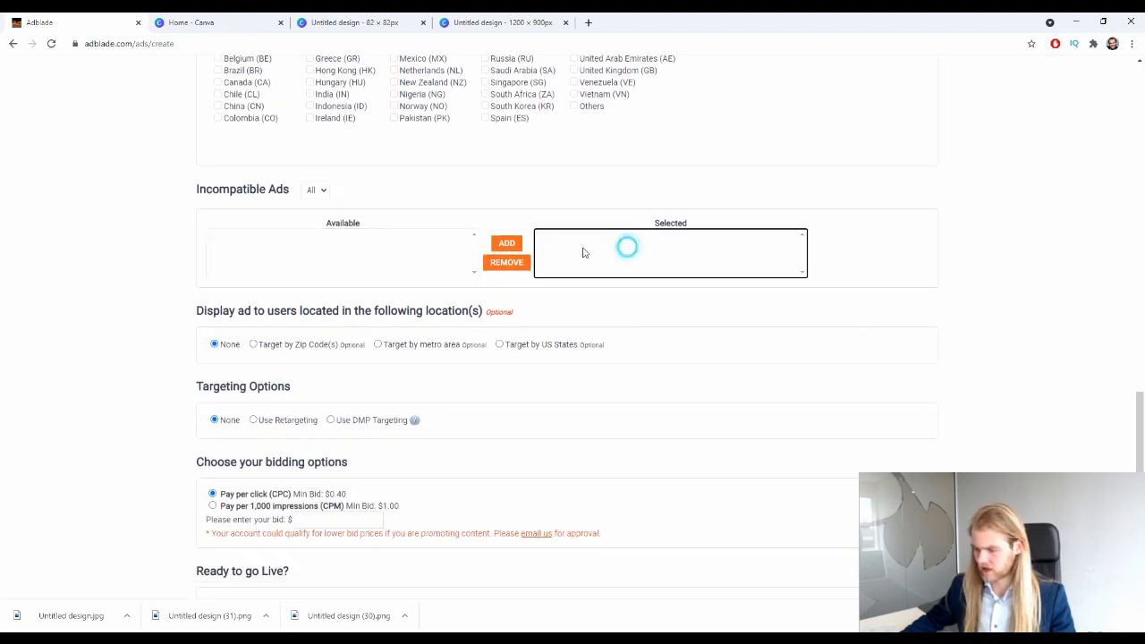
pyautogui.click(430, 248)
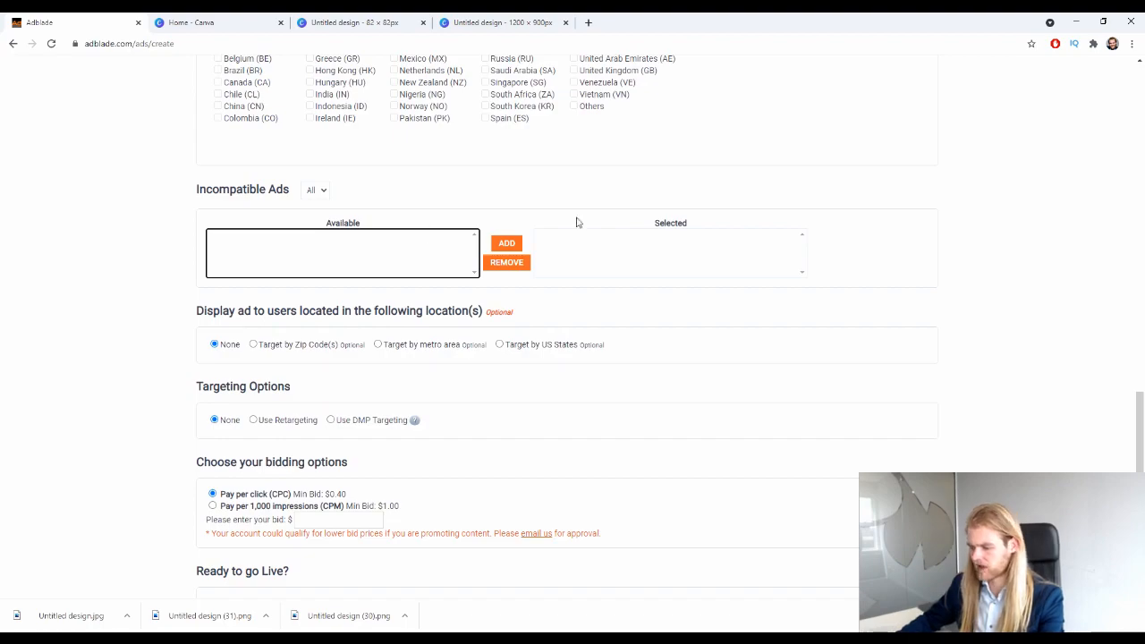
# Look back over the ad details and international targeting, and return to the Incompatible Ads section.
pyautogui.scroll(-1, 355, 194)
pyautogui.scroll(18, 67, 250)
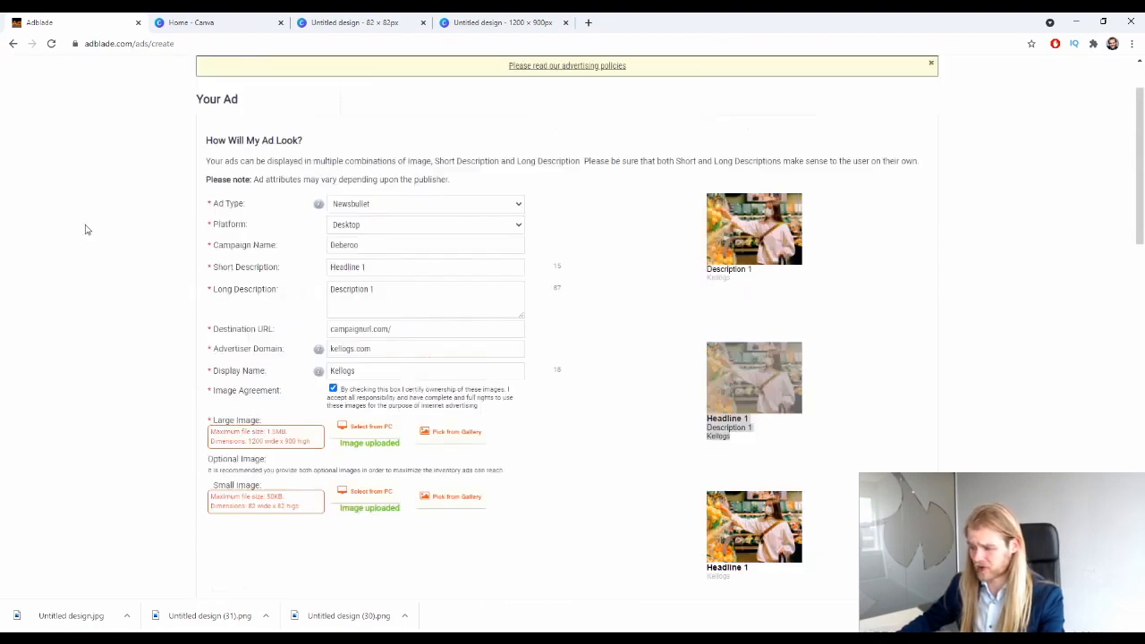
pyautogui.scroll(1, 90, 224)
pyautogui.scroll(-15, 104, 220)
pyautogui.scroll(3, 104, 220)
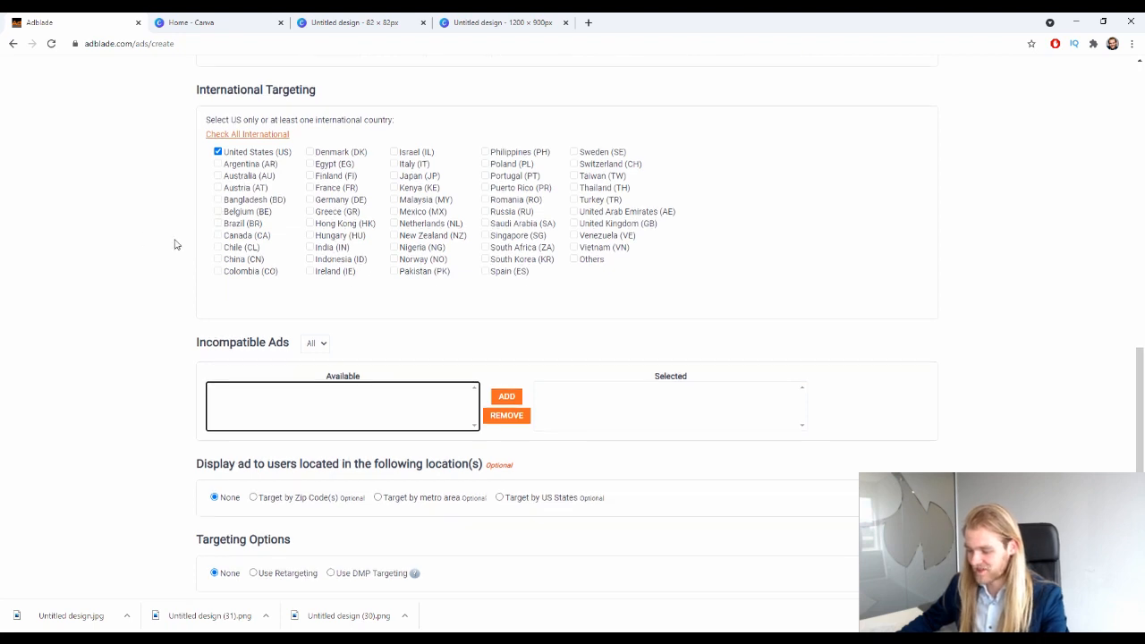
pyautogui.scroll(-2, 174, 242)
# Test adding and removing entries between the two Incompatible Ads lists.
pyautogui.click(525, 291)
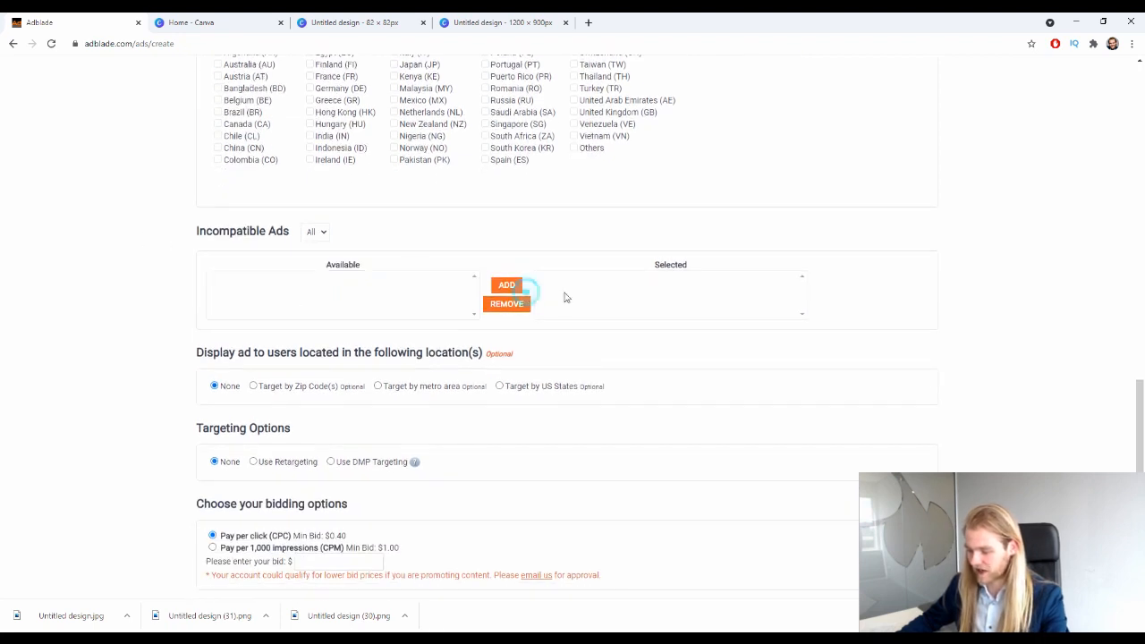
pyautogui.click(492, 300)
pyautogui.click(613, 287)
pyautogui.click(511, 284)
pyautogui.click(595, 294)
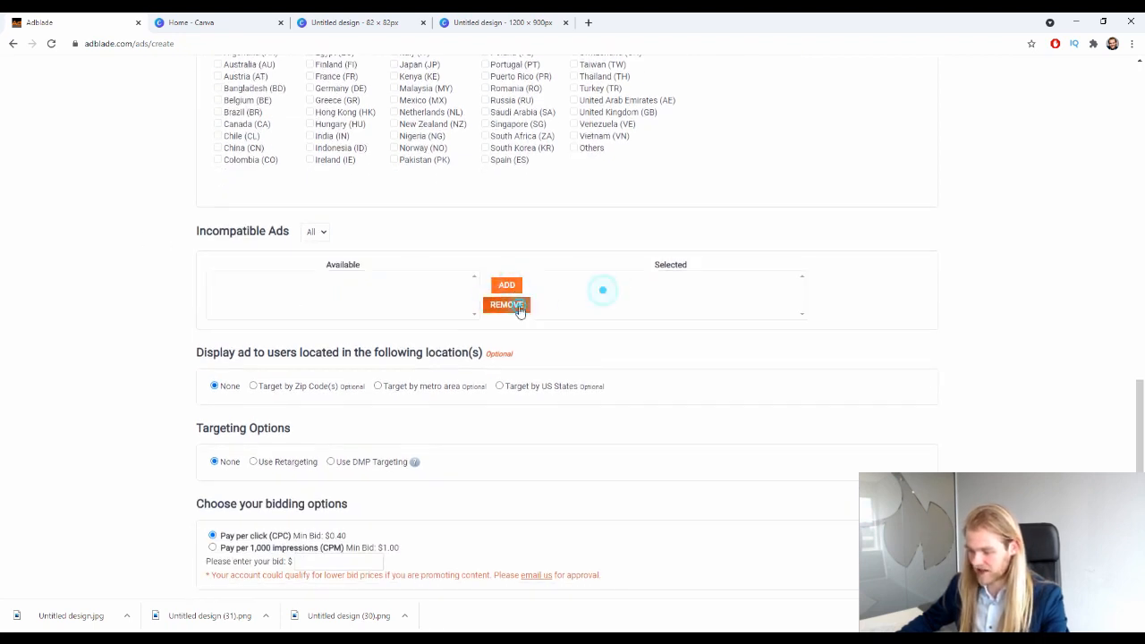
pyautogui.click(506, 286)
pyautogui.click(586, 302)
pyautogui.click(123, 246)
# Choose Target by Zip Code(s) for the ad's display locations and read the format note under the zip code field.
pyautogui.scroll(-1, 122, 246)
pyautogui.scroll(-1, 120, 245)
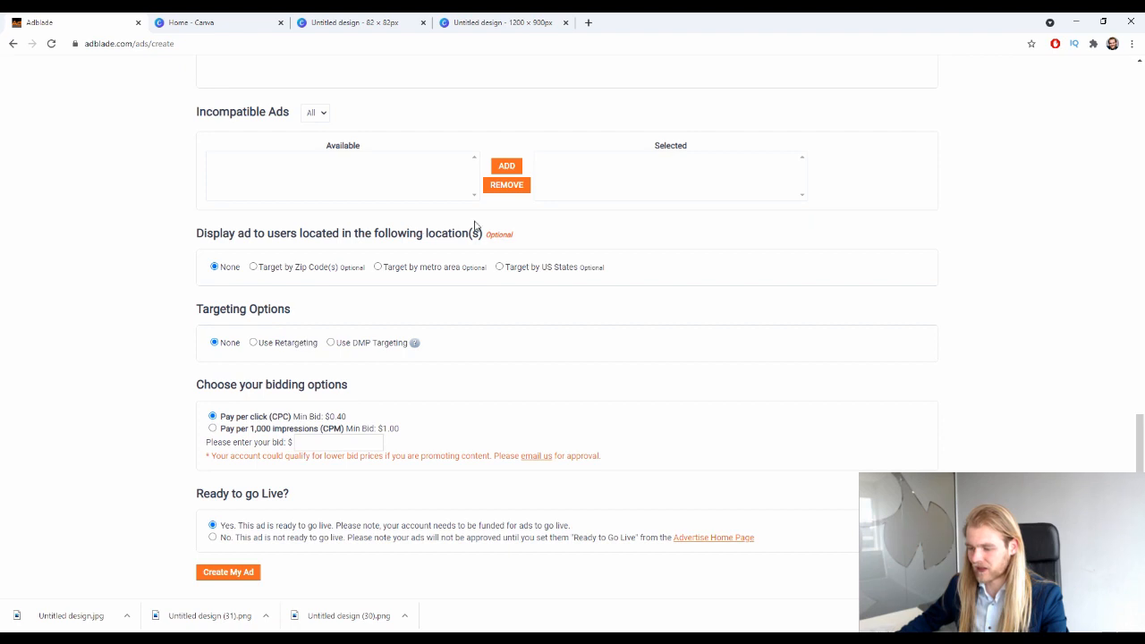
pyautogui.click(293, 268)
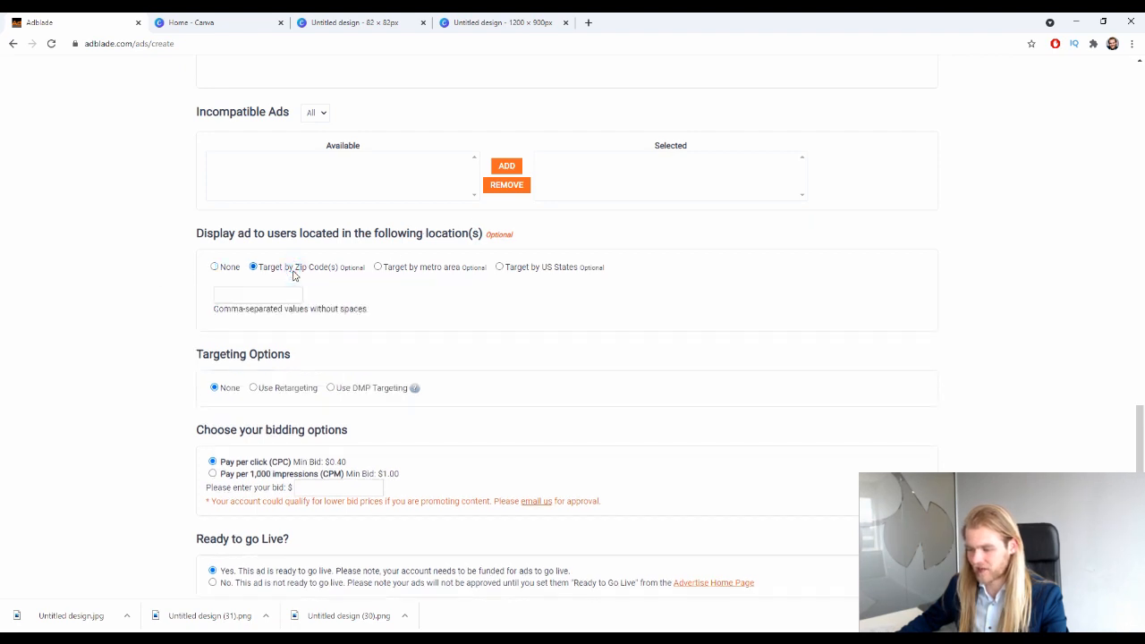
pyautogui.click(276, 295)
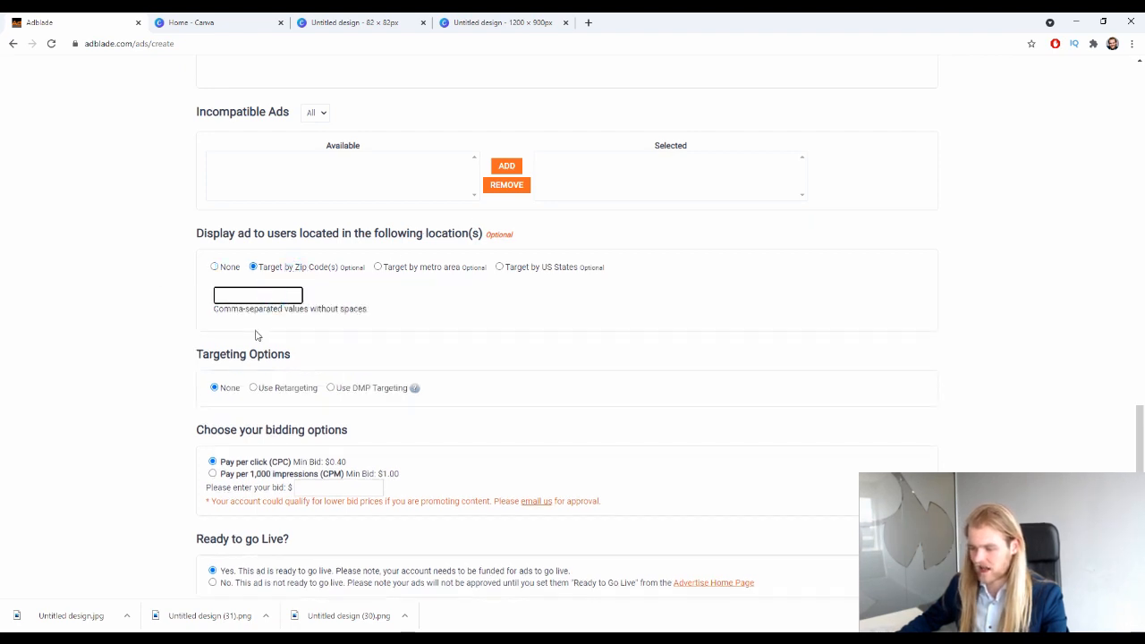
pyautogui.moveTo(215, 296); pyautogui.dragTo(327, 319)
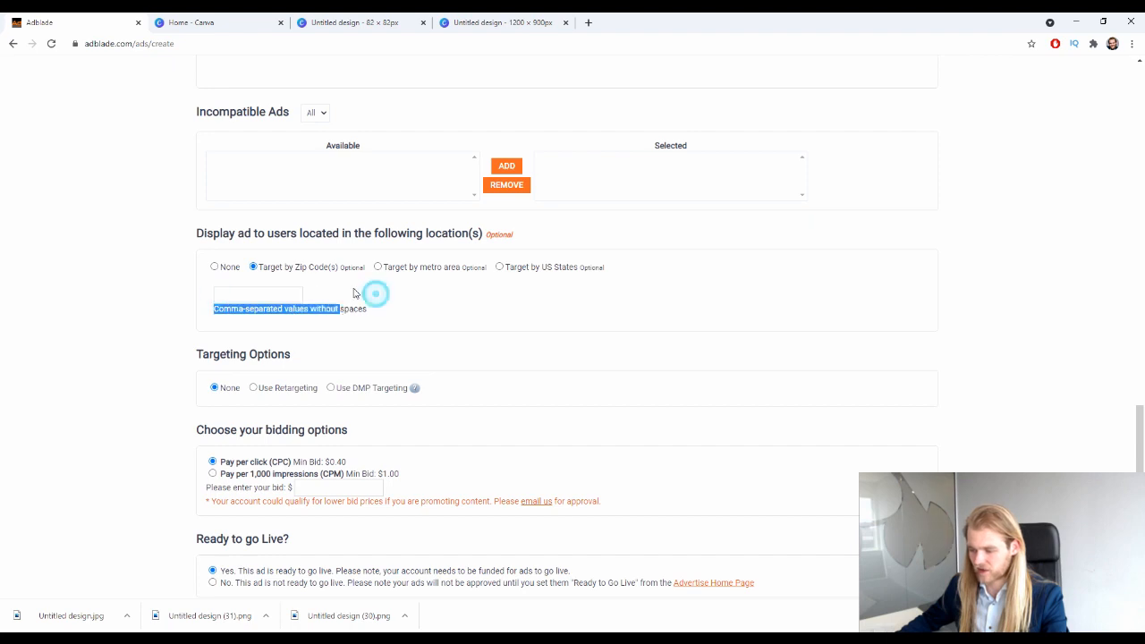
# Switch the ad's display locations to Target by metro area and look through the States list.
pyautogui.click(362, 309)
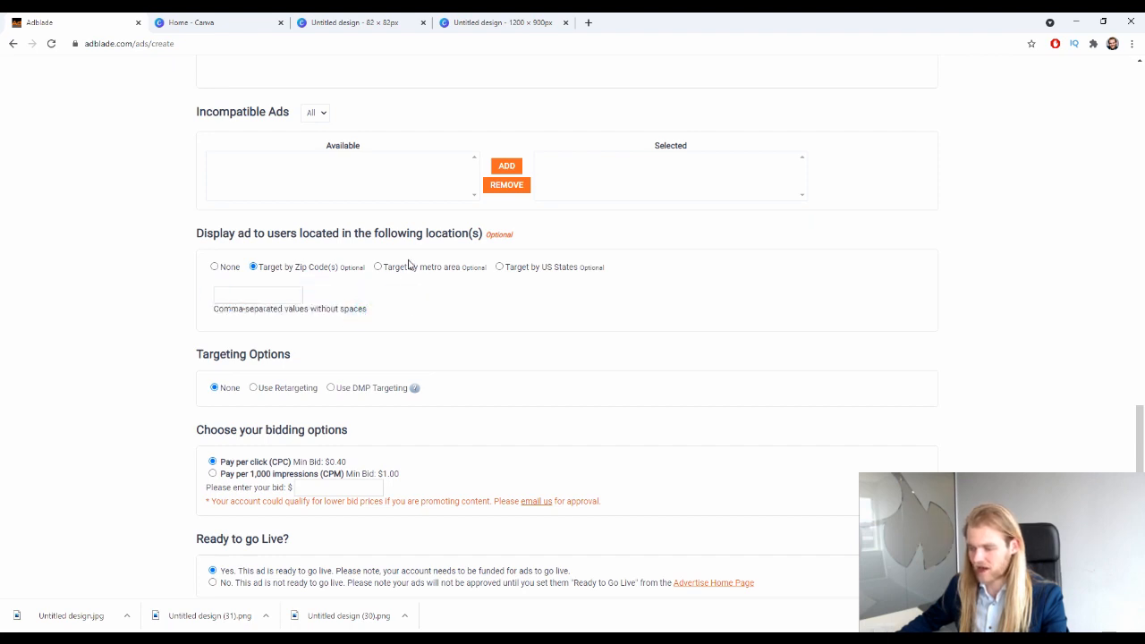
pyautogui.click(407, 273)
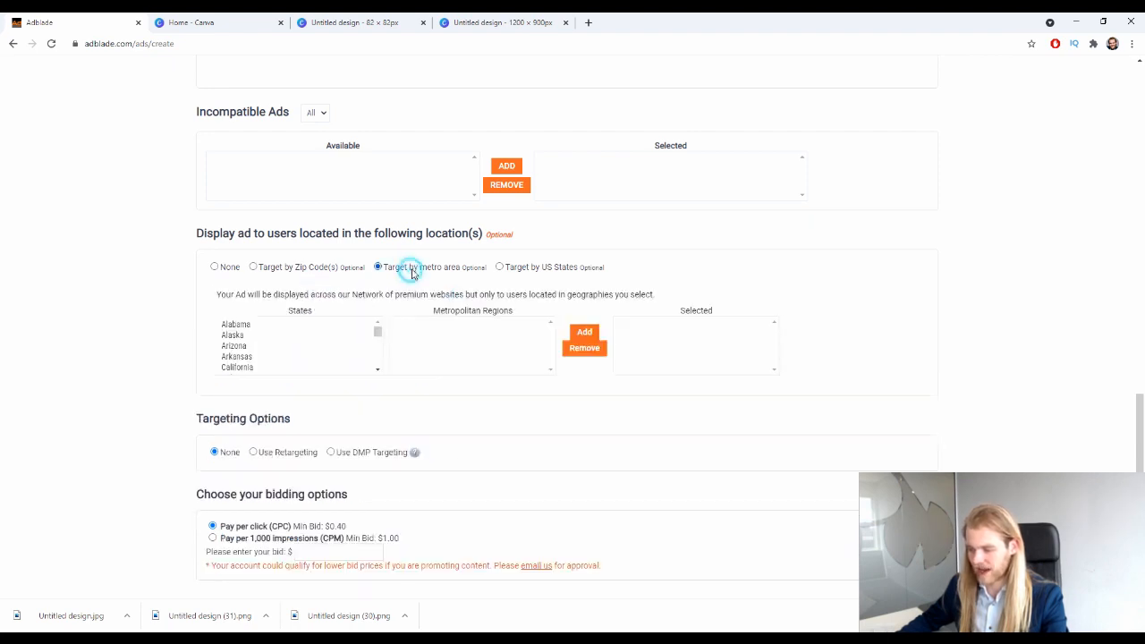
pyautogui.moveTo(378, 332); pyautogui.dragTo(381, 366)
pyautogui.scroll(2, 255, 342)
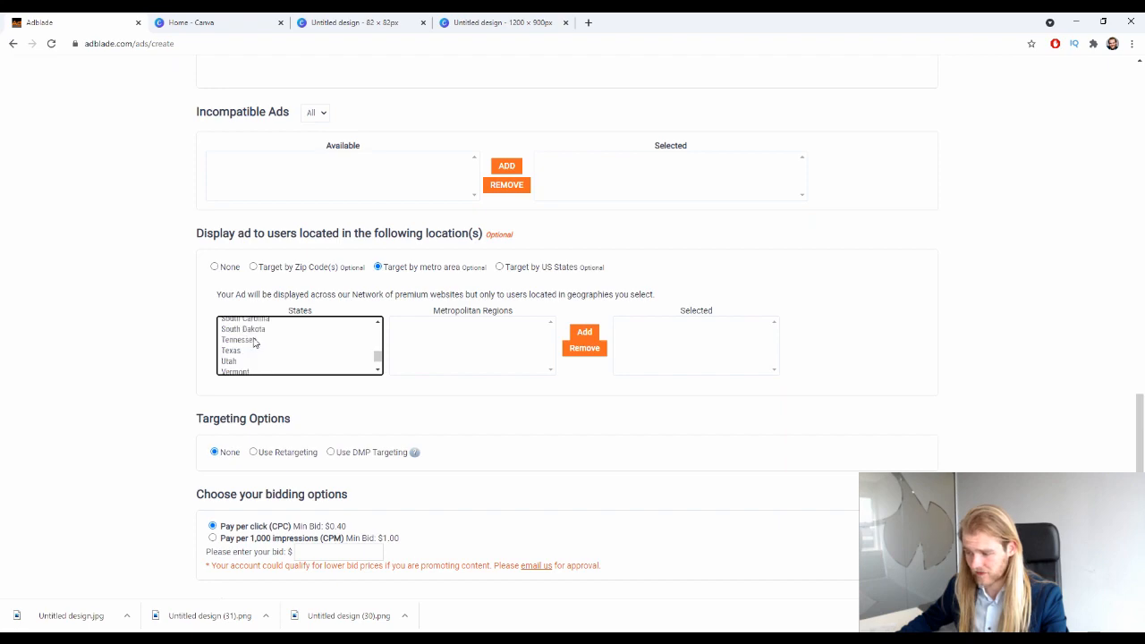
pyautogui.scroll(13, 255, 343)
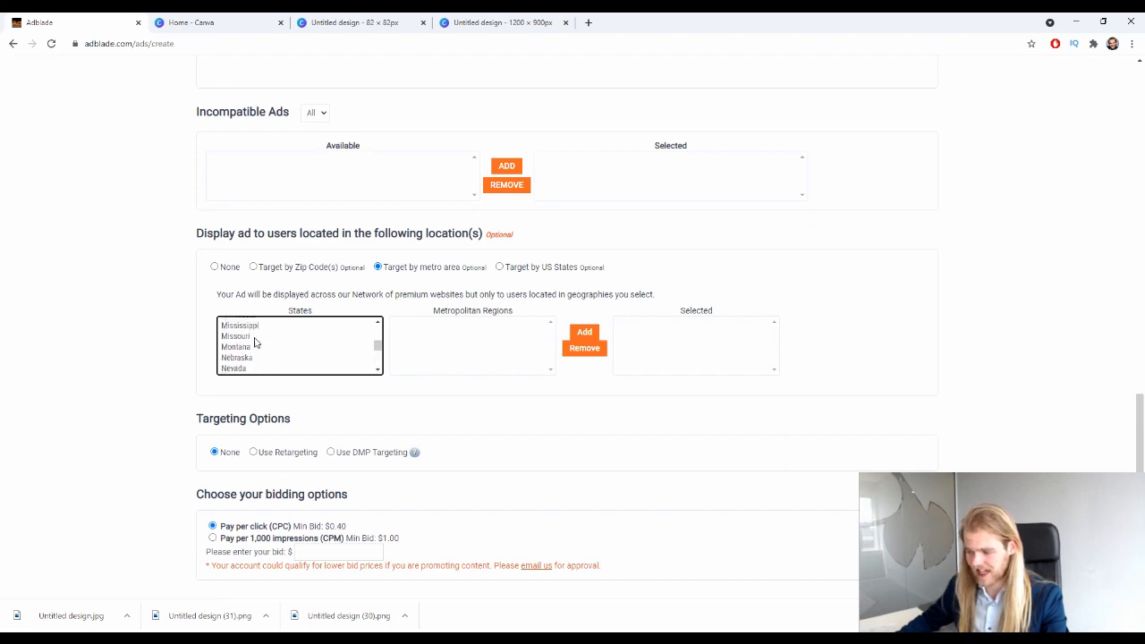
pyautogui.scroll(-1, 255, 346)
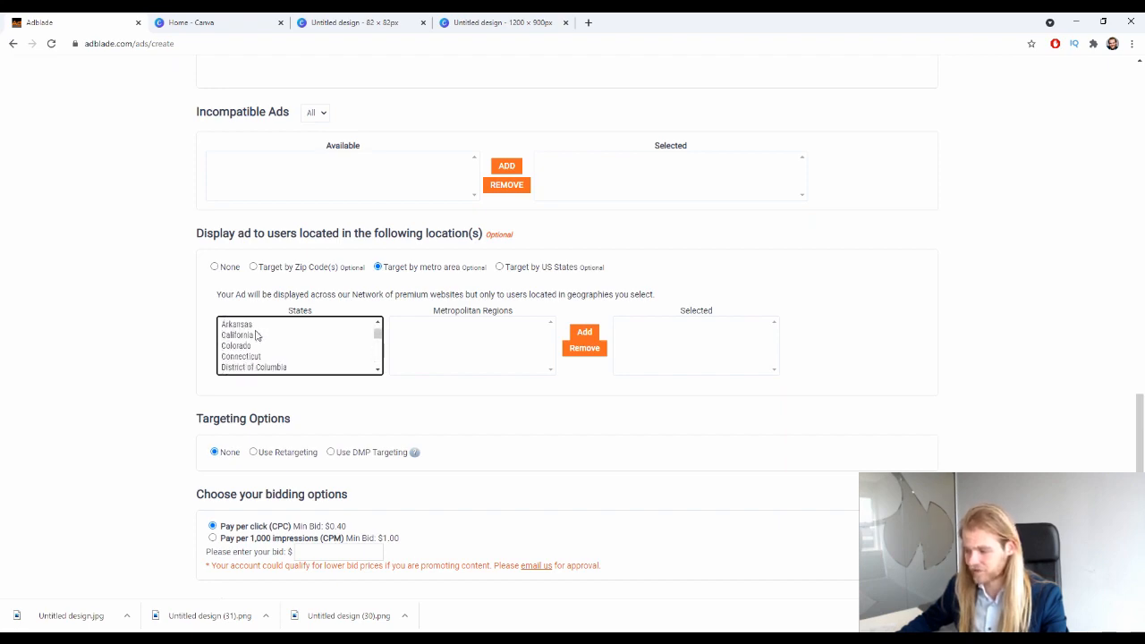
pyautogui.scroll(5, 268, 330)
pyautogui.scroll(-4, 501, 358)
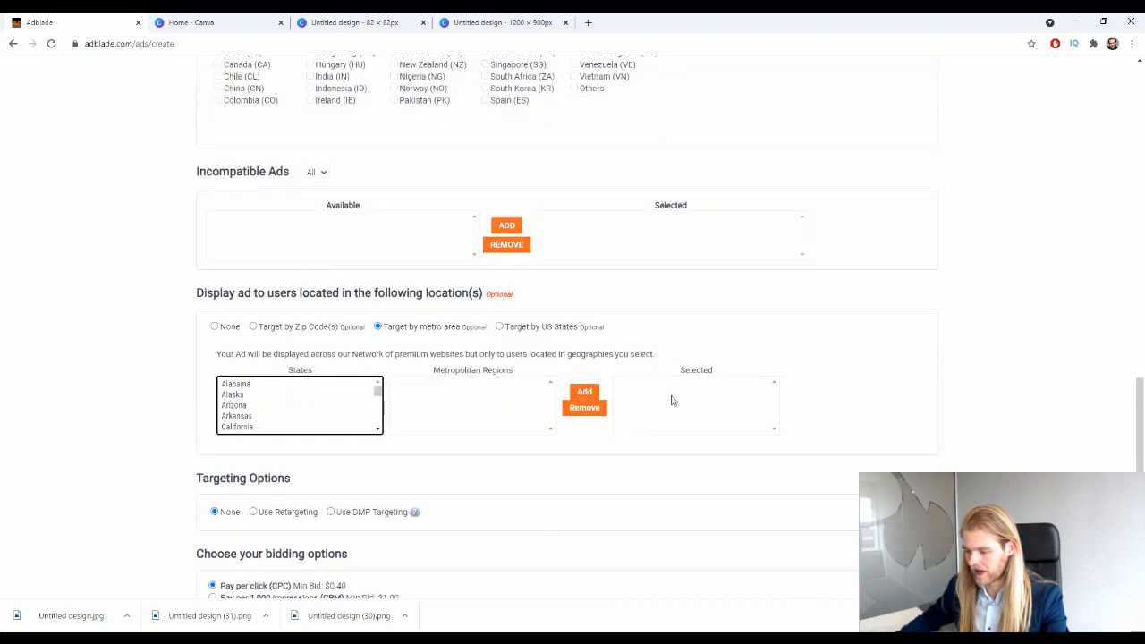
# Switch the location targeting to Target by US States and look through the available states.
pyautogui.click(540, 328)
pyautogui.scroll(-2, 685, 322)
pyautogui.scroll(-3, 307, 269)
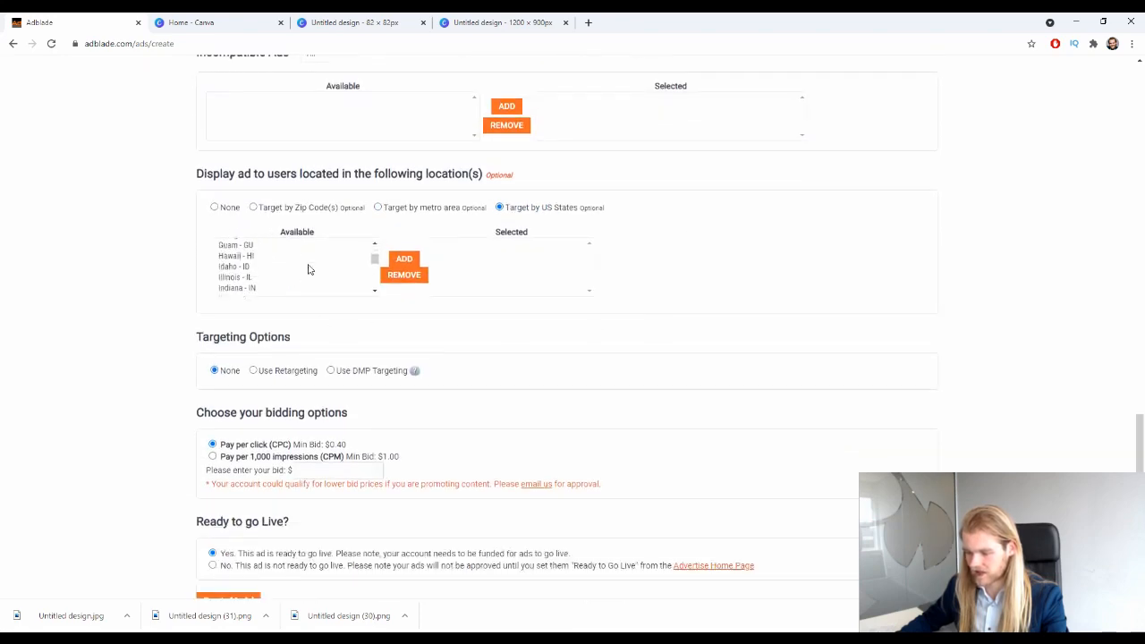
pyautogui.scroll(-10, 307, 269)
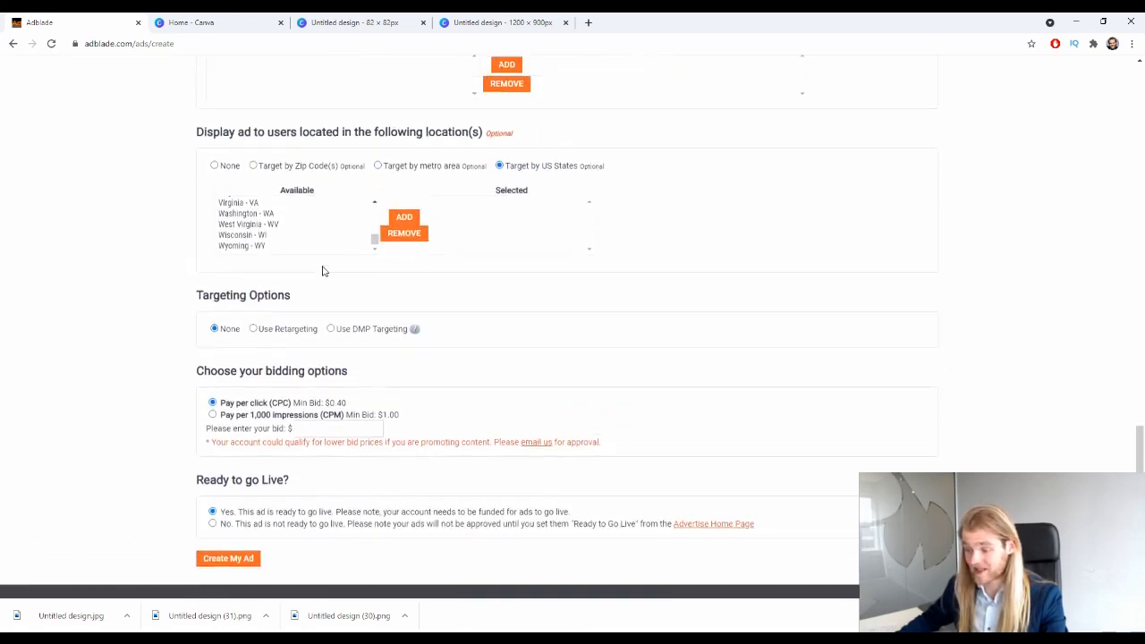
pyautogui.scroll(3, 323, 271)
# Return to Target by metro area and choose Ohio to list its metropolitan regions.
pyautogui.click(402, 298)
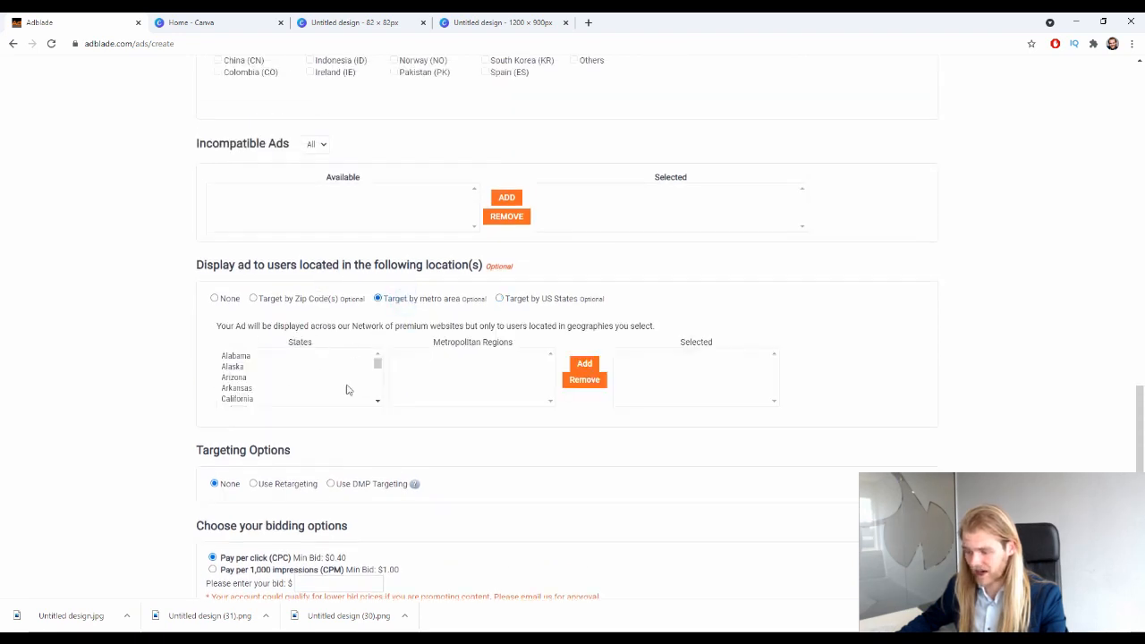
pyautogui.click(379, 401)
pyautogui.click(378, 401)
pyautogui.click(379, 401)
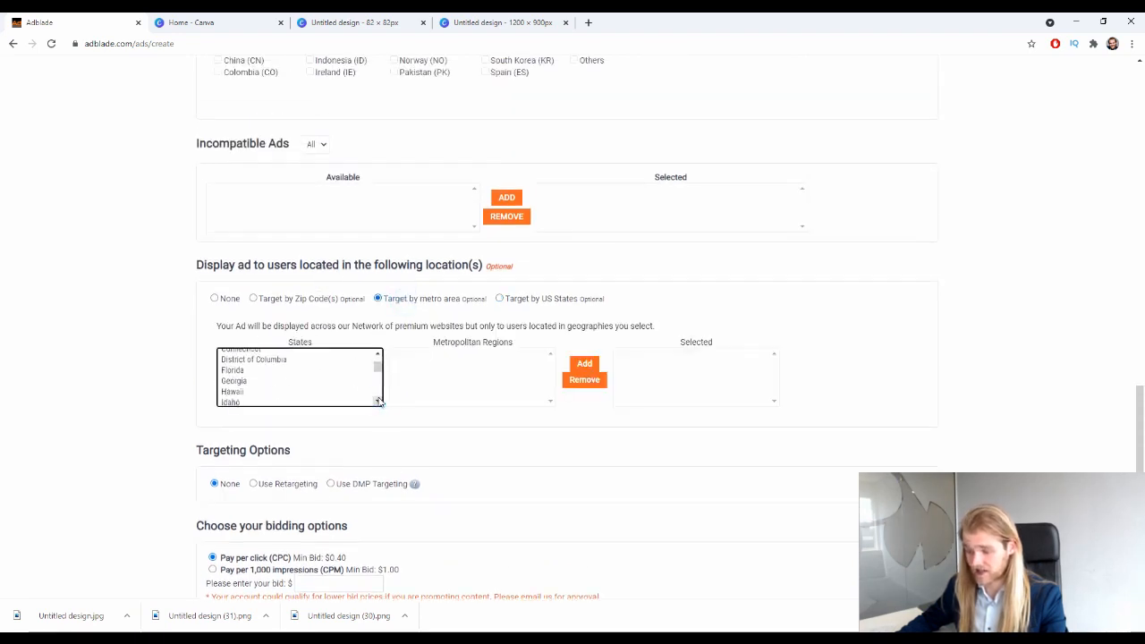
pyautogui.click(378, 401)
pyautogui.click(379, 401)
pyautogui.click(378, 400)
pyautogui.click(378, 401)
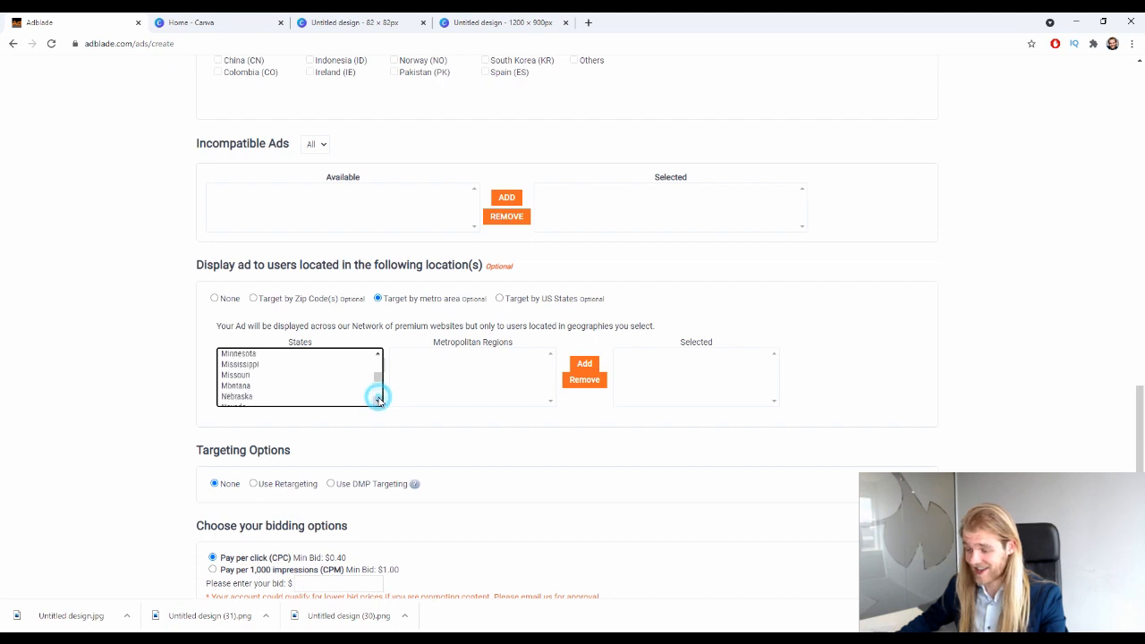
pyautogui.click(378, 400)
pyautogui.click(378, 401)
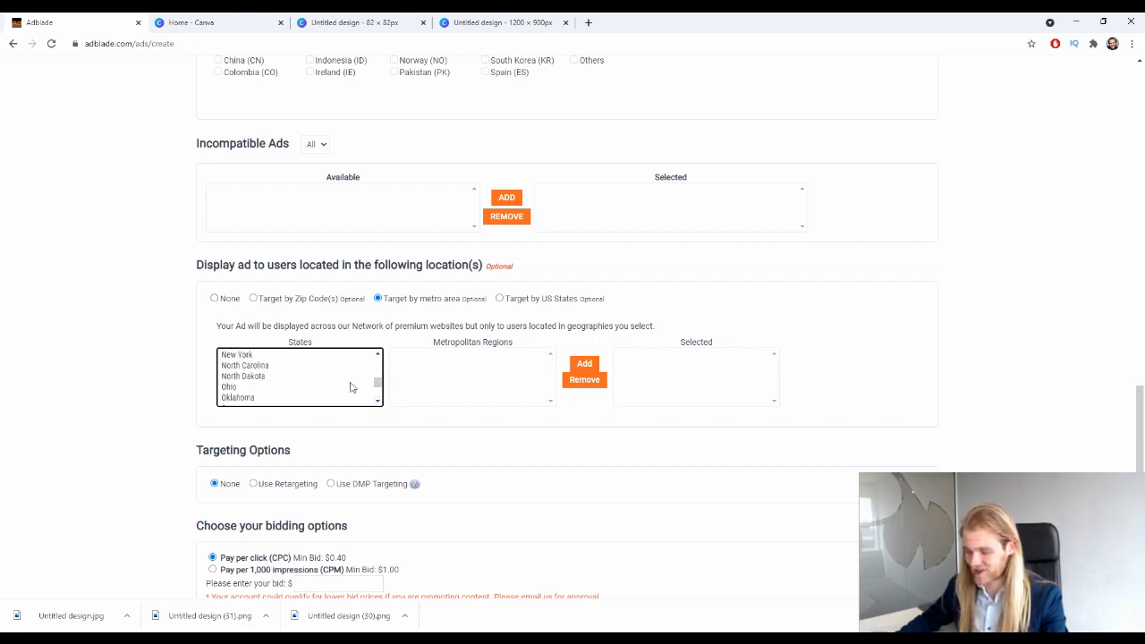
pyautogui.click(256, 388)
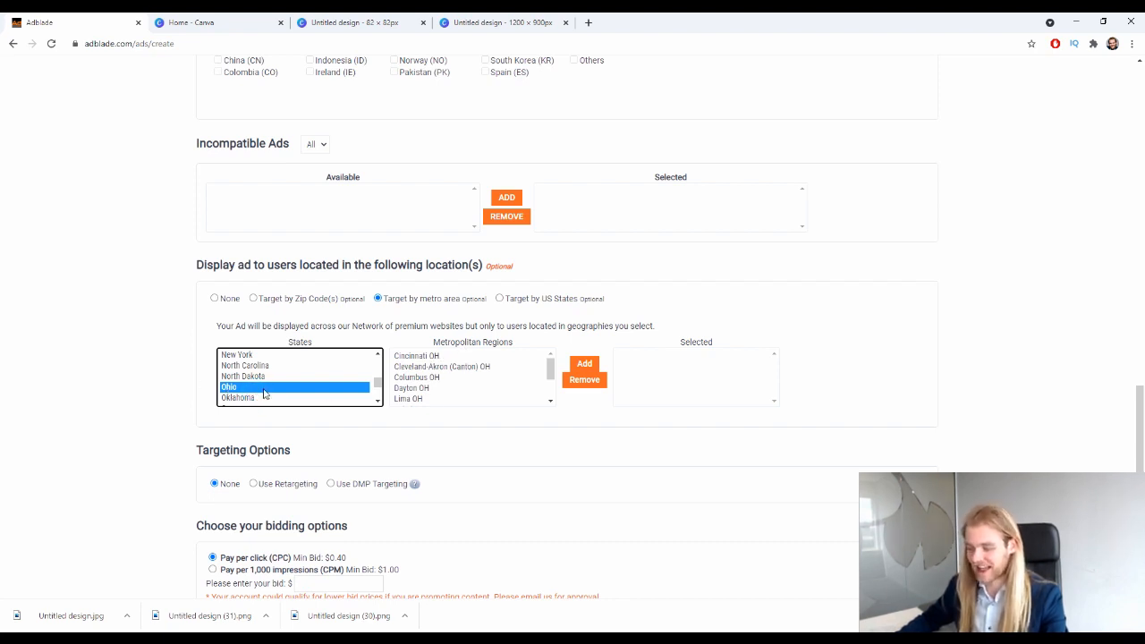
pyautogui.scroll(-5, 467, 371)
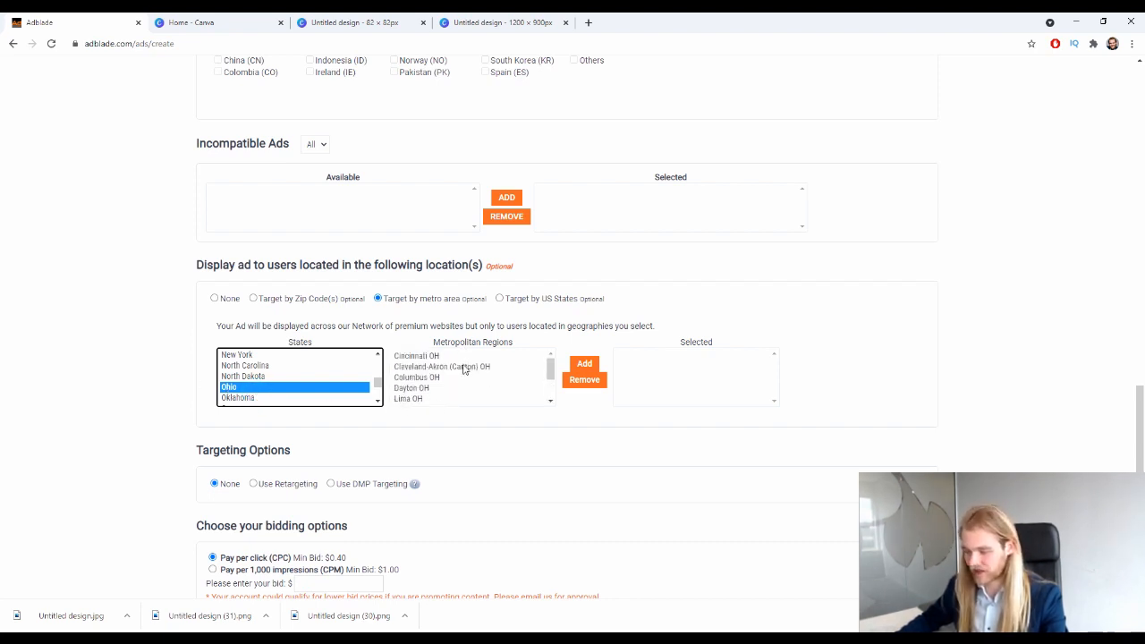
pyautogui.scroll(-2, 463, 376)
pyautogui.scroll(3, 459, 340)
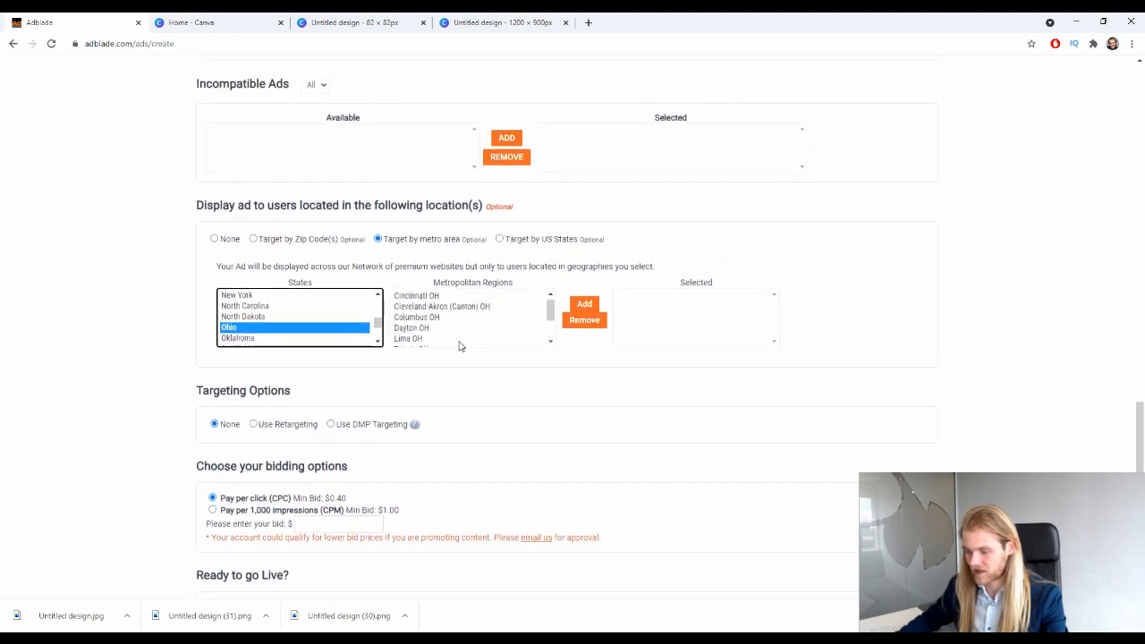
# Add Dayton OH to the selected metropolitan regions and remove it again.
pyautogui.moveTo(418, 336); pyautogui.dragTo(416, 328)
pyautogui.click(424, 338)
pyautogui.click(425, 329)
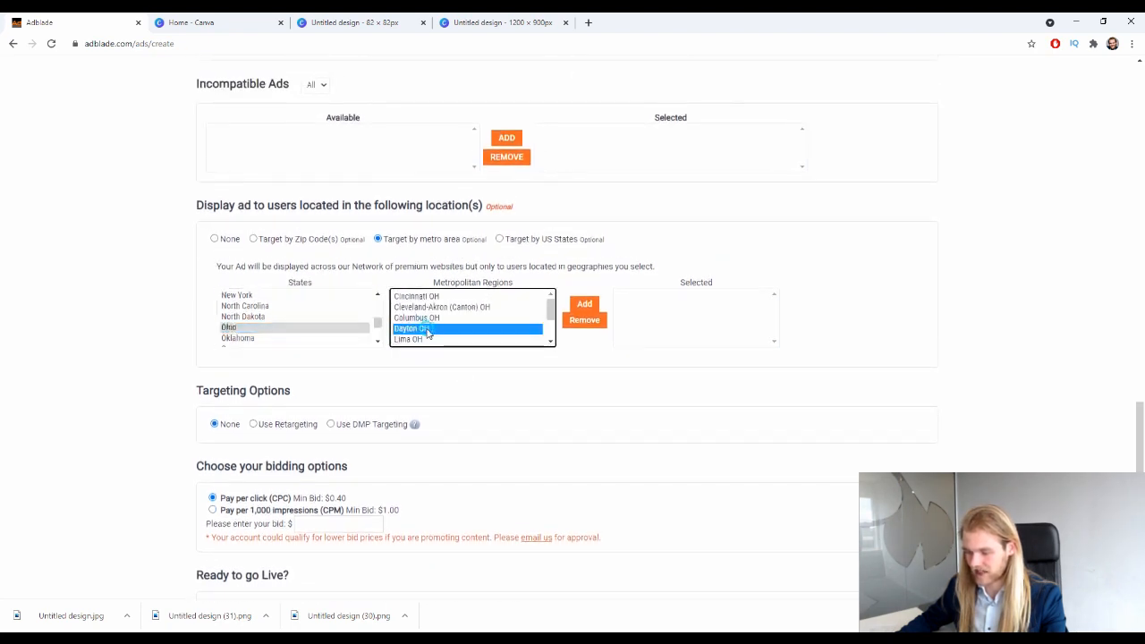
pyautogui.click(584, 304)
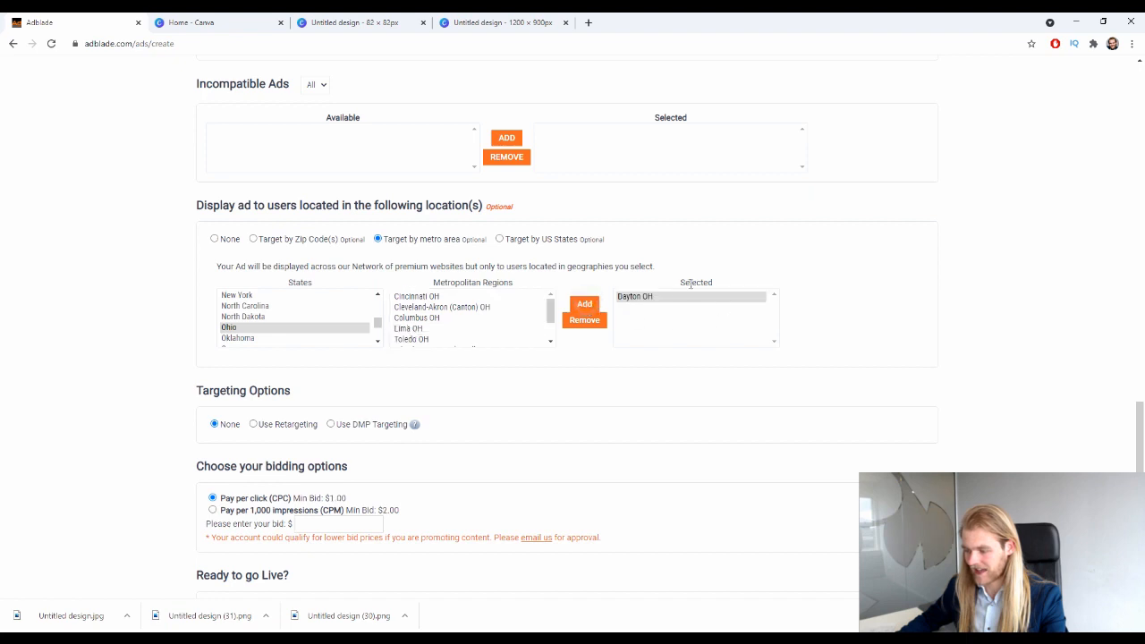
pyautogui.moveTo(689, 285); pyautogui.dragTo(674, 296)
pyautogui.click(673, 297)
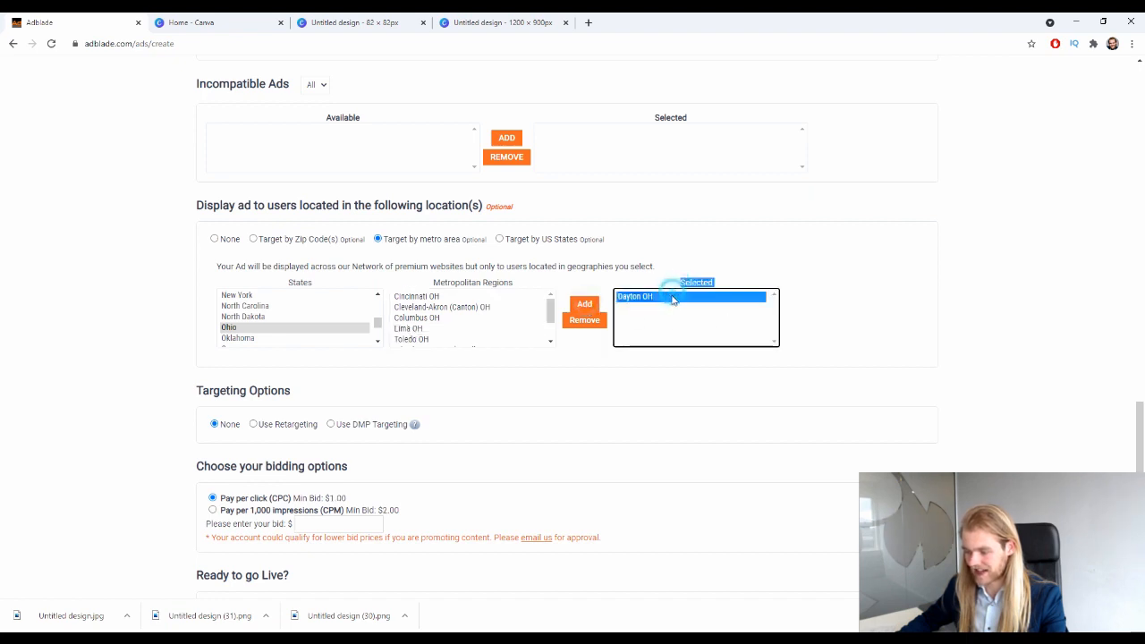
pyautogui.click(584, 320)
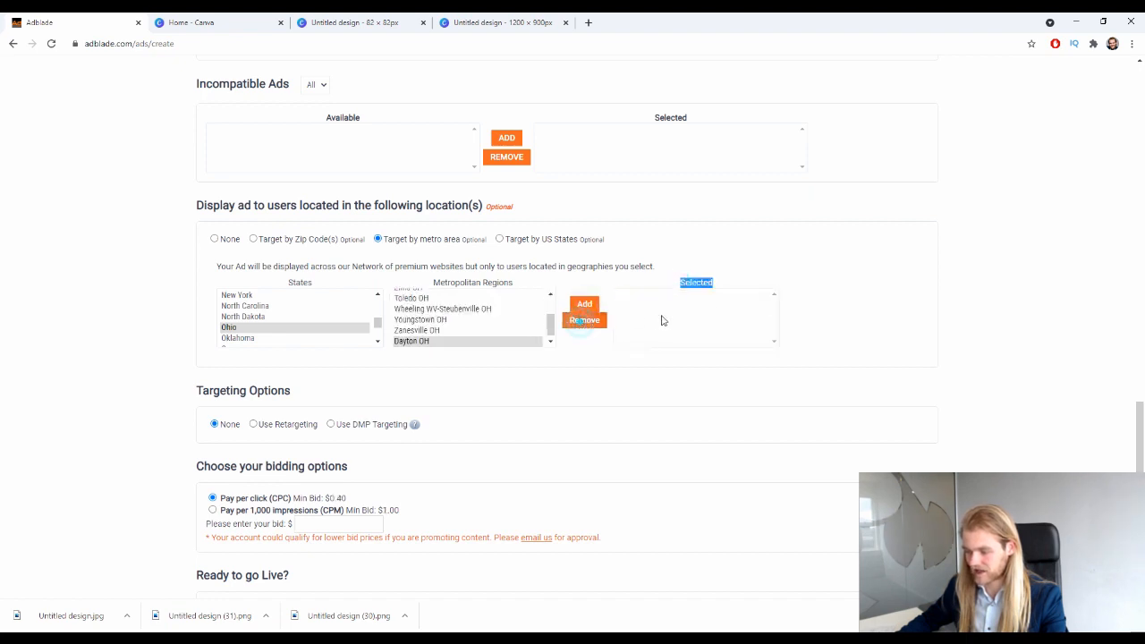
pyautogui.click(709, 274)
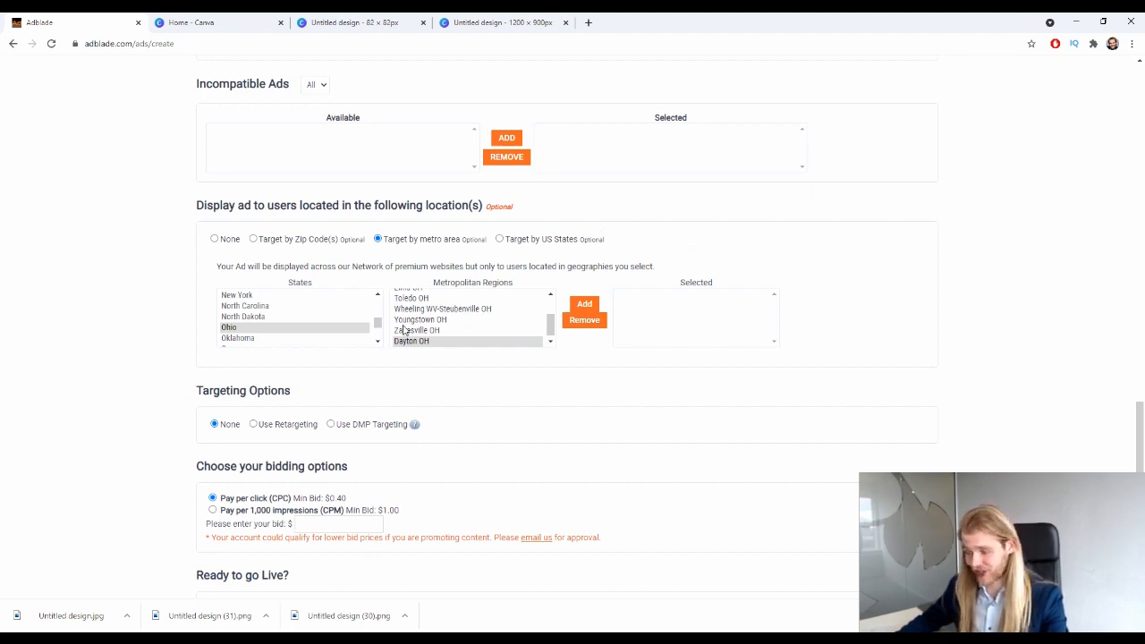
# Look through the metropolitan regions offered for Ohio.
pyautogui.rightClick(502, 340)
pyautogui.click(134, 302)
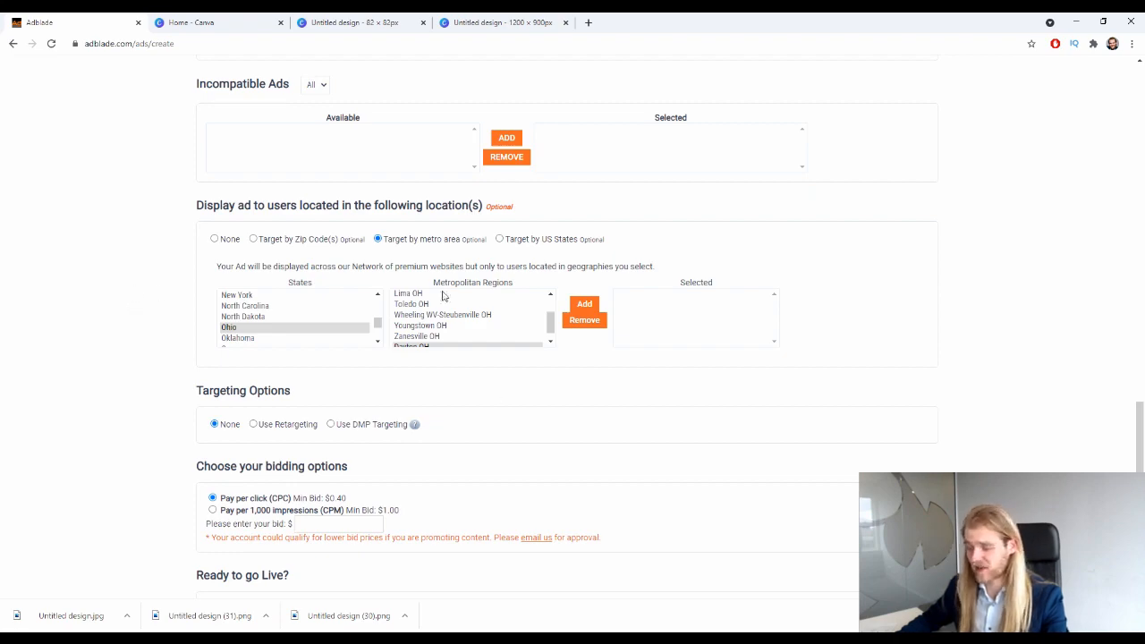
pyautogui.scroll(1, 348, 322)
pyautogui.scroll(-1, 337, 317)
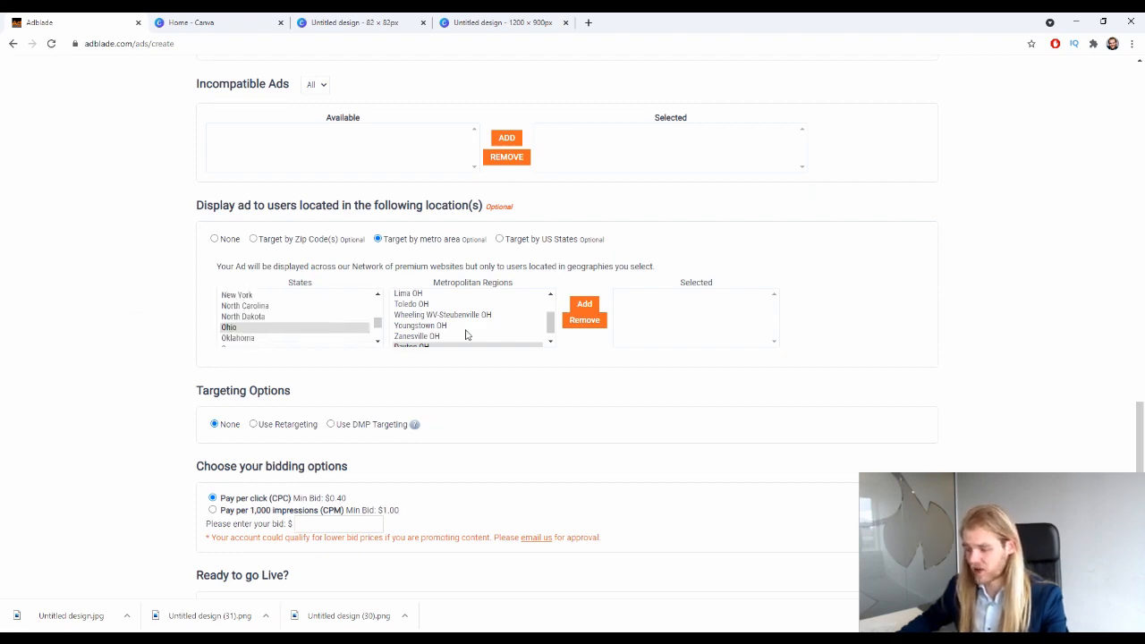
pyautogui.click(442, 306)
pyautogui.scroll(5, 460, 330)
pyautogui.scroll(-3, 461, 329)
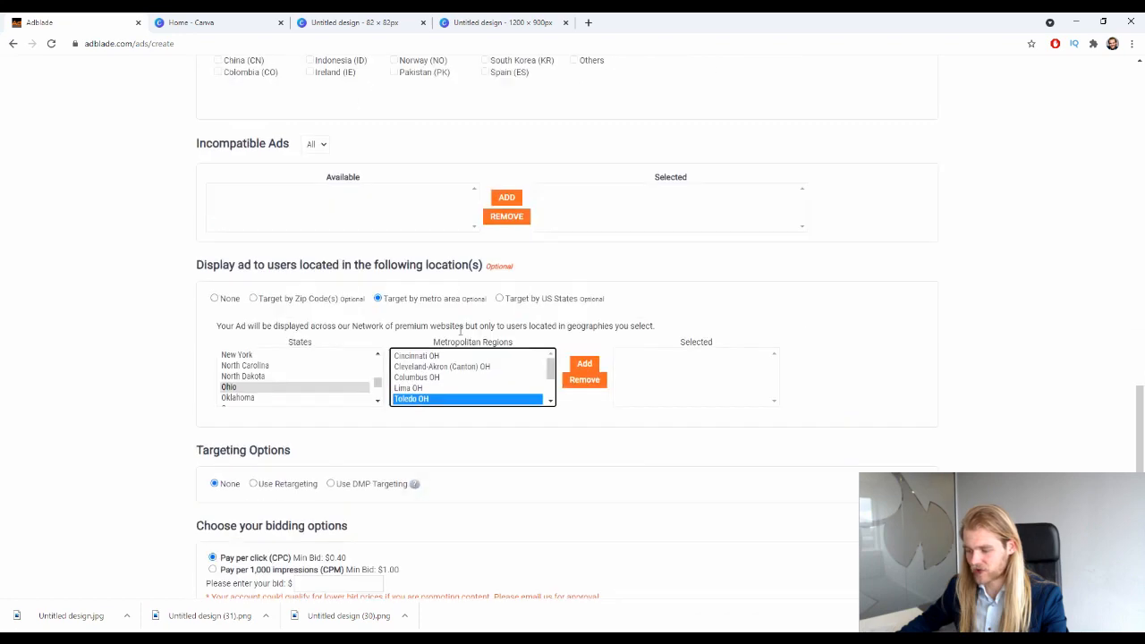
pyautogui.click(434, 357)
pyautogui.scroll(-2, 474, 368)
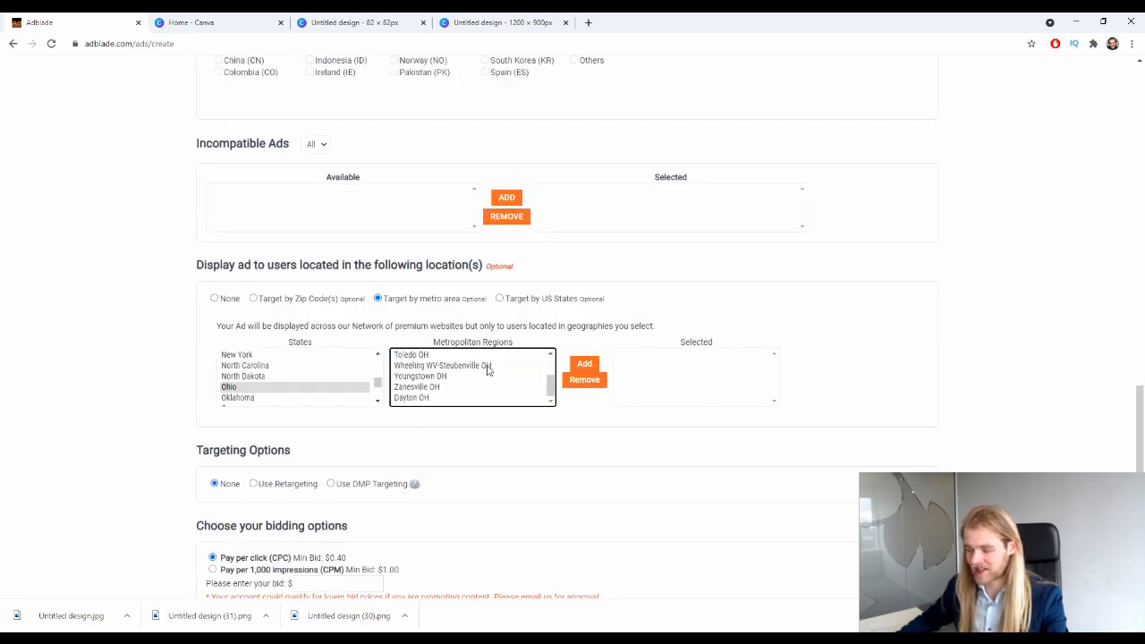
pyautogui.scroll(2, 472, 375)
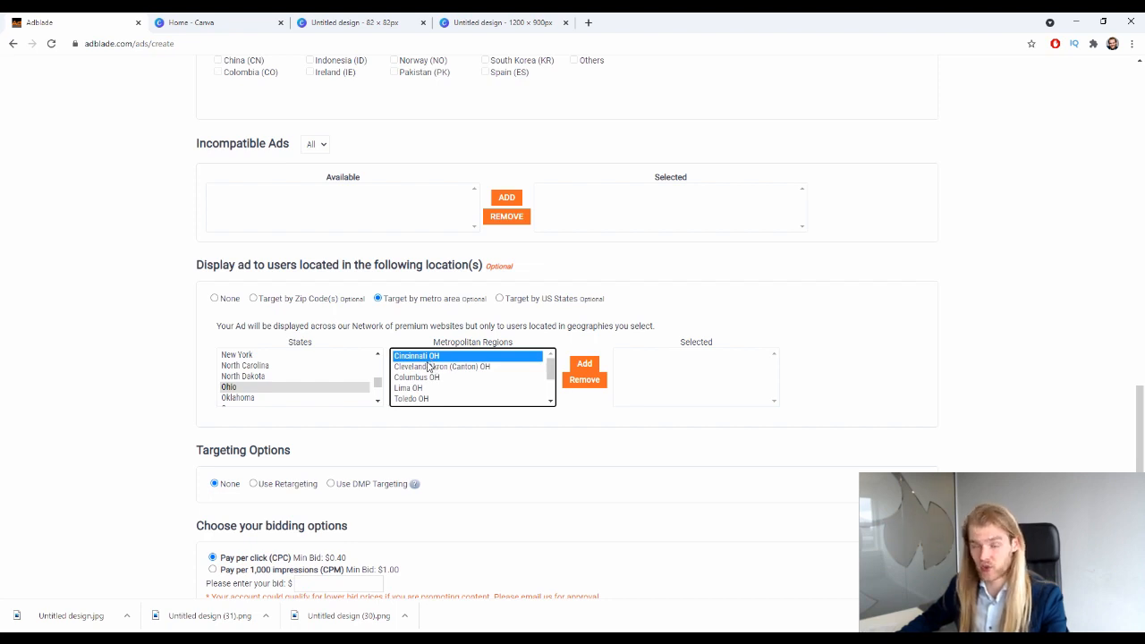
# Add Cleveland-Akron (Canton), Columbus, Lima, Toledo and Wheeling WV-Steubenville OH to the selected metropolitan regions.
pyautogui.click(488, 368)
pyautogui.click(584, 364)
pyautogui.click(487, 367)
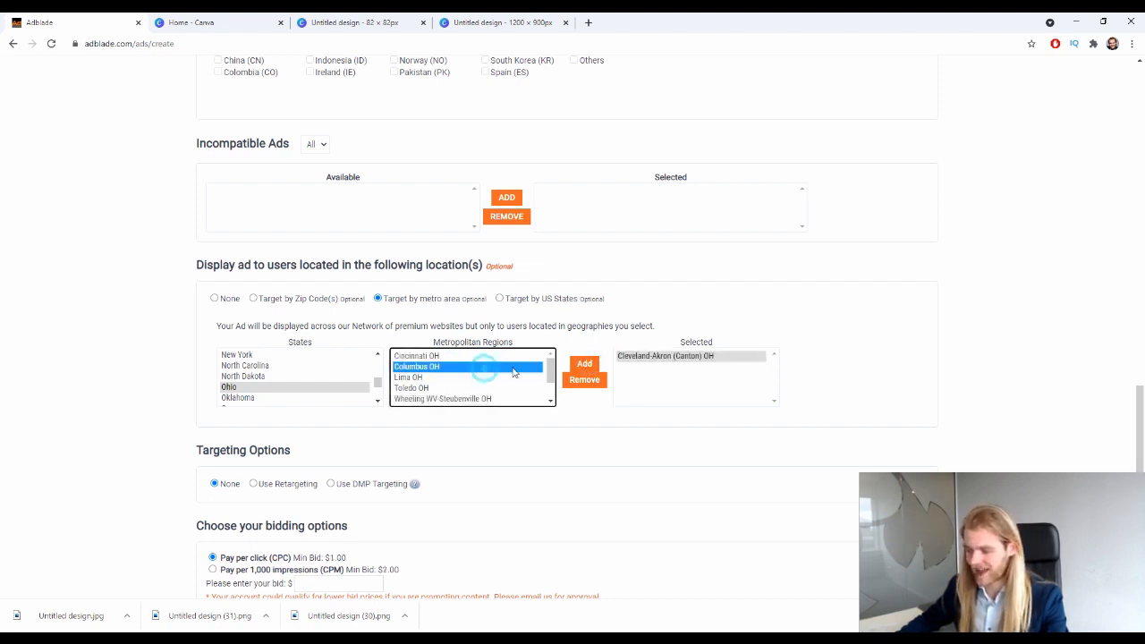
pyautogui.keyDown('shift'); pyautogui.click(483, 398); pyautogui.keyUp('shift')
pyautogui.click(584, 364)
# Add Youngstown, Zanesville and Dayton OH to the selected metropolitan regions.
pyautogui.scroll(-1, 451, 400)
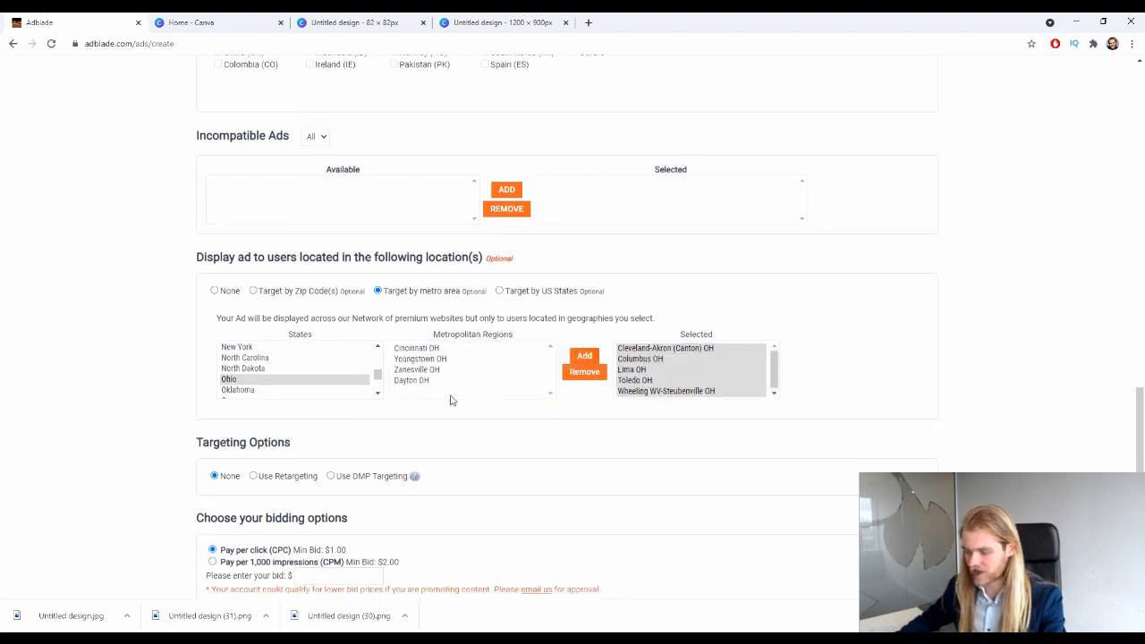
pyautogui.click(450, 249)
pyautogui.keyDown('shift'); pyautogui.click(451, 270); pyautogui.keyUp('shift')
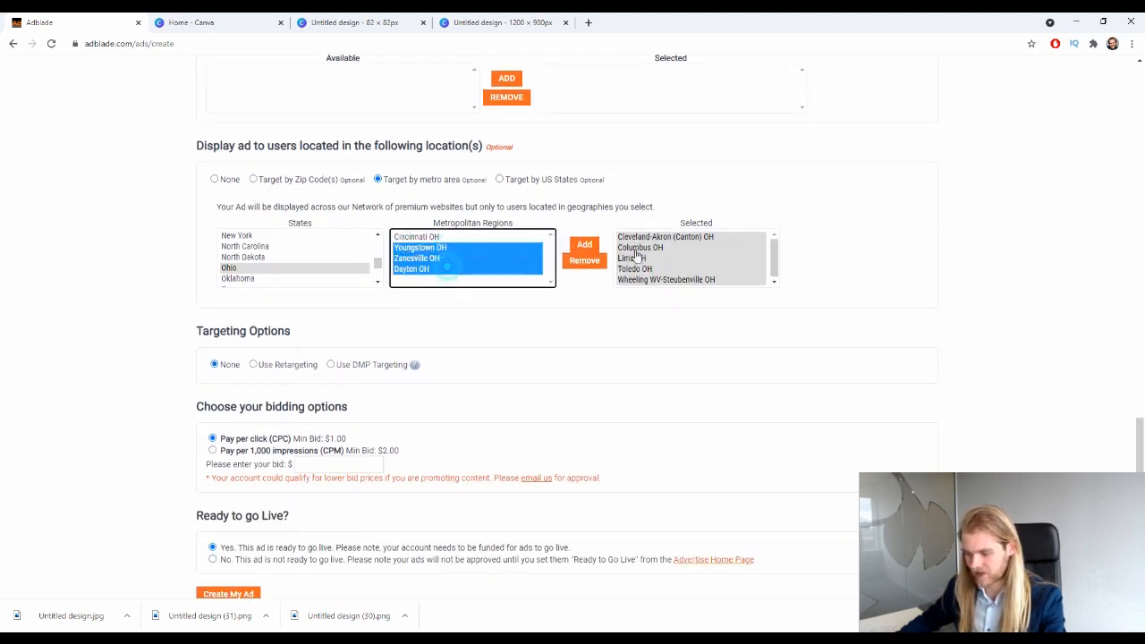
pyautogui.click(587, 247)
# Remove all the Ohio regions from the Selected list of metropolitan regions.
pyautogui.click(312, 260)
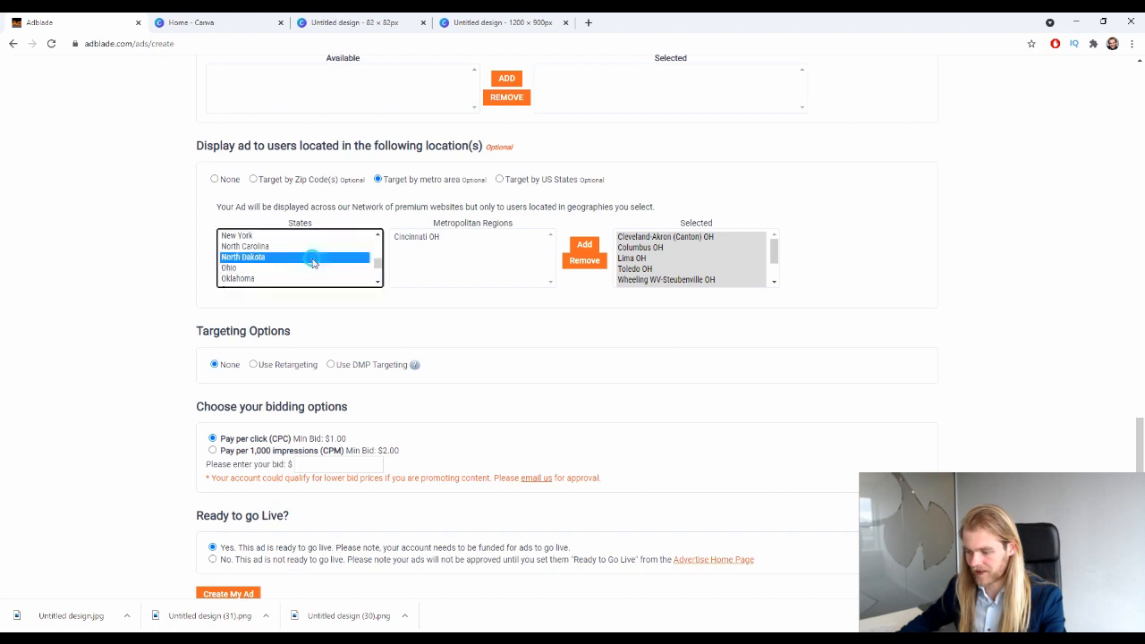
pyautogui.click(268, 267)
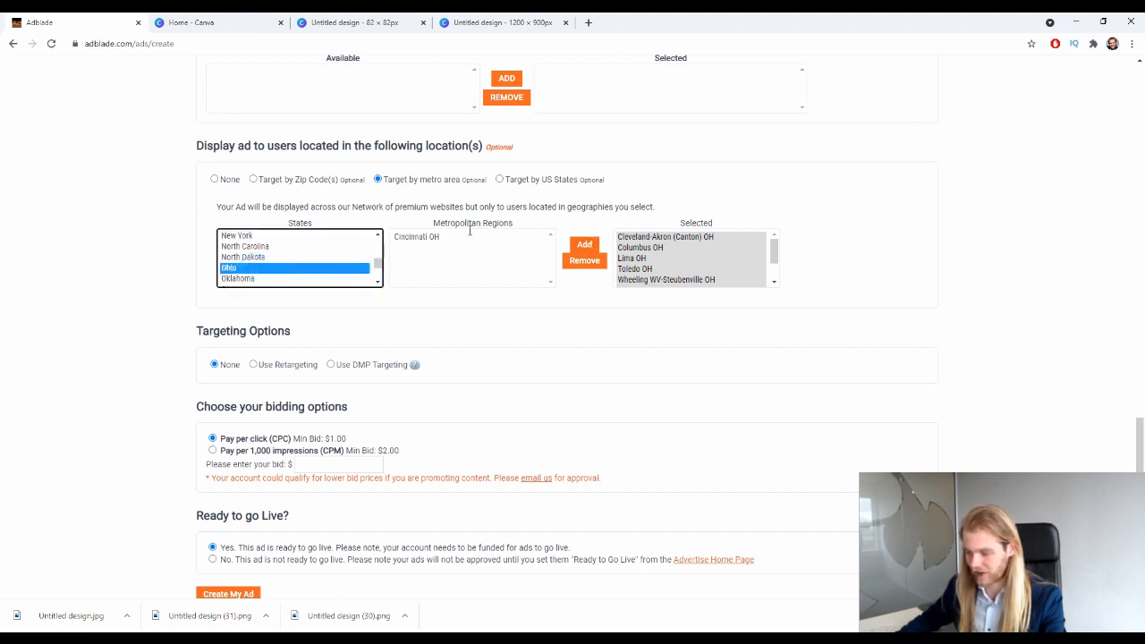
pyautogui.click(631, 258)
pyautogui.hotkey('ctrl', 'a')
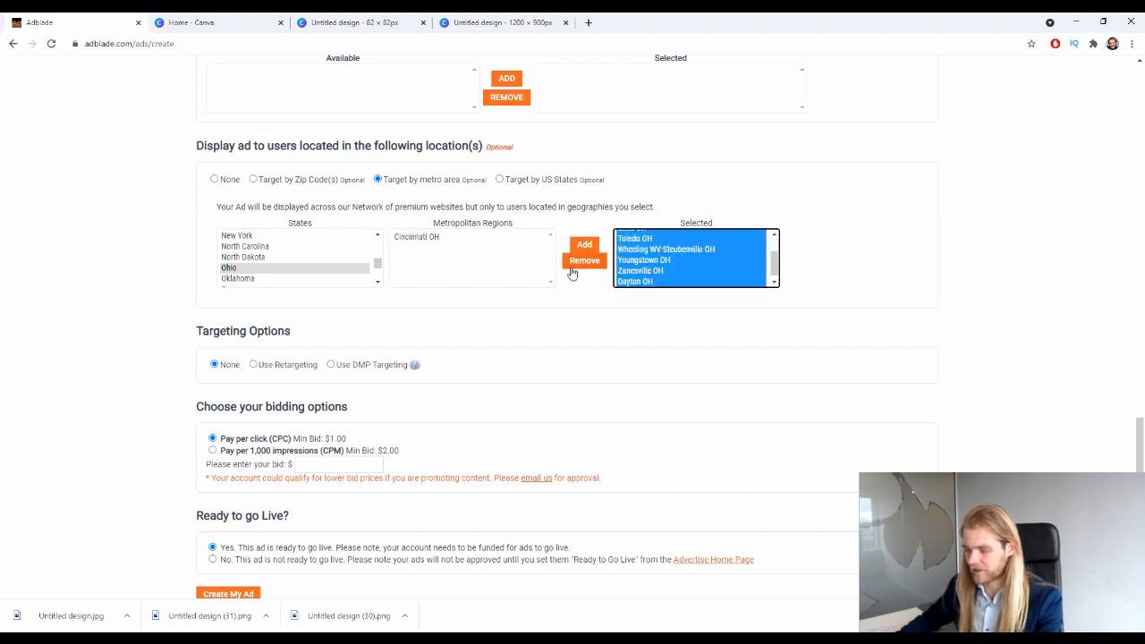
pyautogui.click(584, 260)
pyautogui.scroll(1, 834, 306)
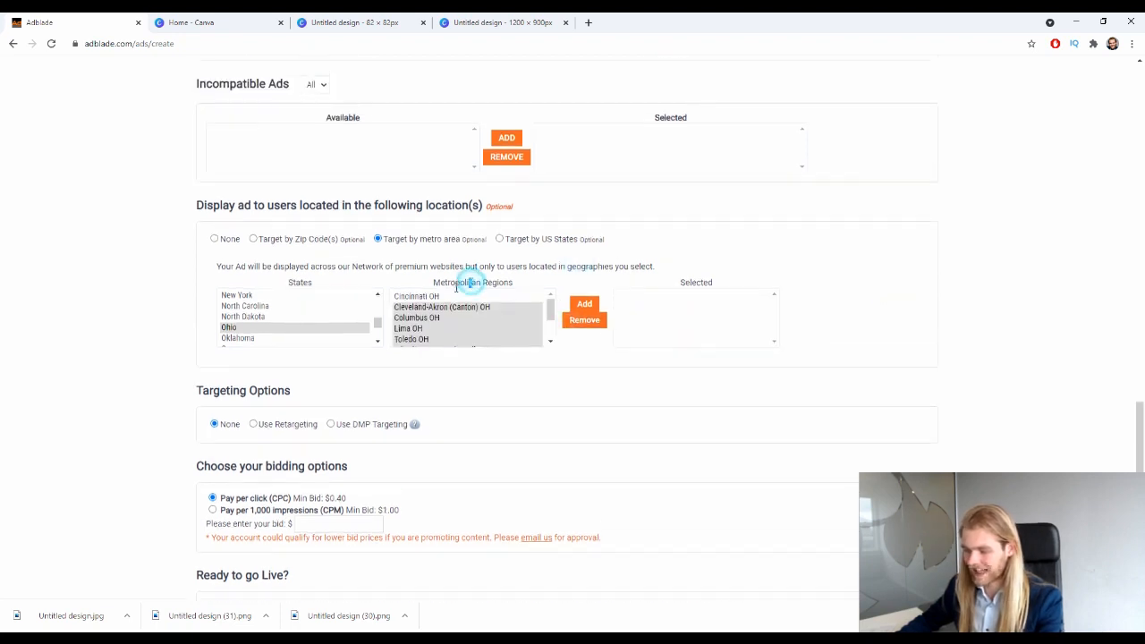
# Choose Oklahoma to view its metropolitan regions and look through the other states.
pyautogui.click(355, 337)
pyautogui.scroll(4, 351, 325)
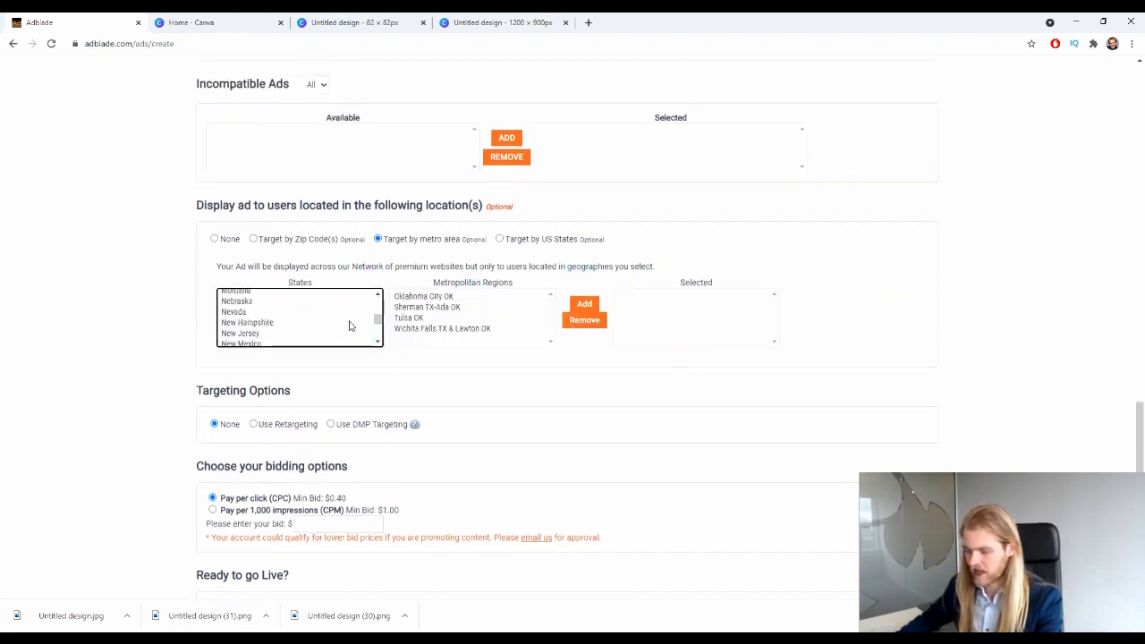
pyautogui.scroll(-5, 351, 326)
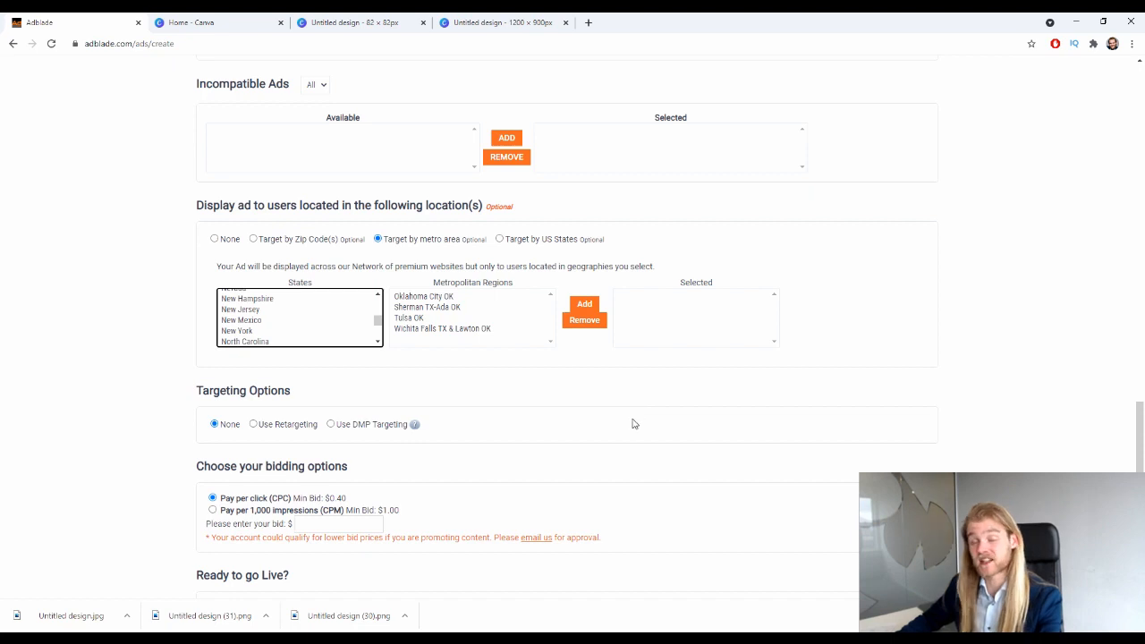
# Set the ad's display location targeting to None.
pyautogui.click(217, 240)
pyautogui.scroll(-1, 170, 260)
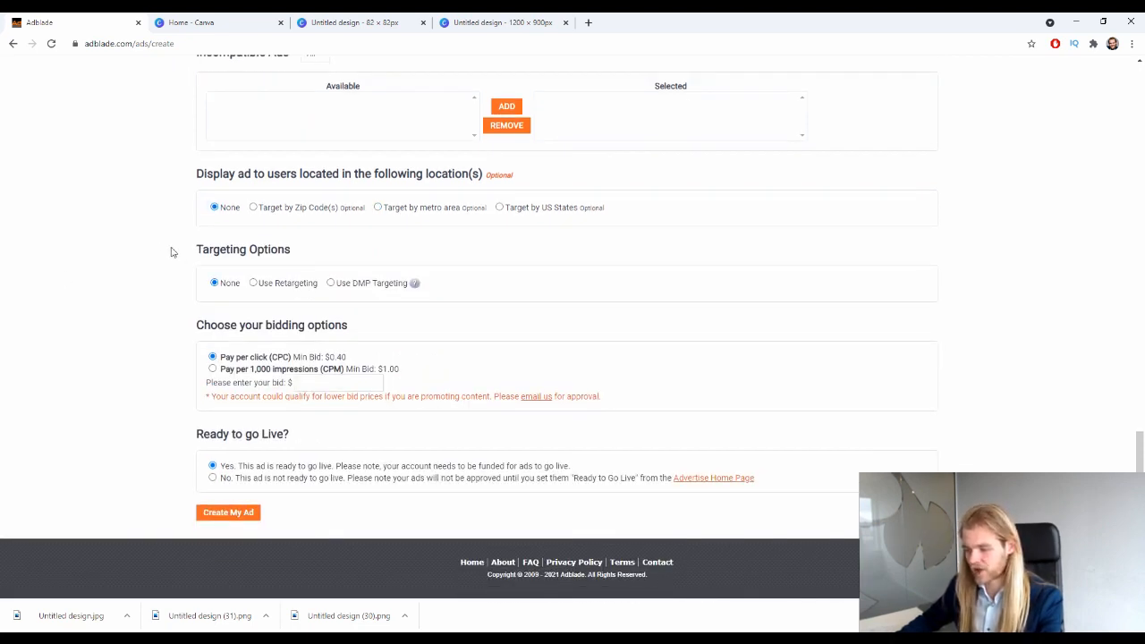
# Switch the targeting options to Use Retargeting and cancel creating a retargeting pixel.
pyautogui.moveTo(193, 251); pyautogui.dragTo(332, 249)
pyautogui.click(324, 256)
pyautogui.click(286, 283)
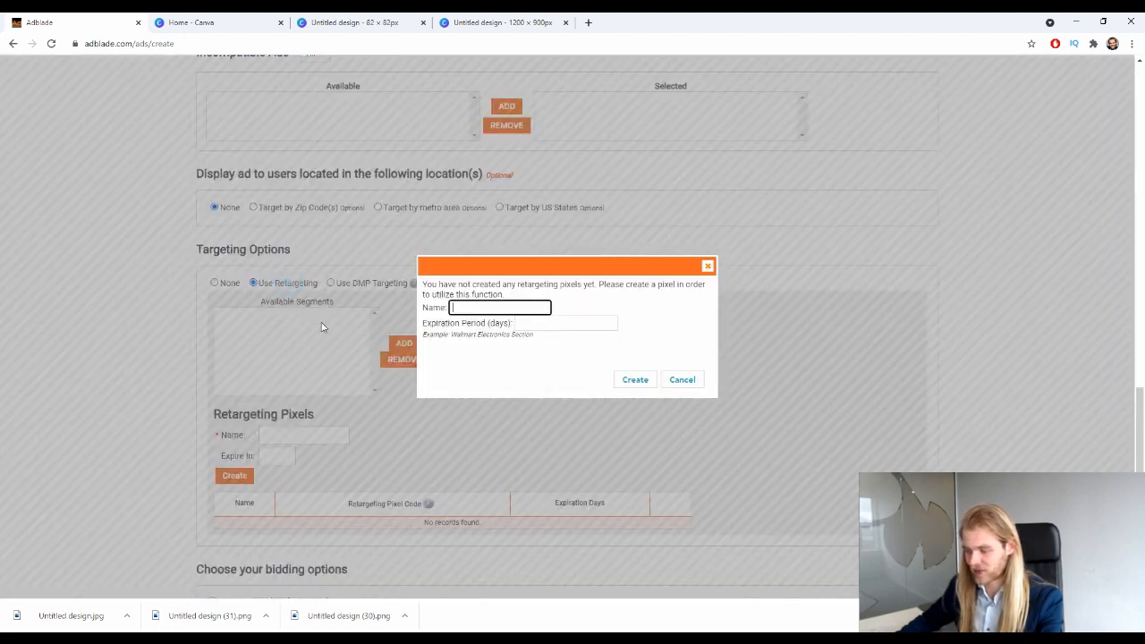
pyautogui.moveTo(445, 286); pyautogui.dragTo(549, 297)
pyautogui.click(569, 290)
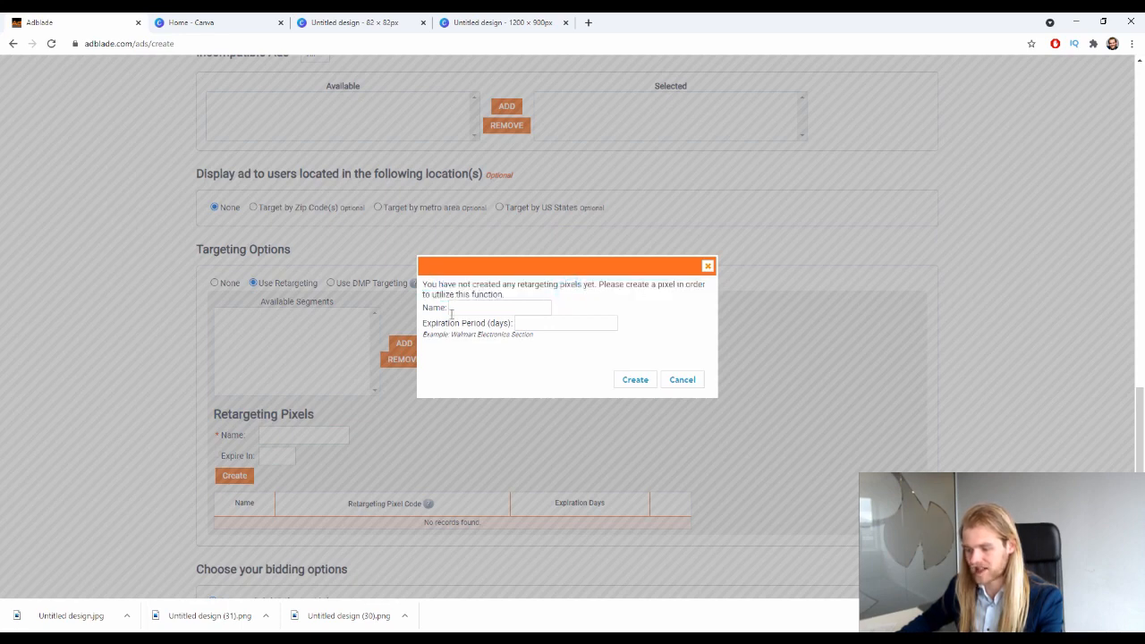
pyautogui.click(683, 382)
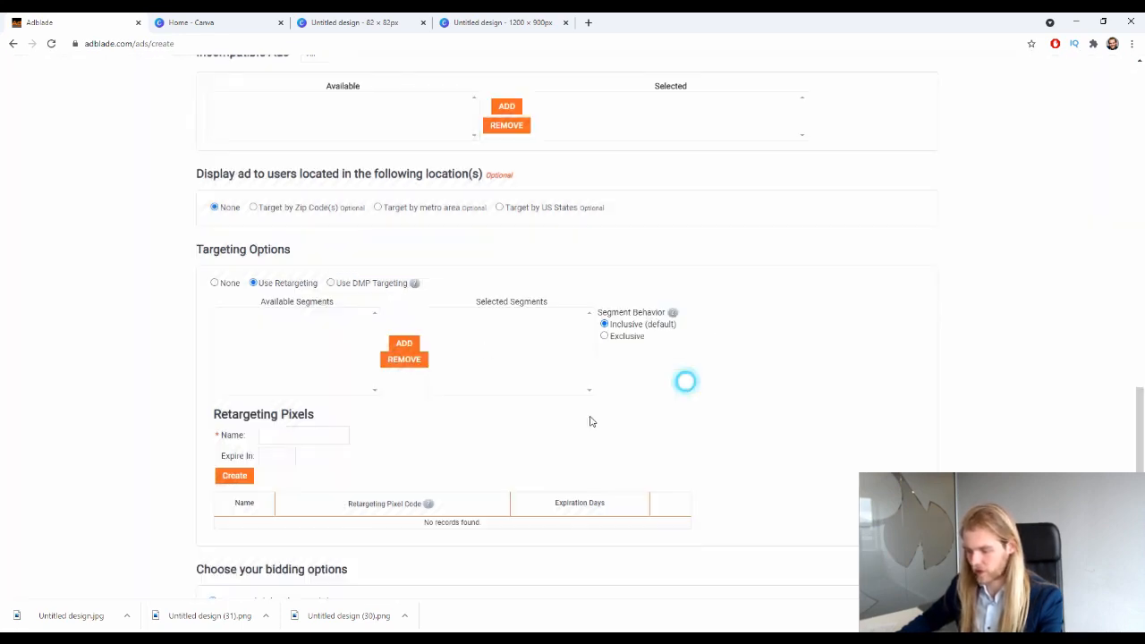
pyautogui.click(305, 344)
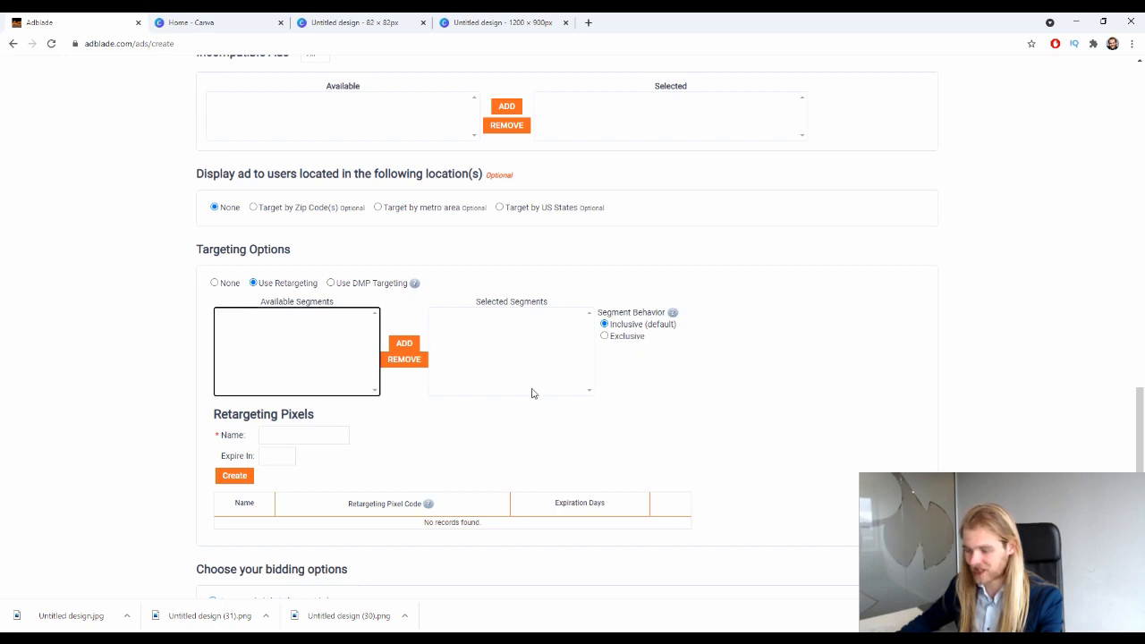
# Switch to Use DMP Targeting, look through its data providers, and return the targeting options to None.
pyautogui.click(370, 283)
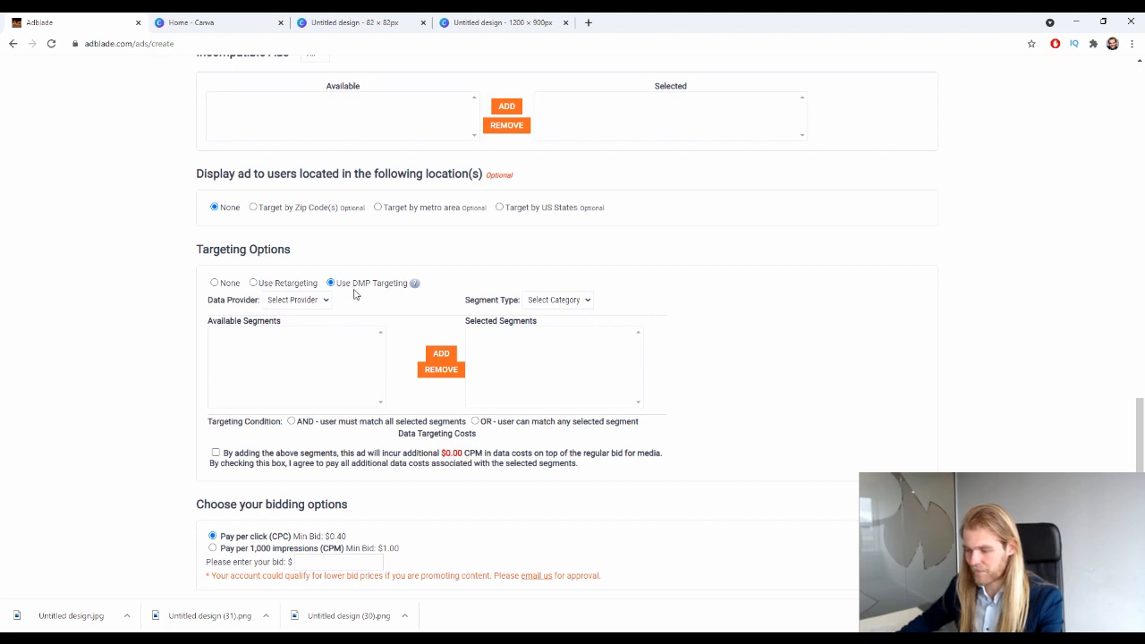
pyautogui.click(304, 301)
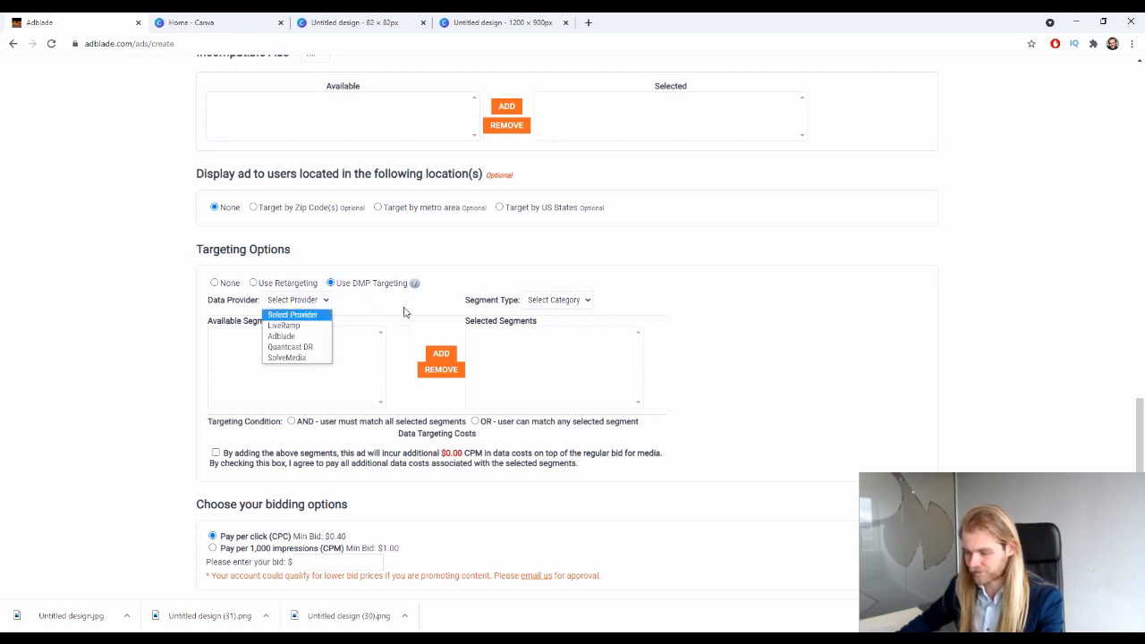
pyautogui.click(351, 302)
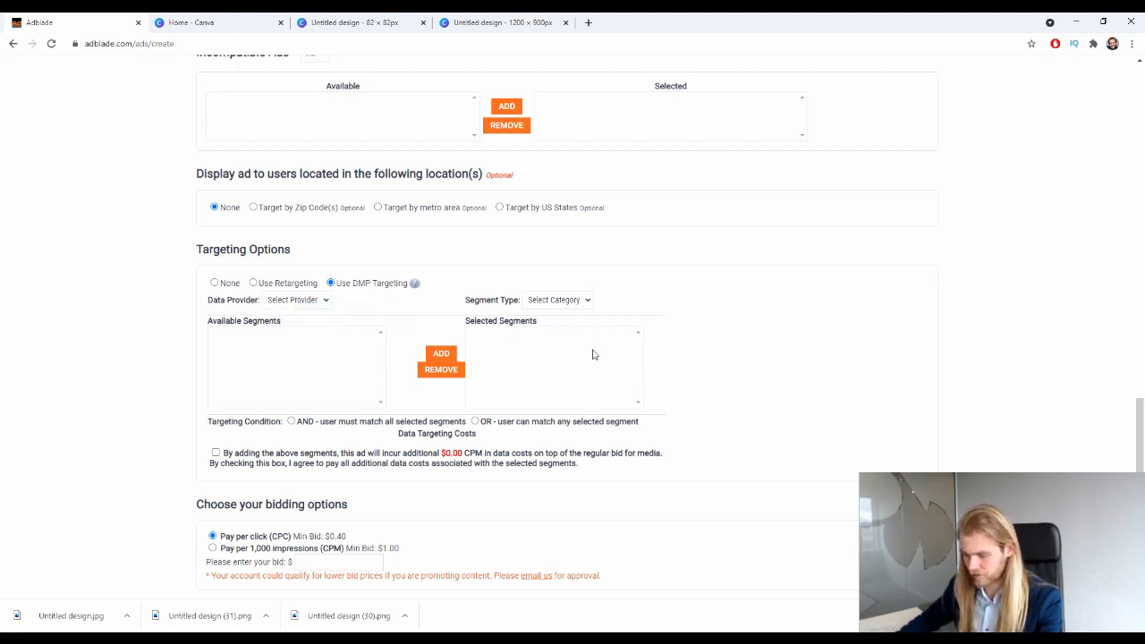
pyautogui.scroll(-2, 590, 355)
pyautogui.scroll(4, 332, 307)
pyautogui.click(214, 461)
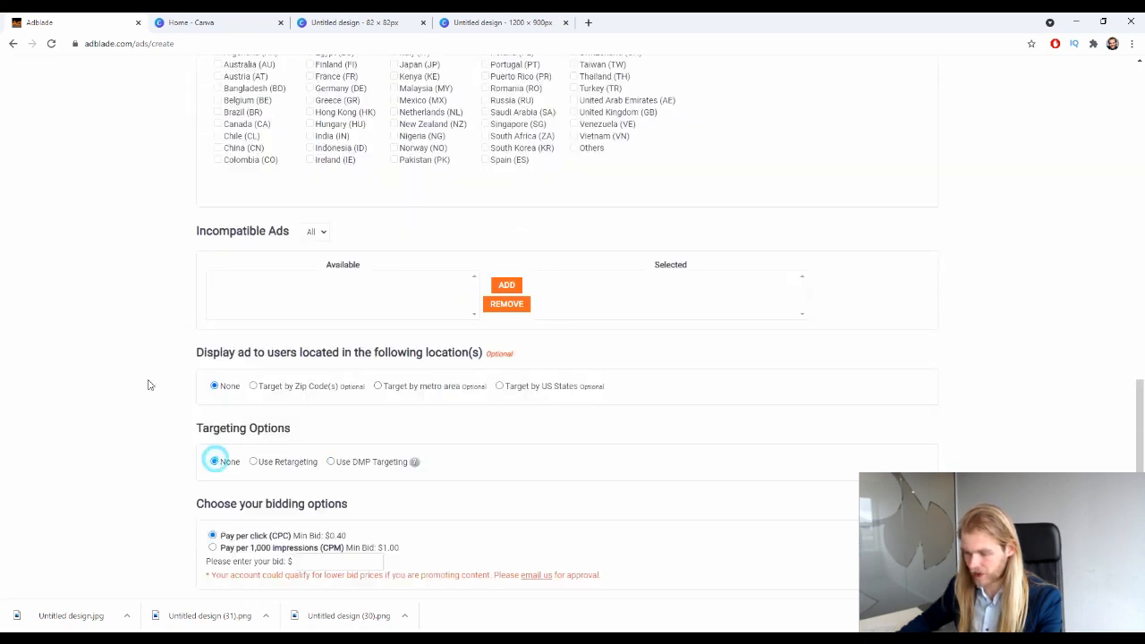
# Choose Pay per 1,000 impressions (CPM) as the ad's bidding option.
pyautogui.scroll(-2, 103, 312)
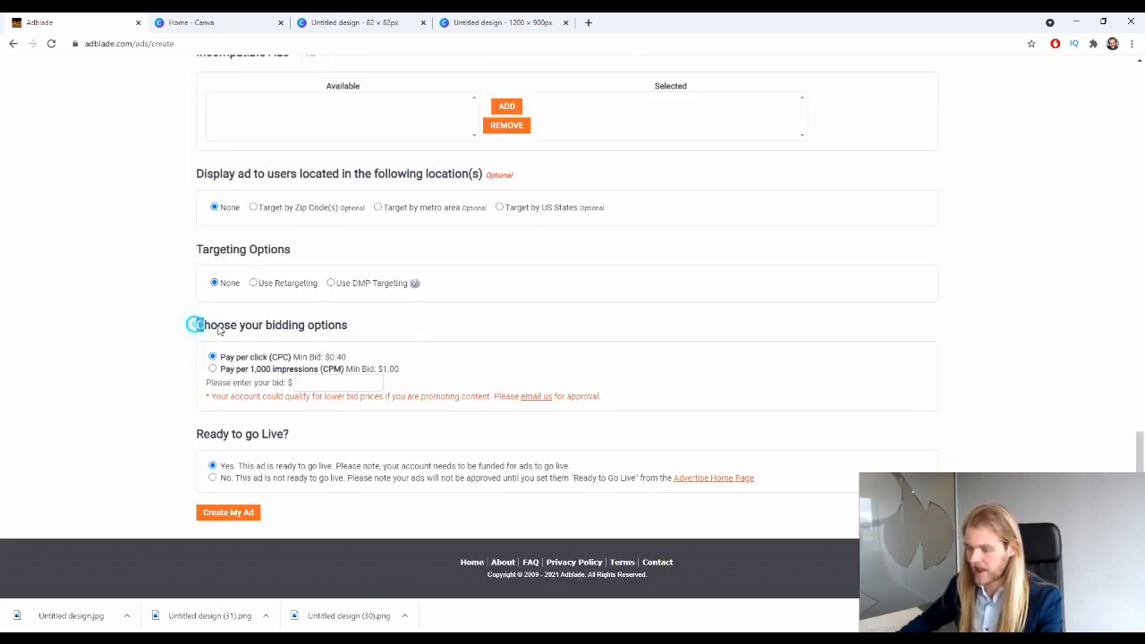
pyautogui.moveTo(194, 324); pyautogui.dragTo(320, 326)
pyautogui.click(426, 329)
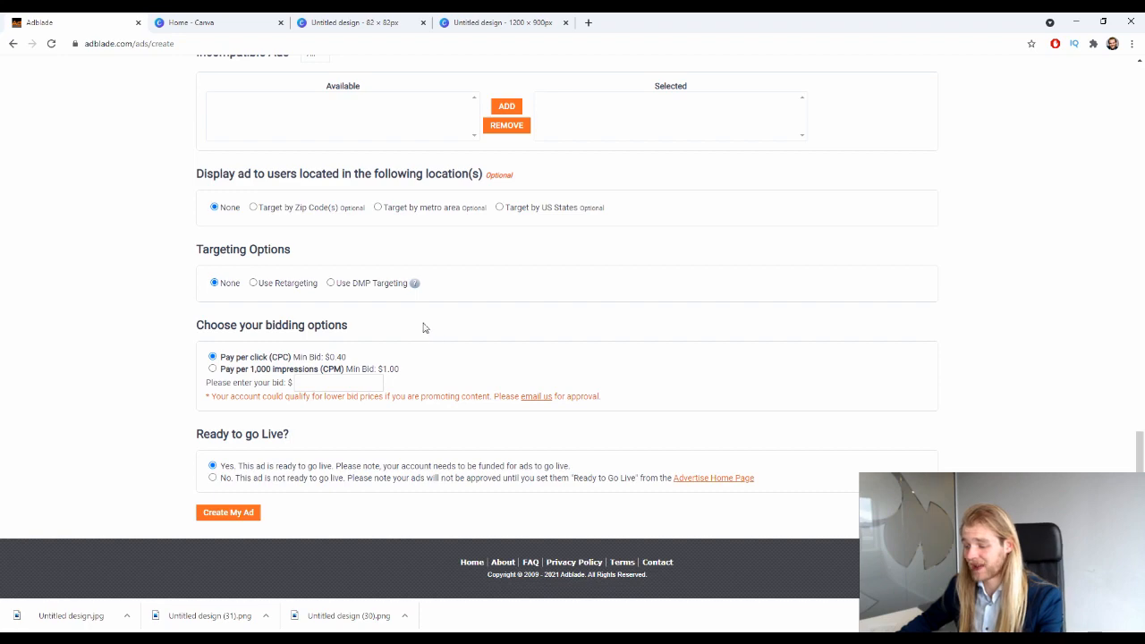
pyautogui.click(212, 370)
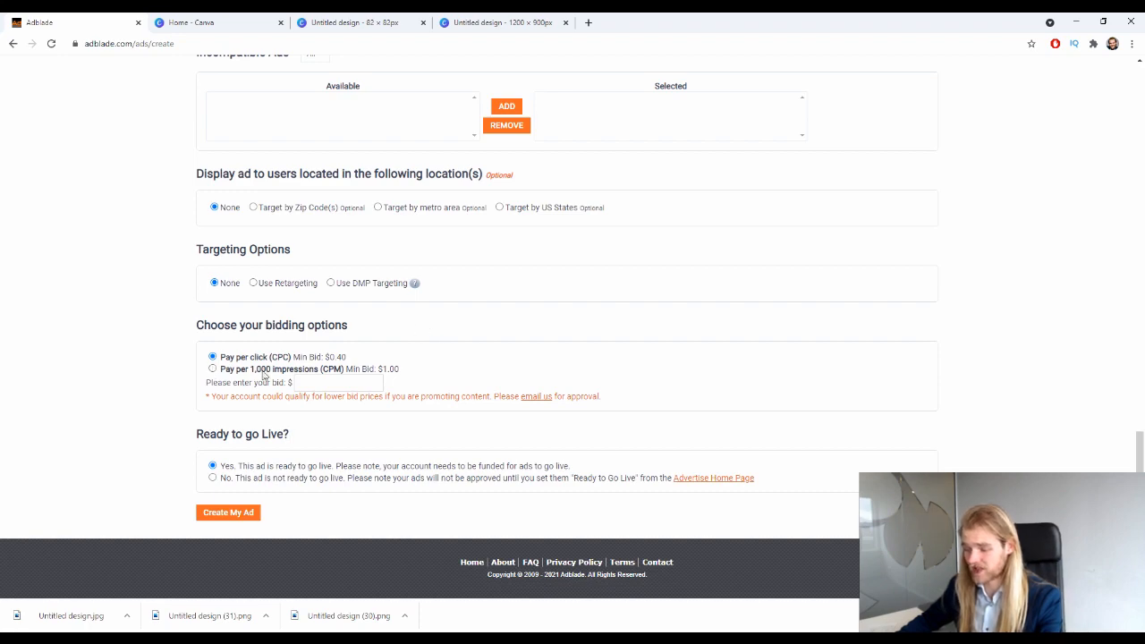
# Enable the CPA/CPL goal for the ad and set its dollar value to 100.
pyautogui.scroll(10, 214, 375)
pyautogui.scroll(7, 199, 339)
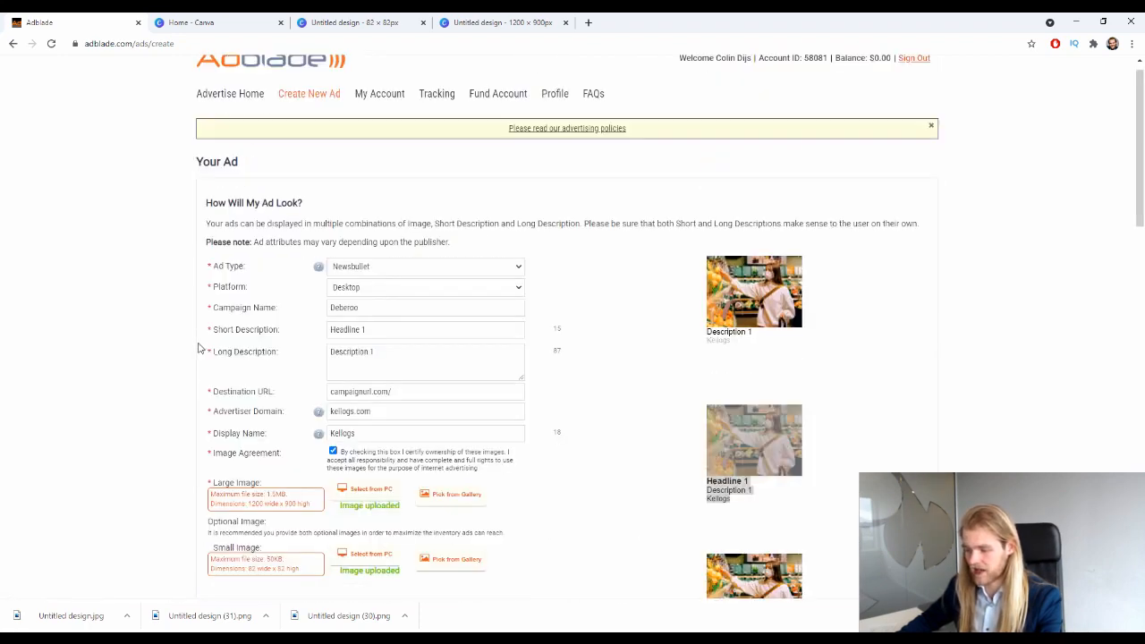
pyautogui.scroll(-6, 211, 375)
pyautogui.click(212, 408)
pyautogui.scroll(-2, 241, 363)
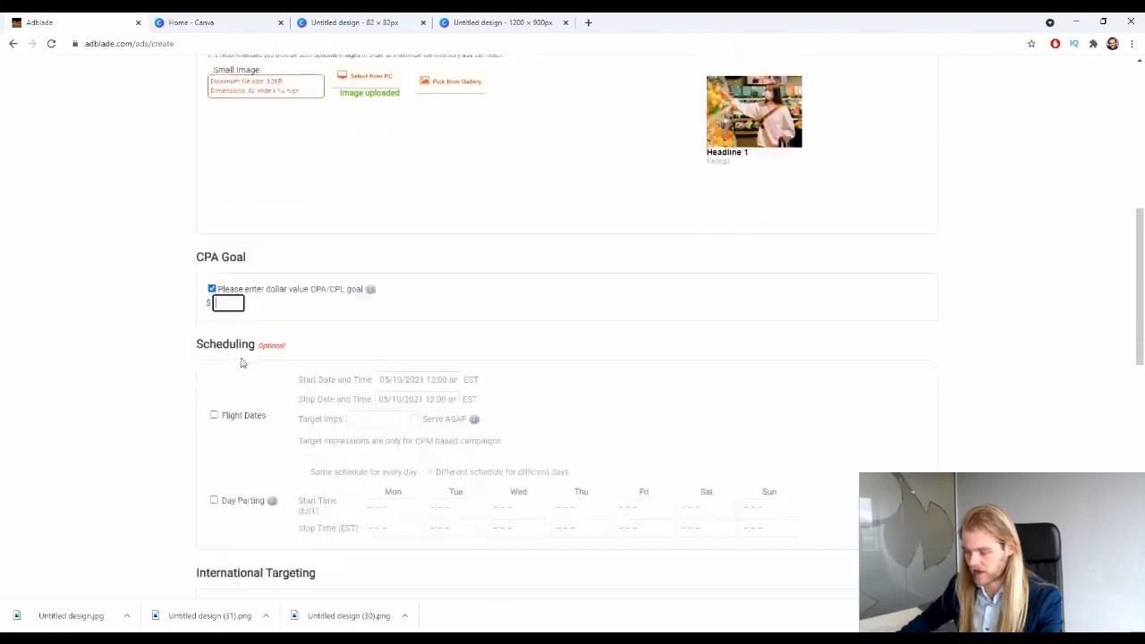
pyautogui.write('100')
pyautogui.click(36, 409)
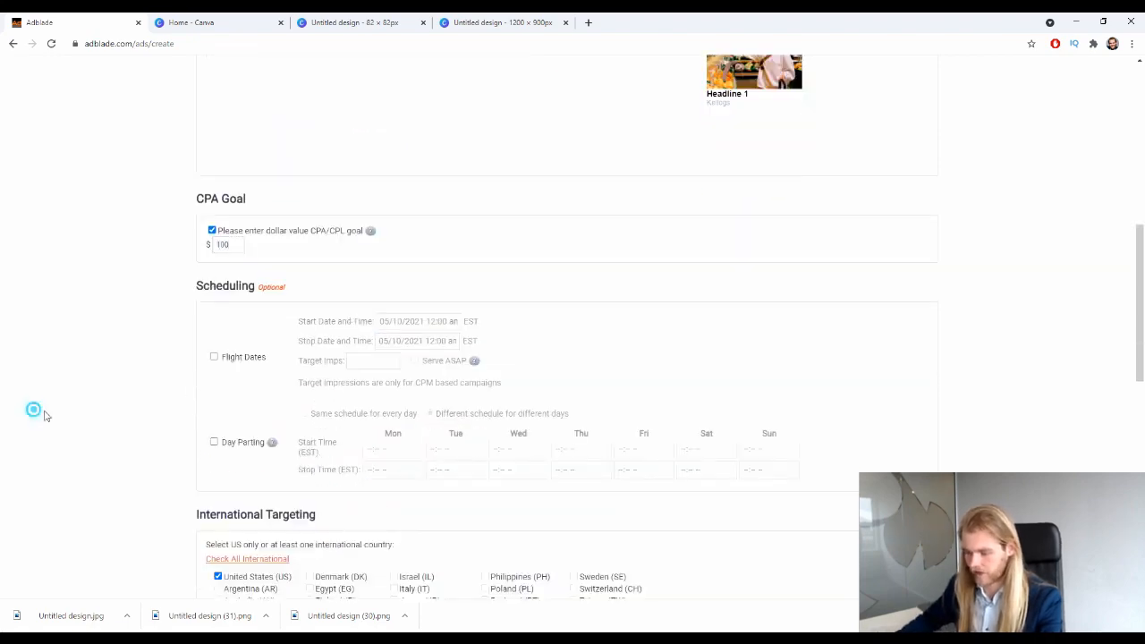
# Review the CPA goal and bidding options, switching to Pay per click (CPC) and back to Pay per 1,000 impressions (CPM).
pyautogui.scroll(-8, 115, 352)
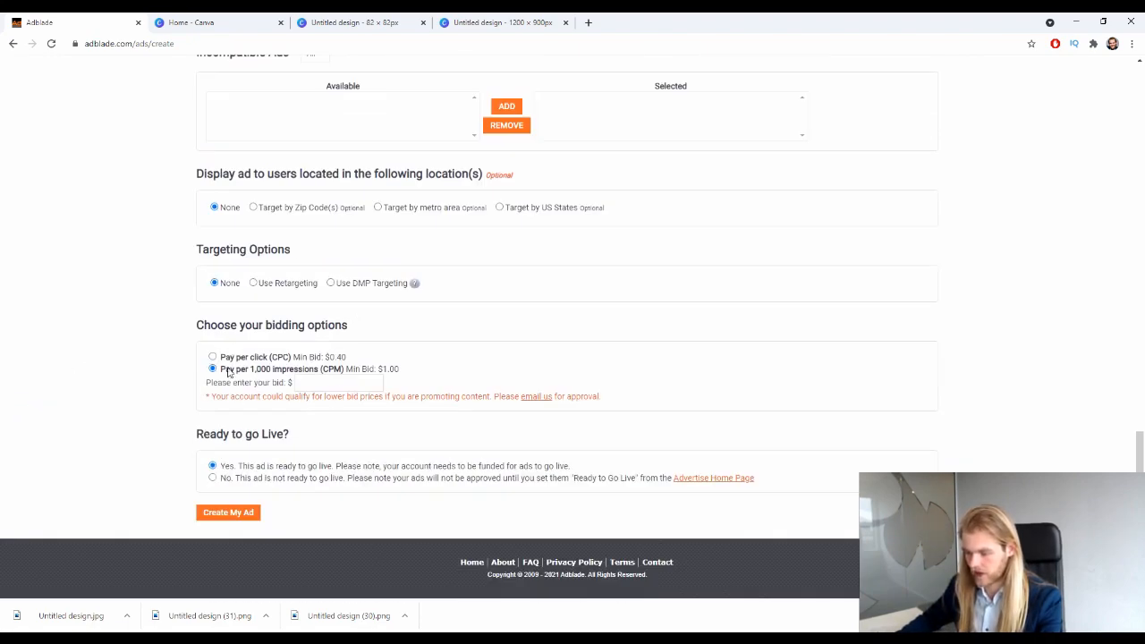
pyautogui.scroll(4, 269, 403)
pyautogui.scroll(-4, 257, 390)
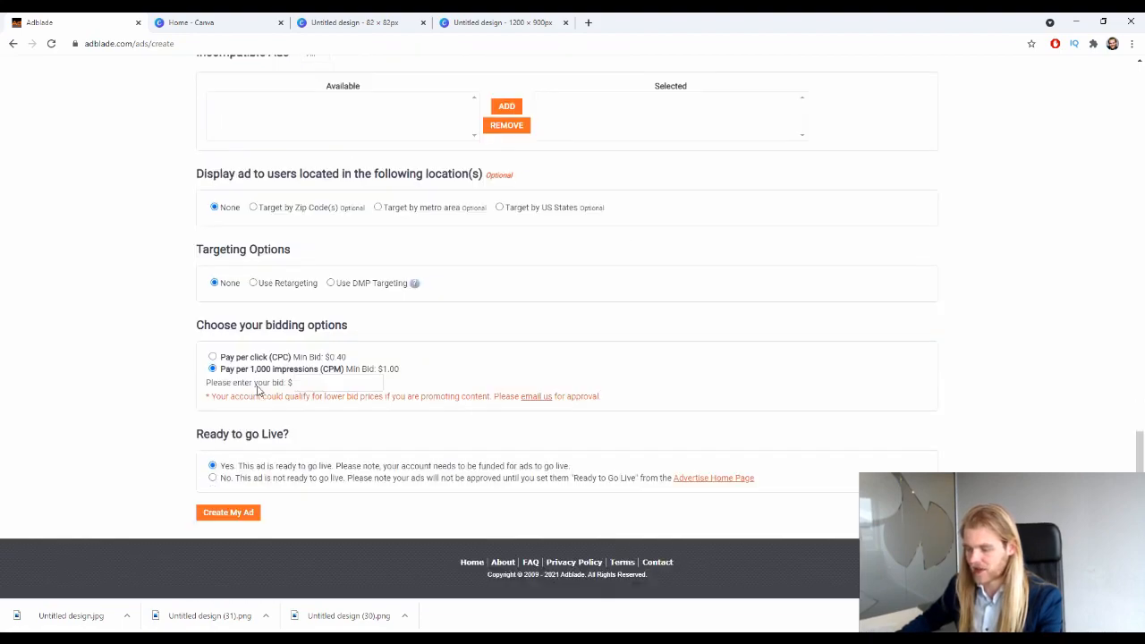
pyautogui.scroll(9, 171, 388)
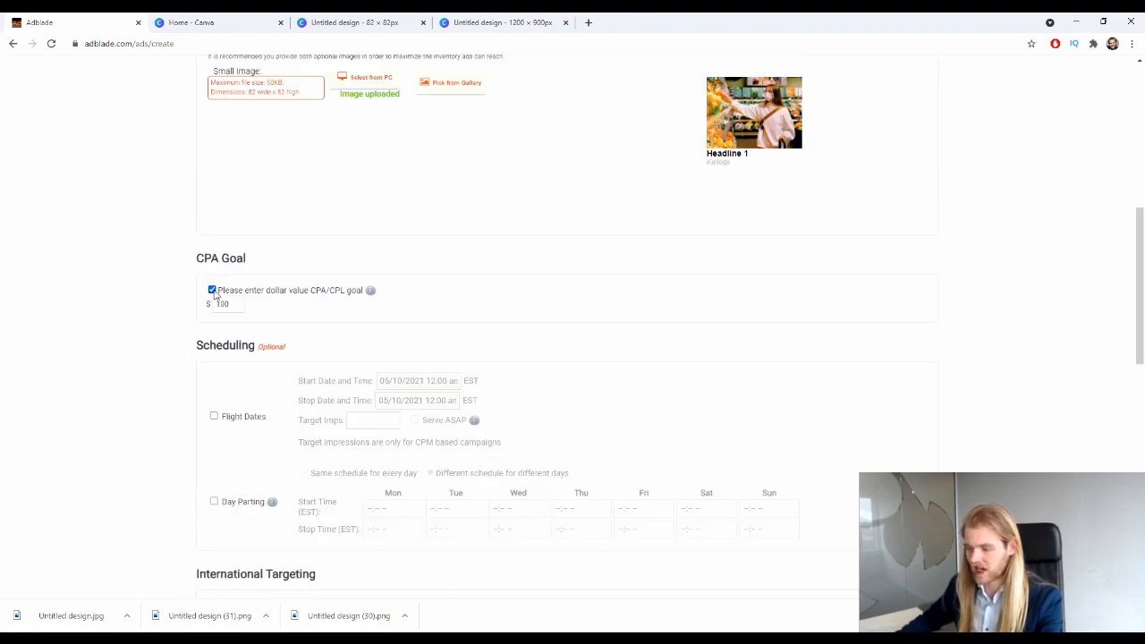
pyautogui.scroll(-9, 215, 325)
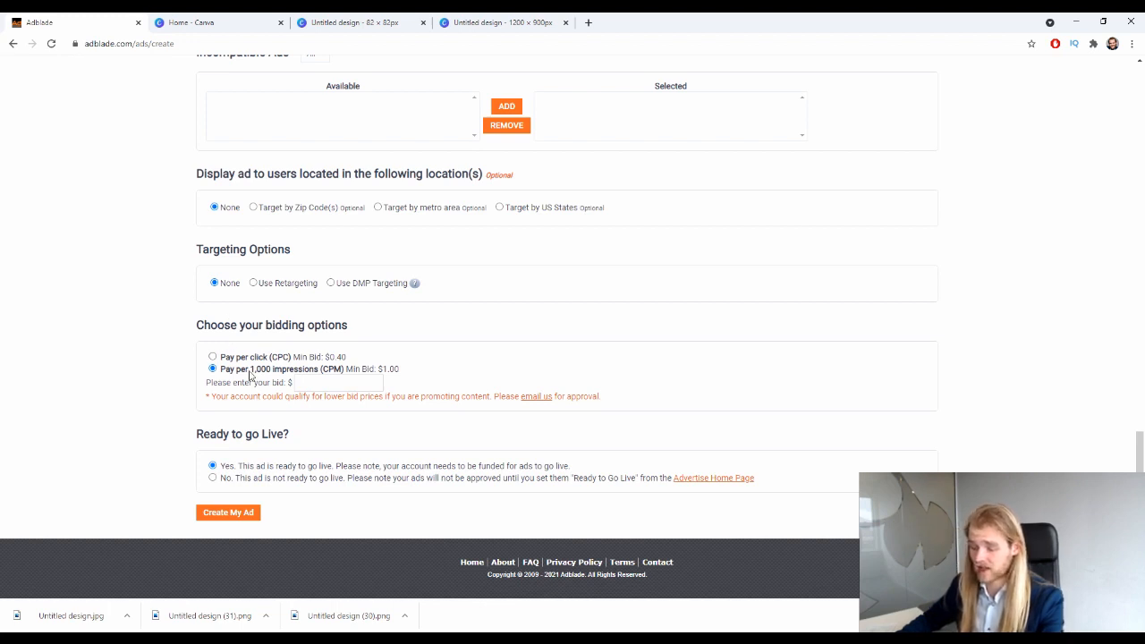
pyautogui.click(251, 358)
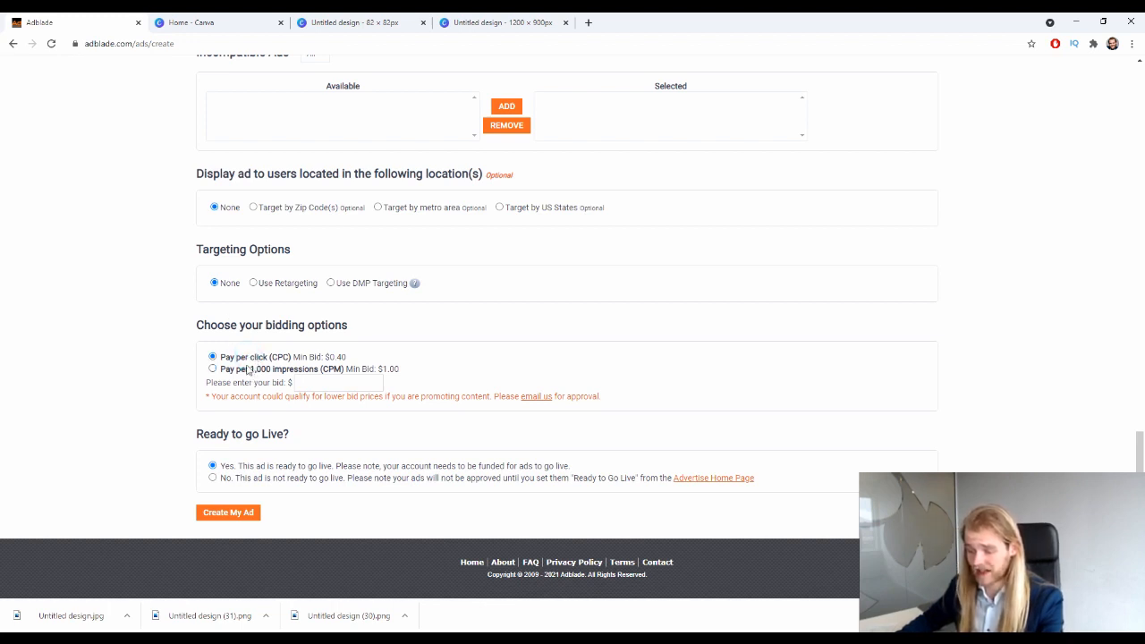
pyautogui.click(242, 368)
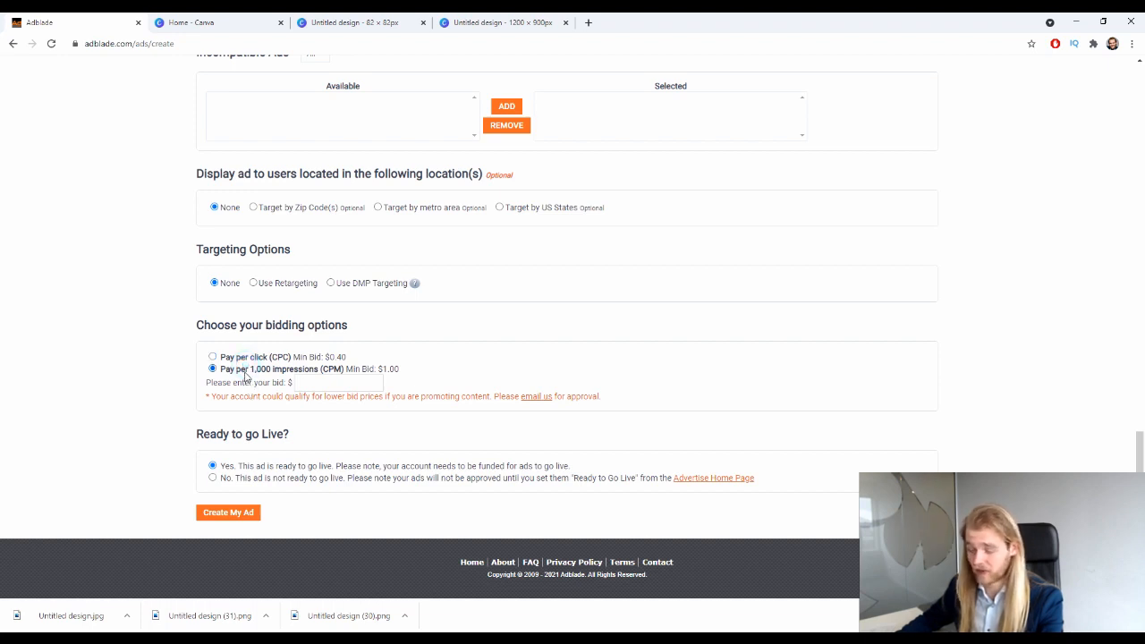
pyautogui.click(347, 385)
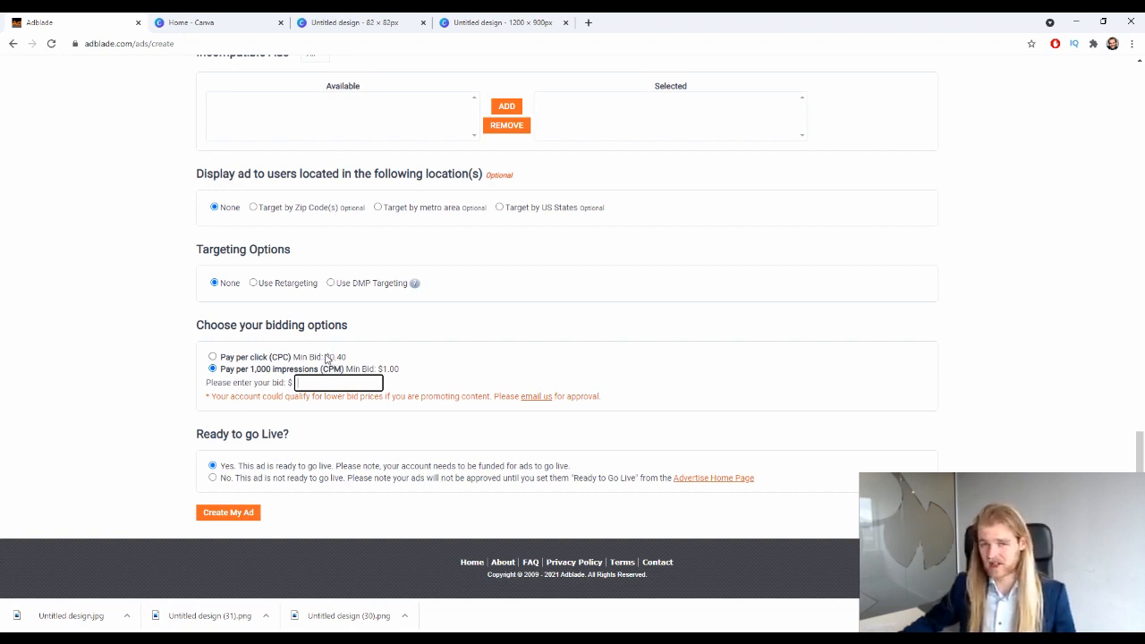
pyautogui.click(269, 356)
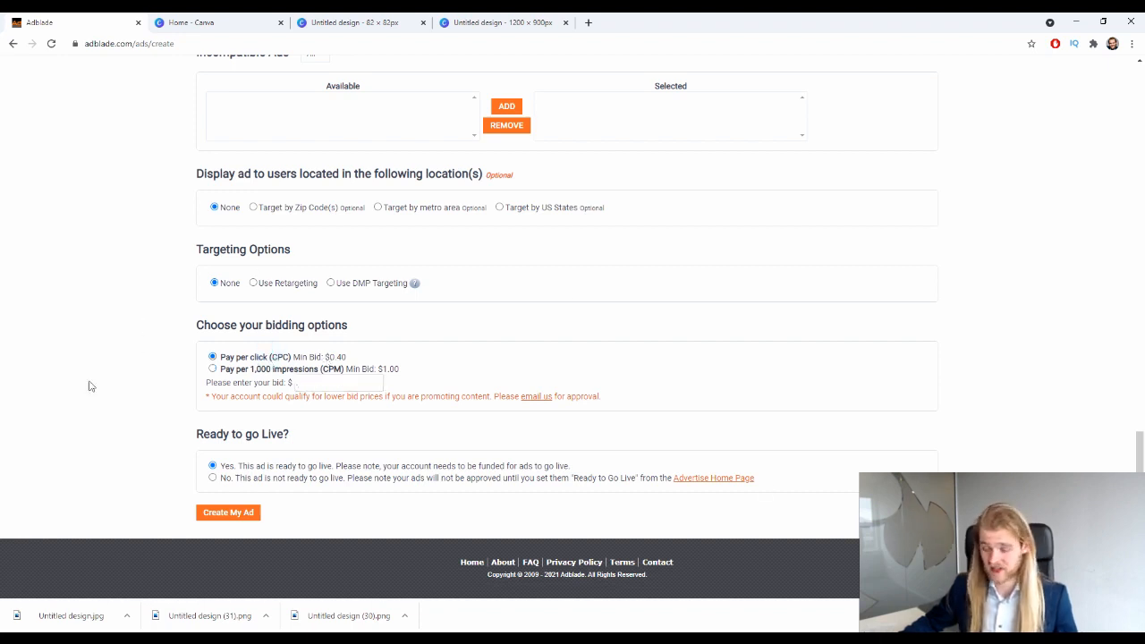
pyautogui.click(234, 369)
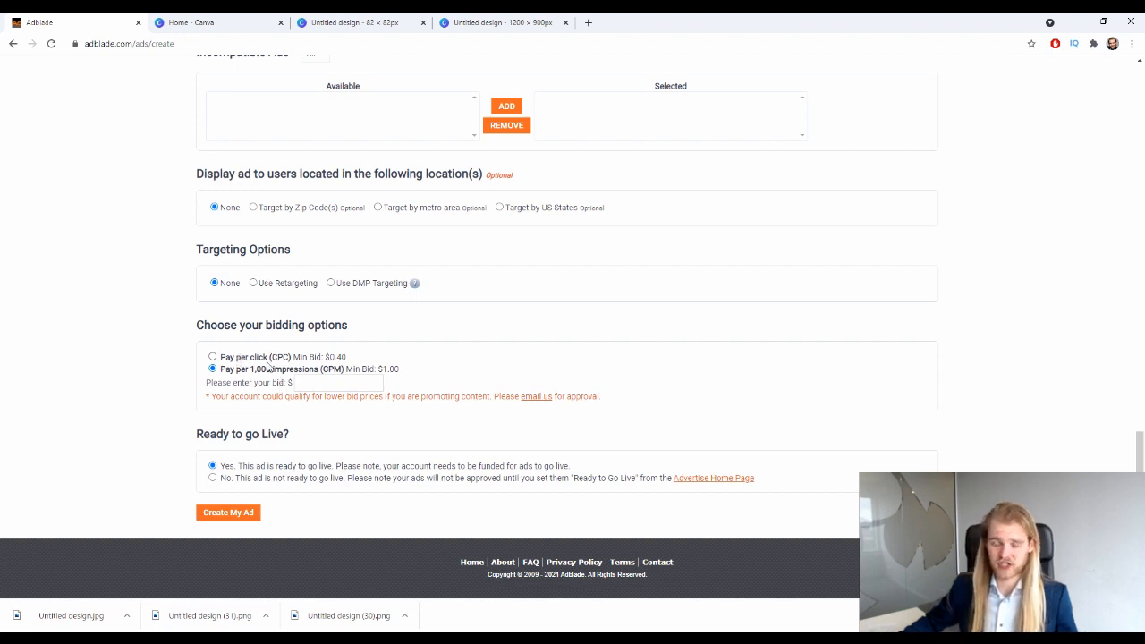
# Set the bid for Pay per 1,000 impressions to $1.01.
pyautogui.click(382, 386)
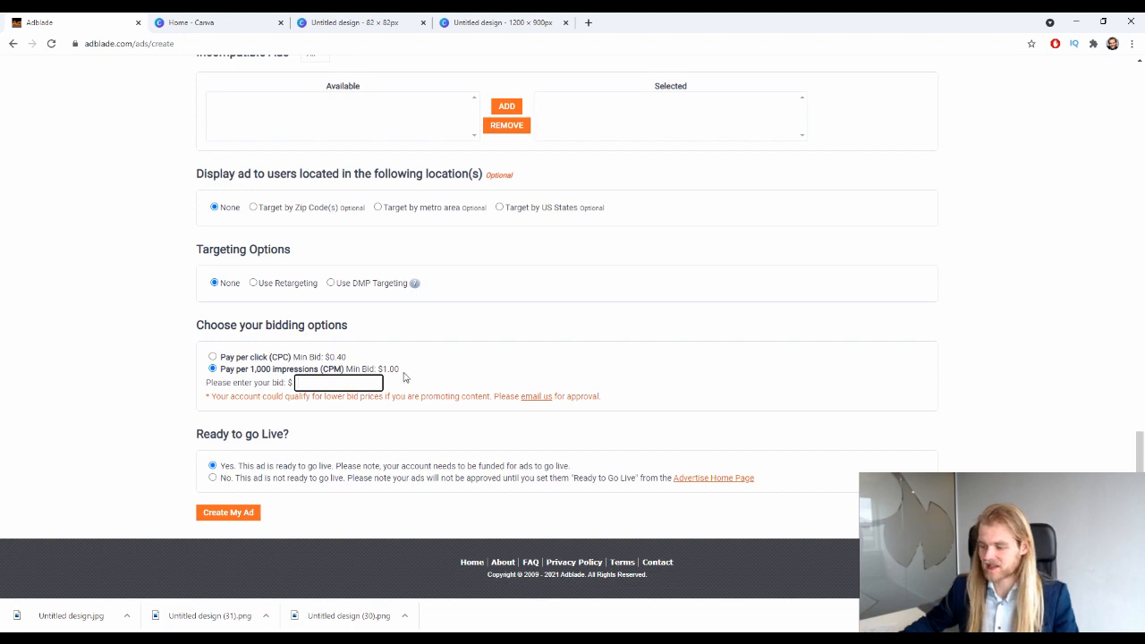
pyautogui.moveTo(402, 369); pyautogui.dragTo(376, 369)
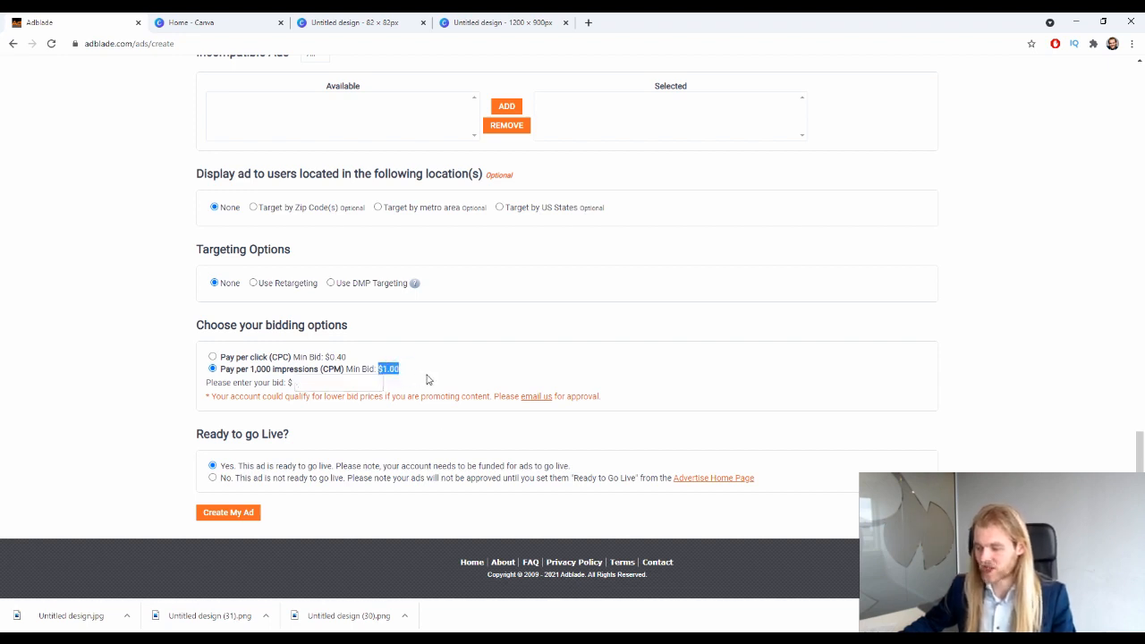
pyautogui.click(423, 396)
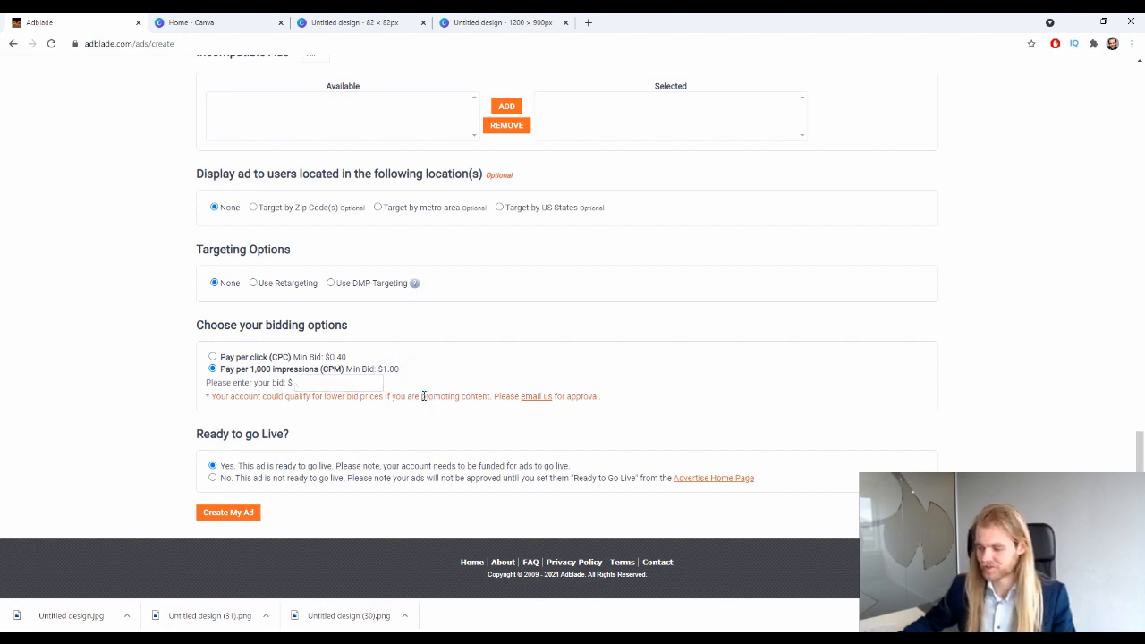
pyautogui.click(364, 386)
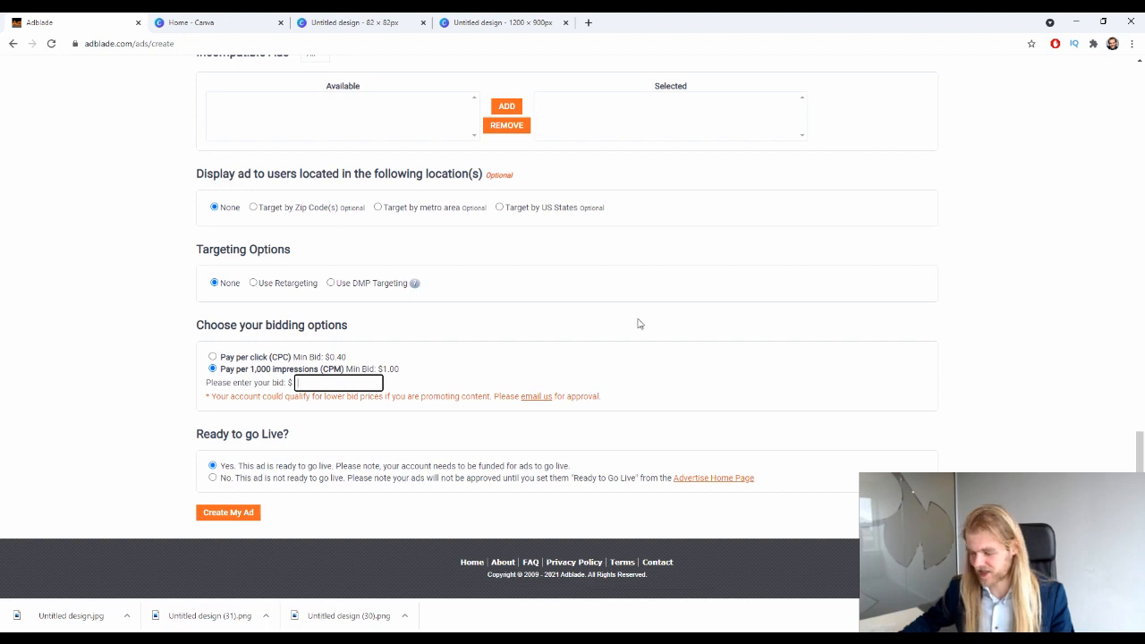
pyautogui.write('1.01')
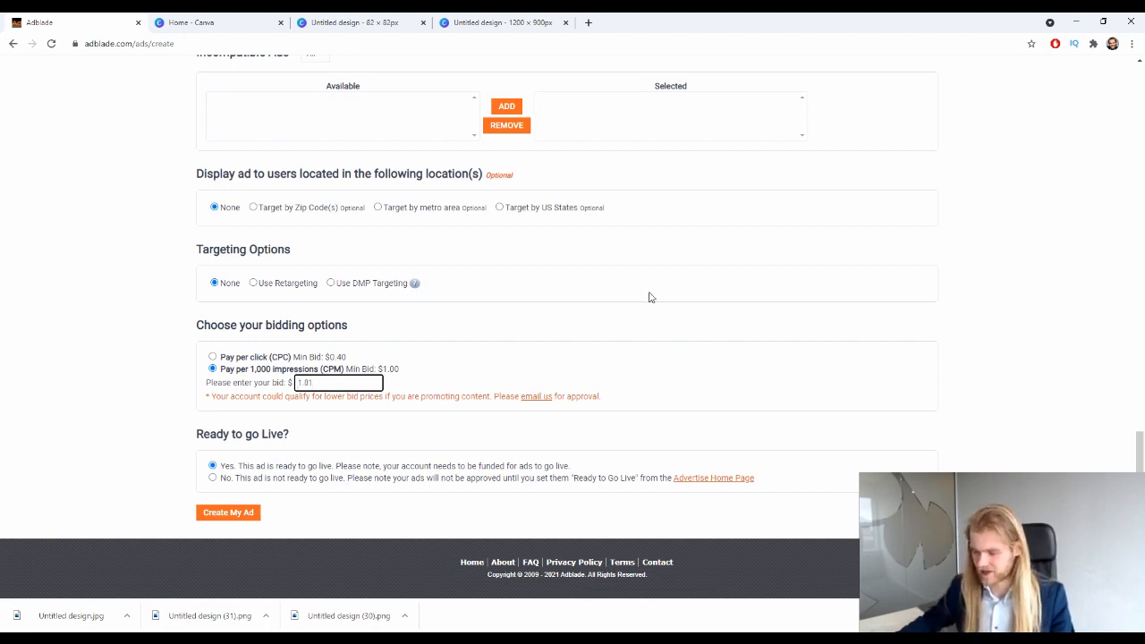
pyautogui.click(614, 349)
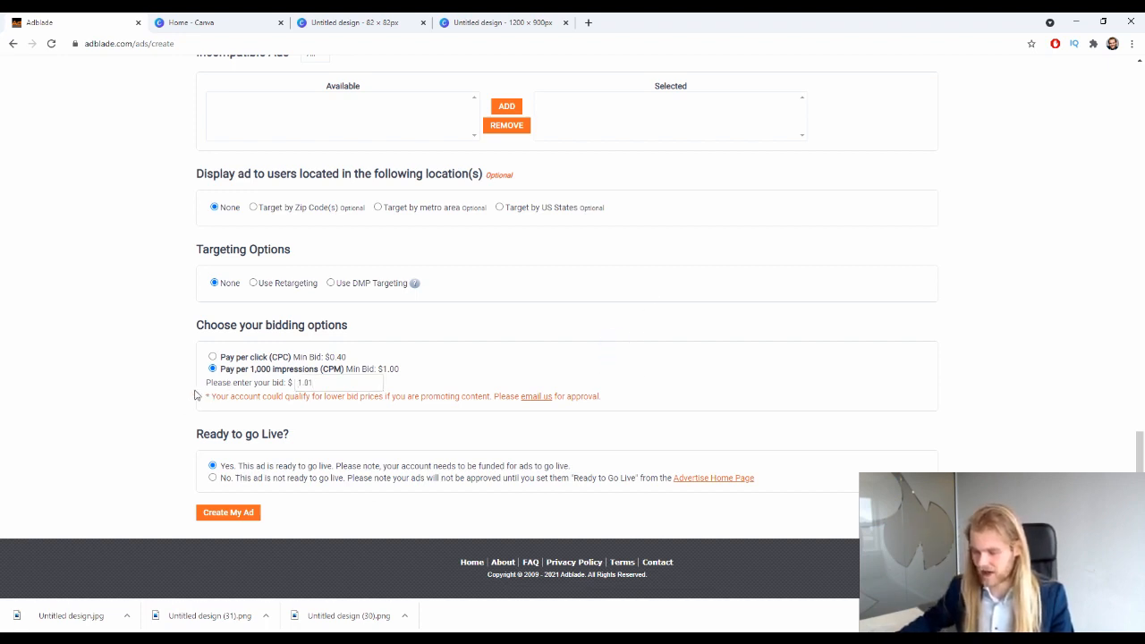
# Mark the ad as not ready to go live and submit the form to create it.
pyautogui.moveTo(199, 431); pyautogui.dragTo(337, 435)
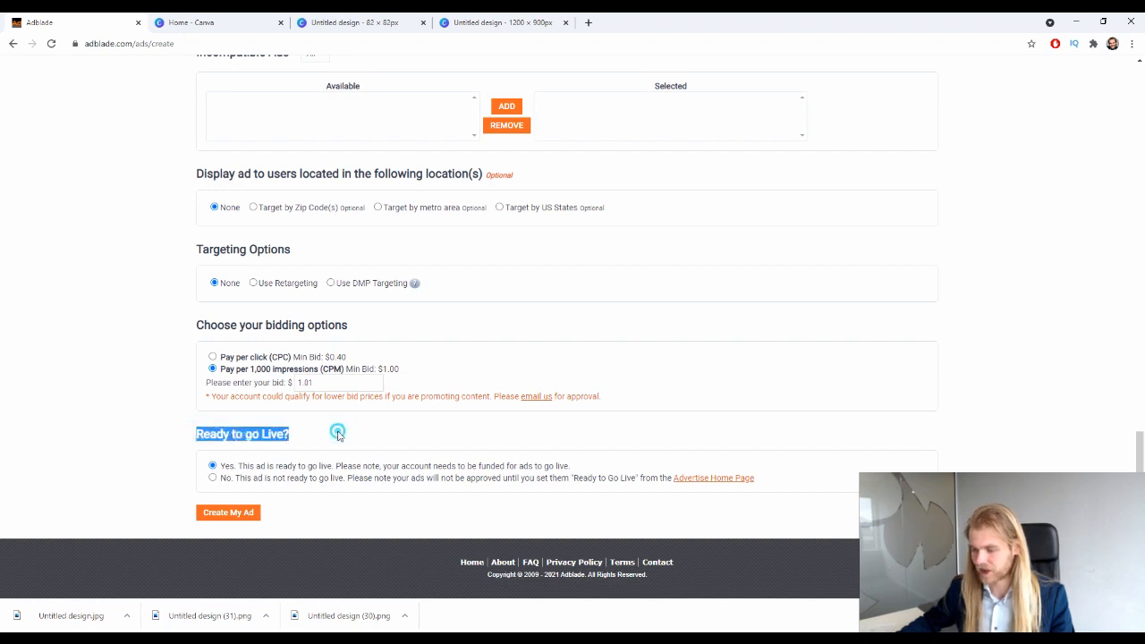
pyautogui.click(337, 435)
pyautogui.click(221, 465)
pyautogui.moveTo(224, 465); pyautogui.dragTo(358, 468)
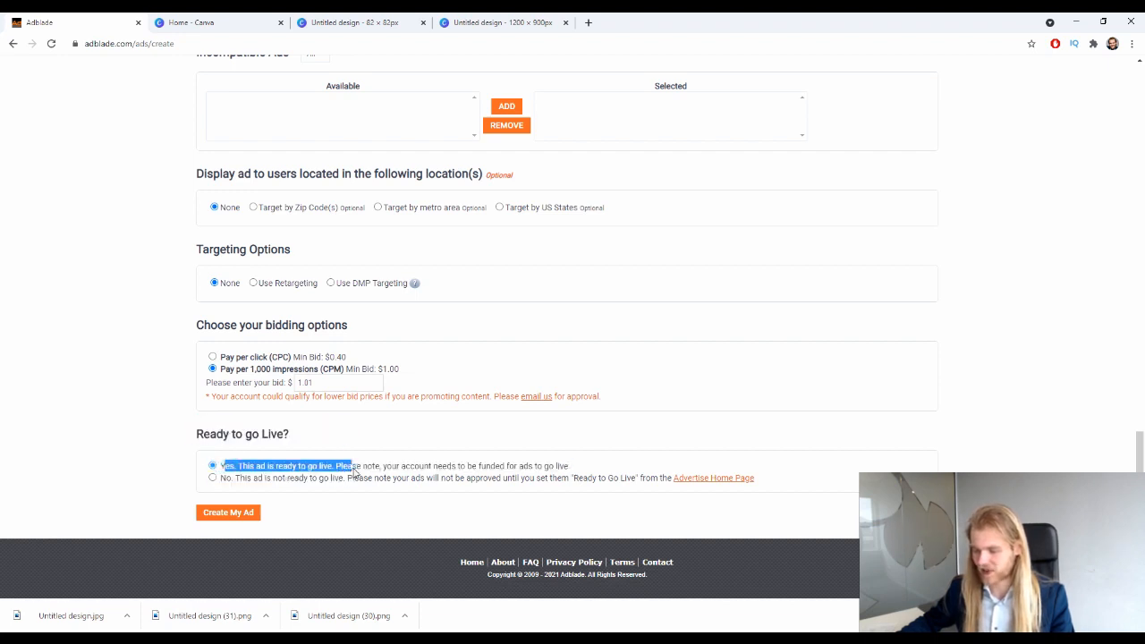
pyautogui.click(505, 418)
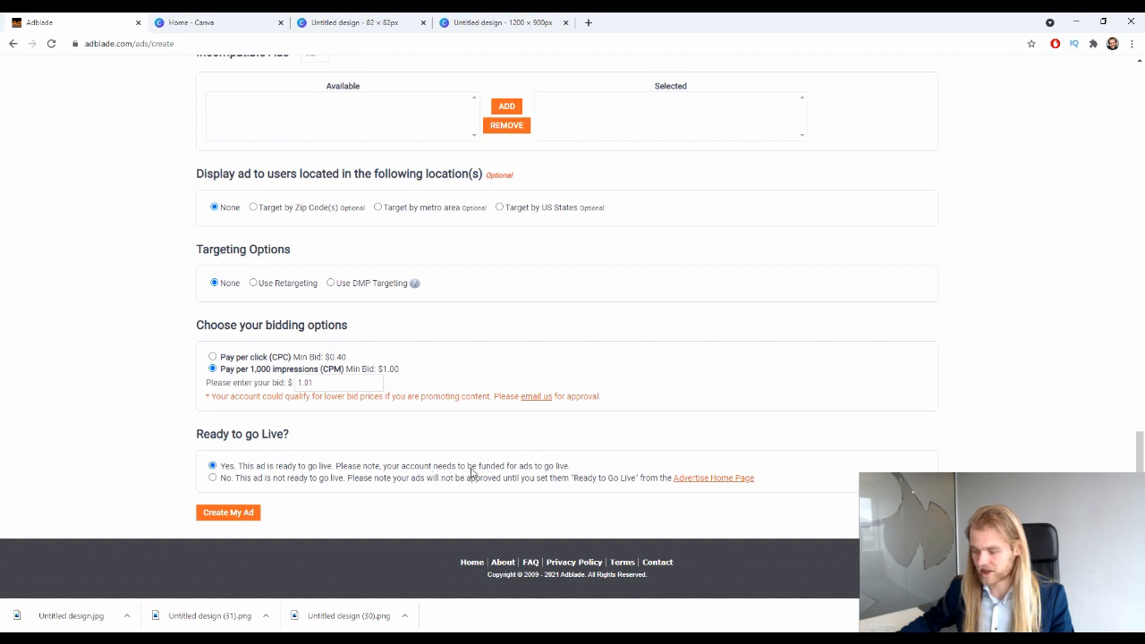
pyautogui.moveTo(233, 479); pyautogui.dragTo(264, 481)
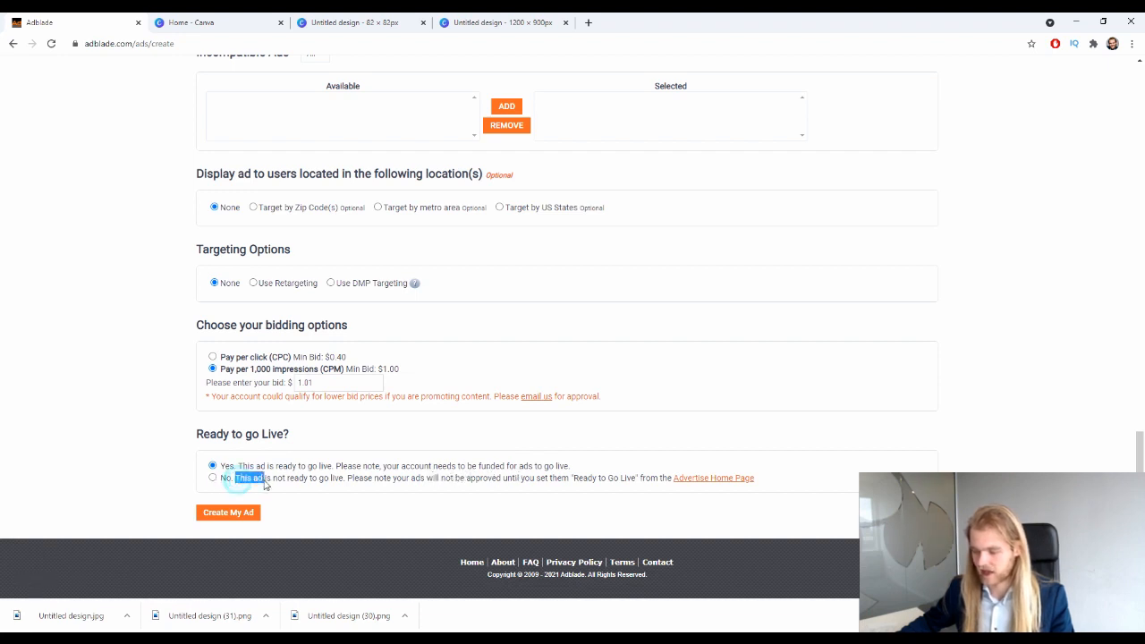
pyautogui.click(295, 480)
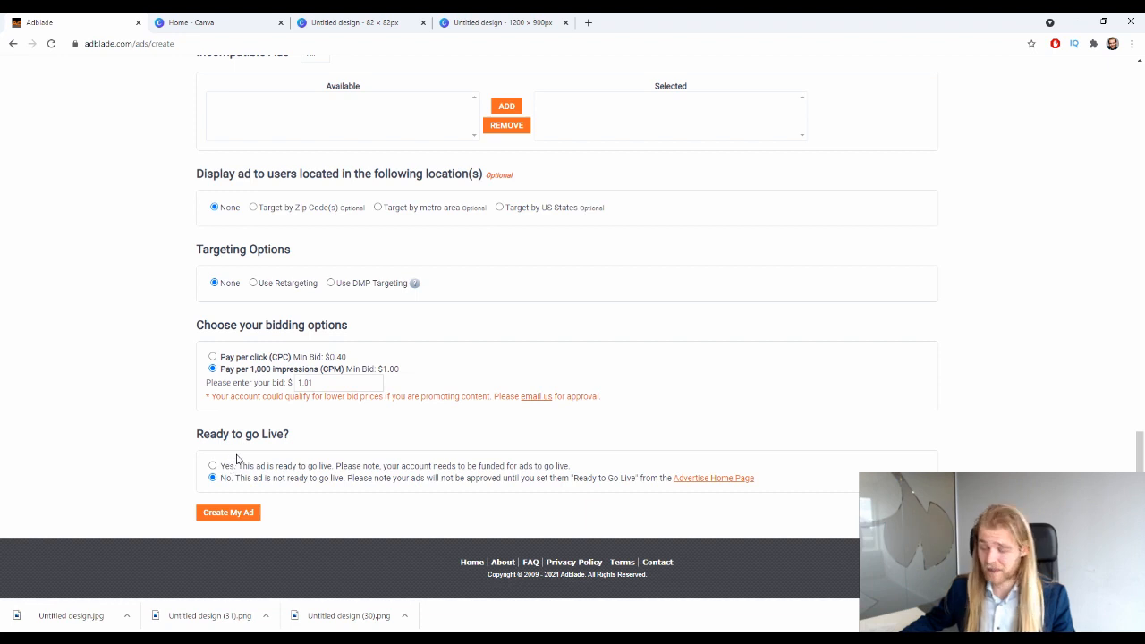
pyautogui.click(237, 513)
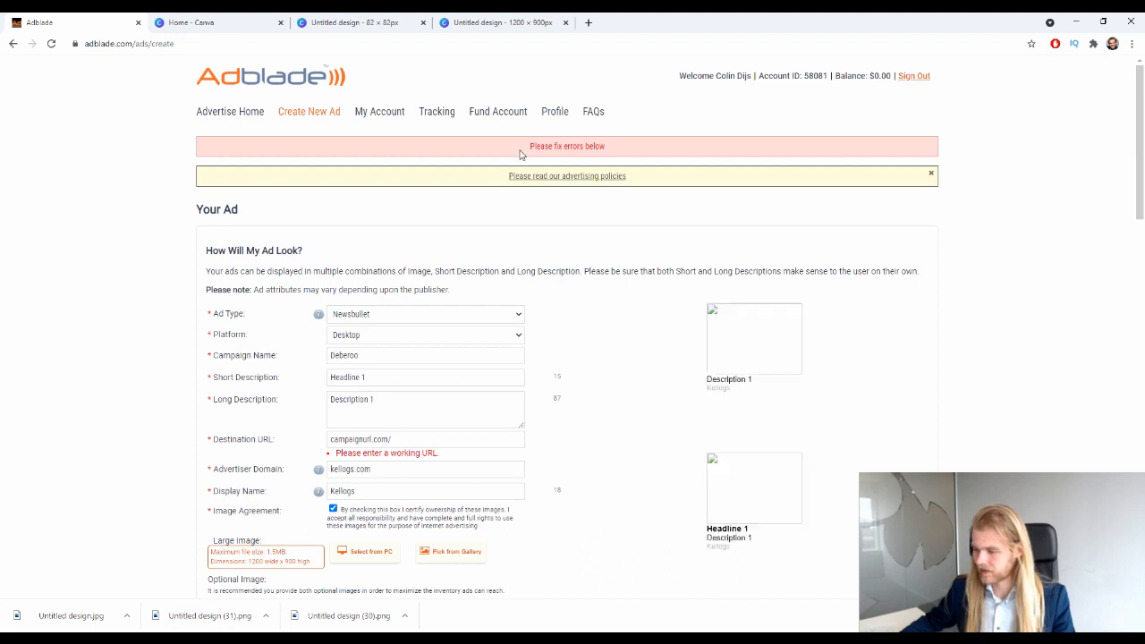
pyautogui.scroll(-1, 525, 333)
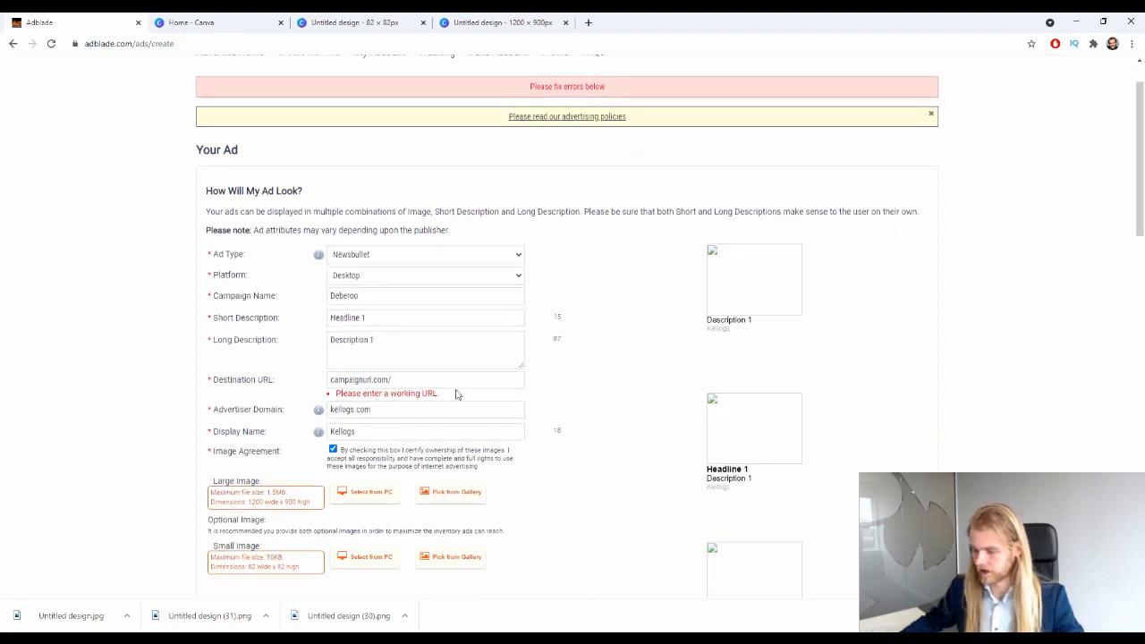
pyautogui.tripleClick(456, 379)
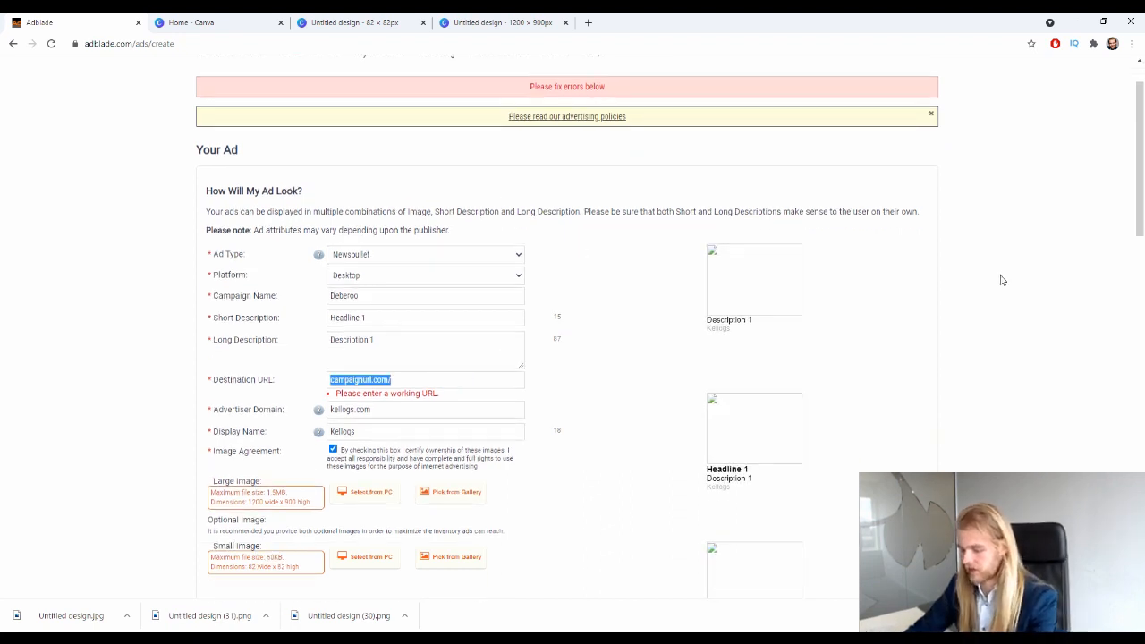
pyautogui.write('https:')
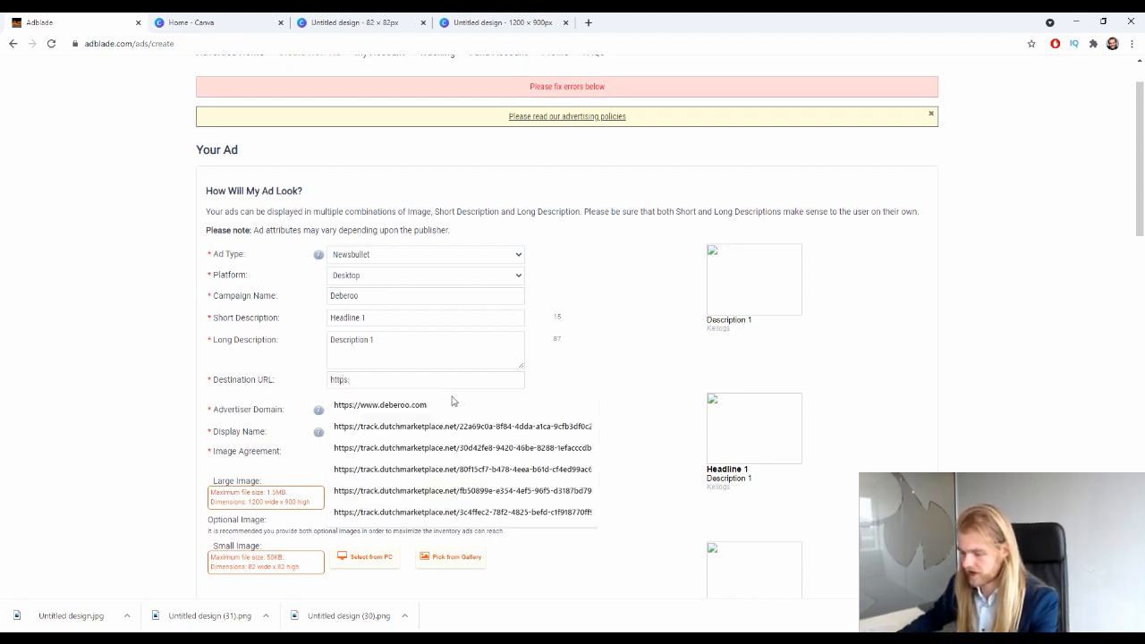
pyautogui.click(444, 394)
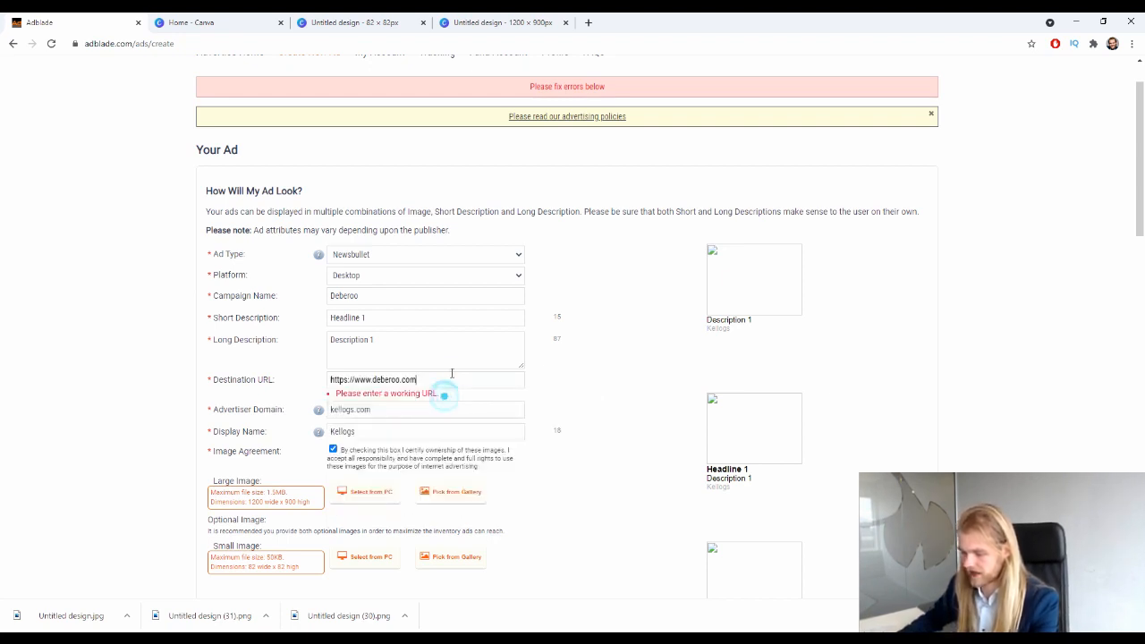
pyautogui.write('/')
pyautogui.doubleClick(623, 418)
# Submit the corrected form to create the ad and dismiss the Ready to Go Live notice.
pyautogui.scroll(-1, 572, 185)
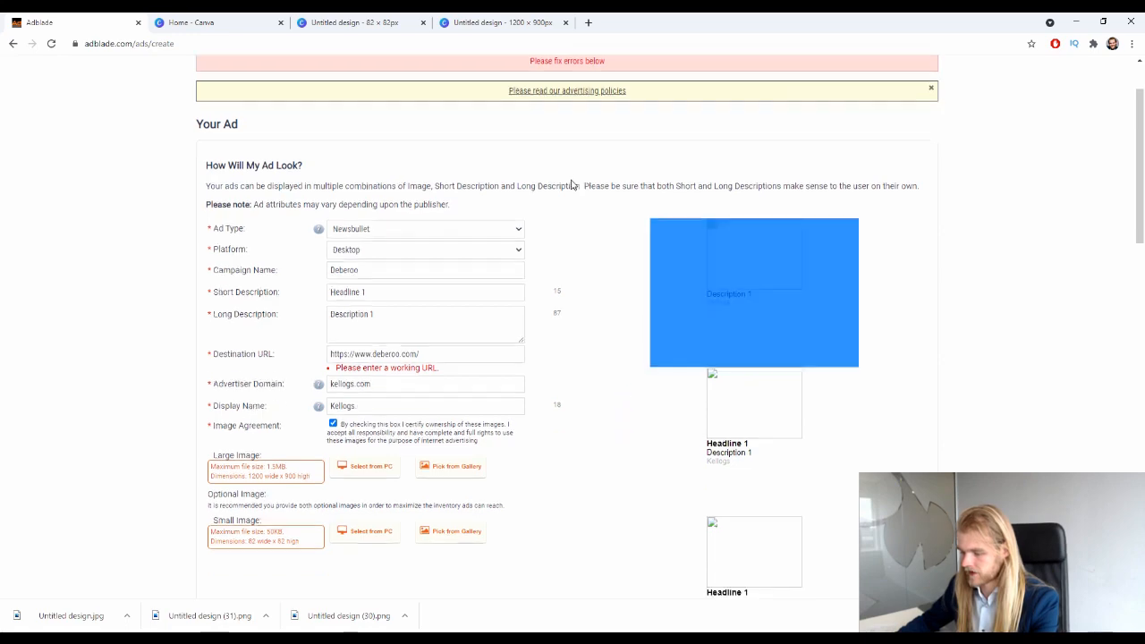
pyautogui.scroll(-20, 572, 185)
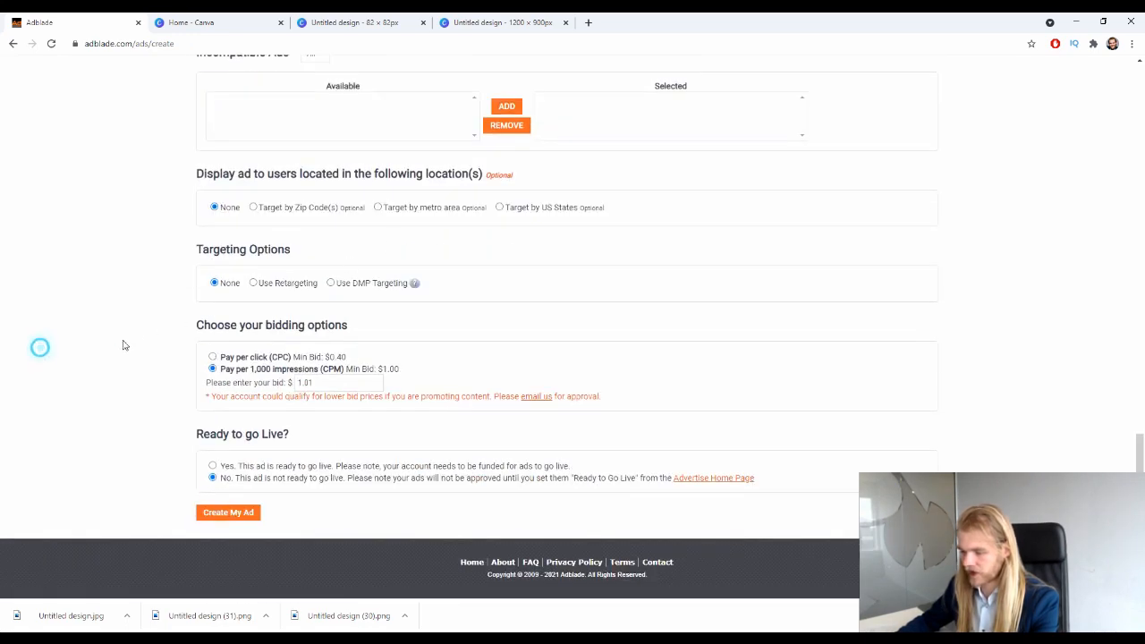
pyautogui.click(223, 514)
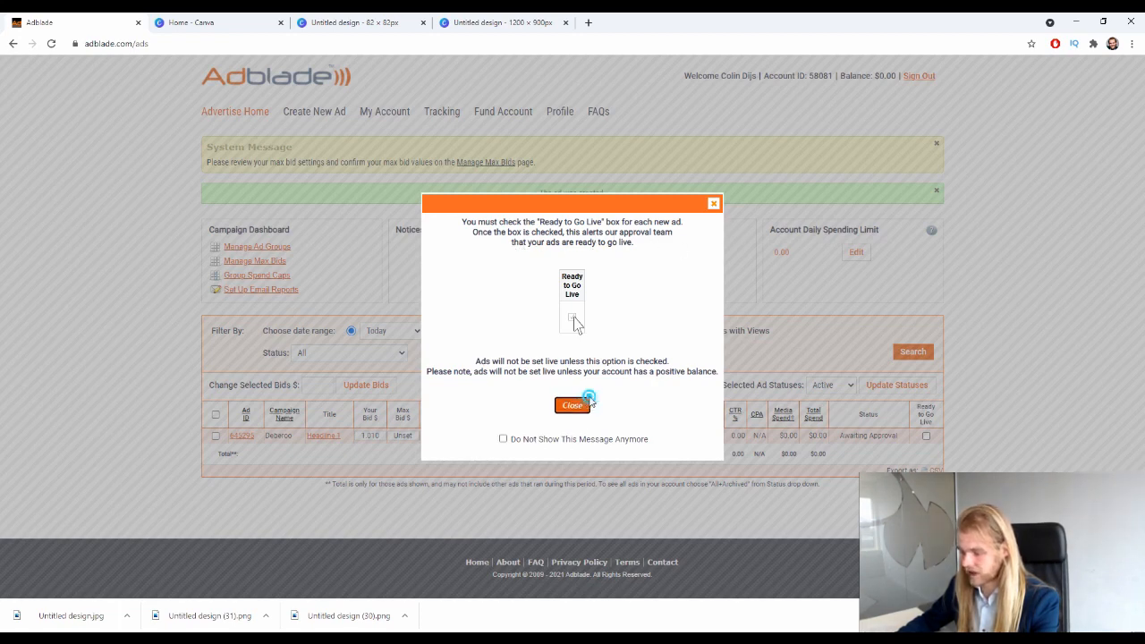
pyautogui.click(571, 405)
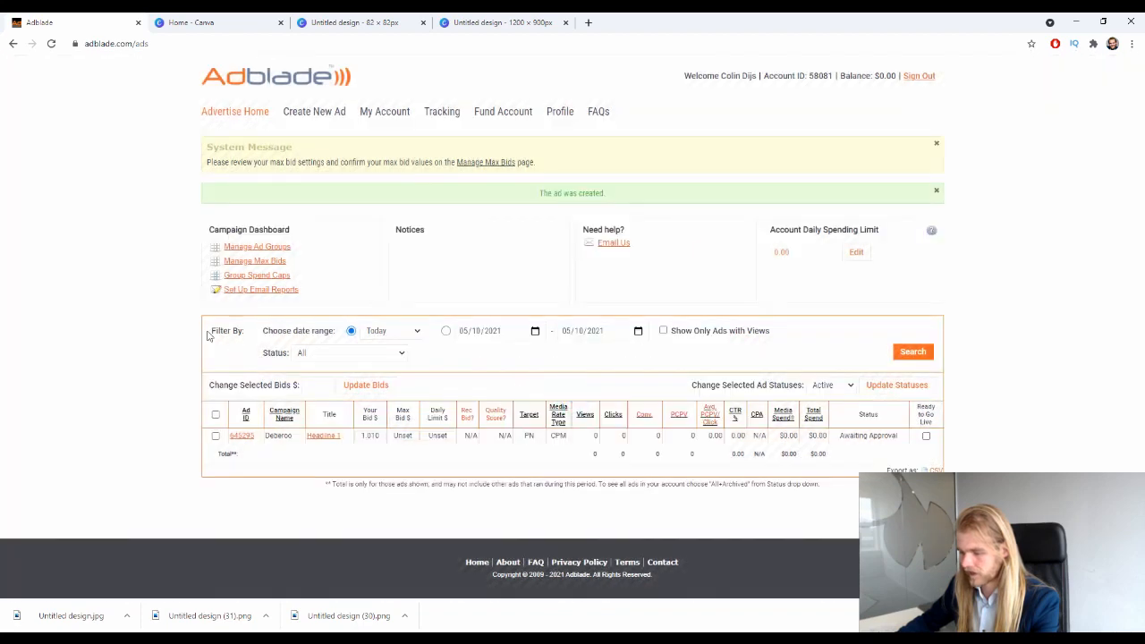